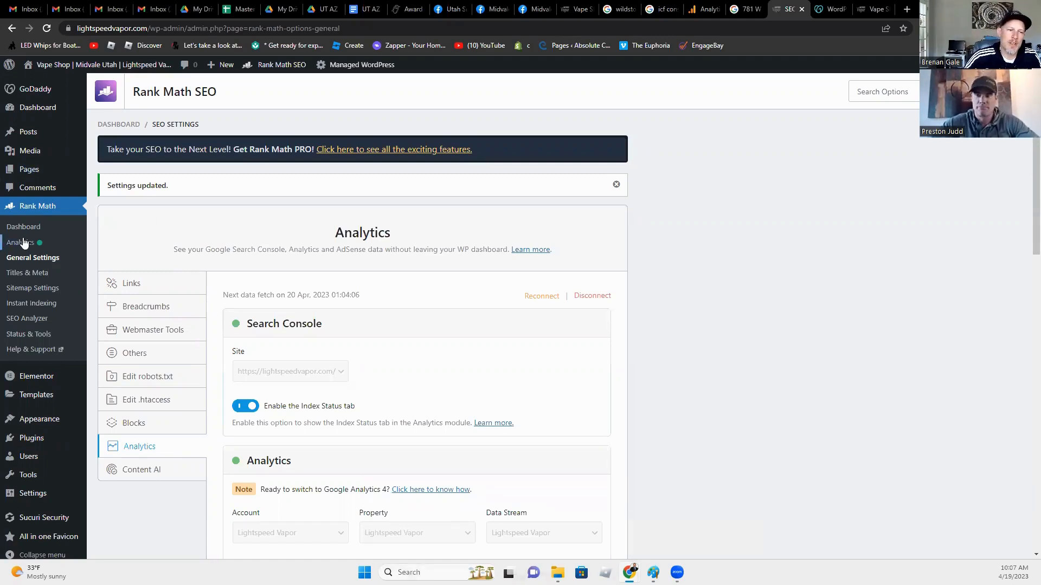
Step: Review the Titles & Meta Global Meta options, with Robots Meta set to Index
click(18, 273)
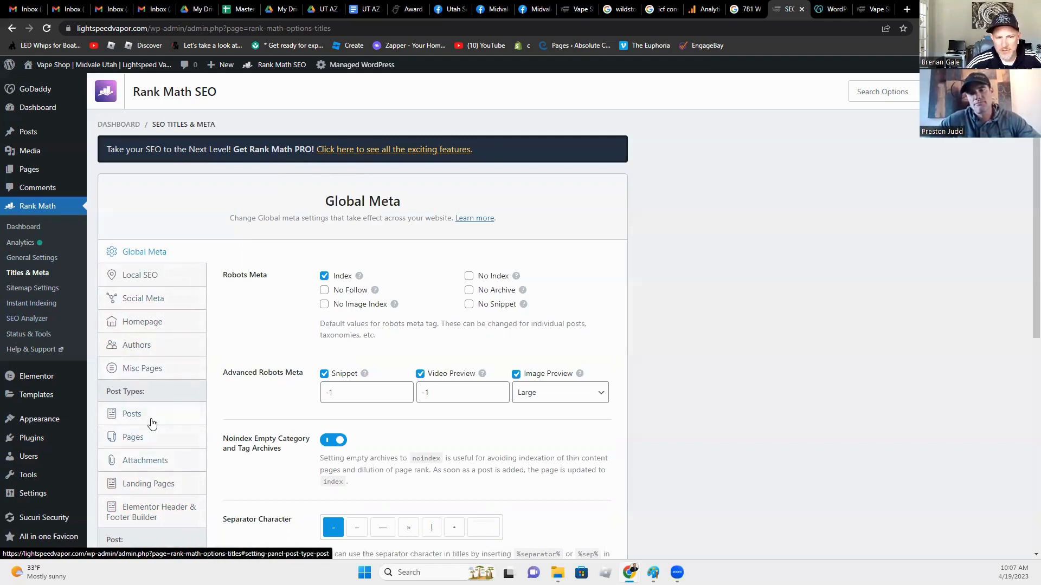
scroll(153, 505, down, 3)
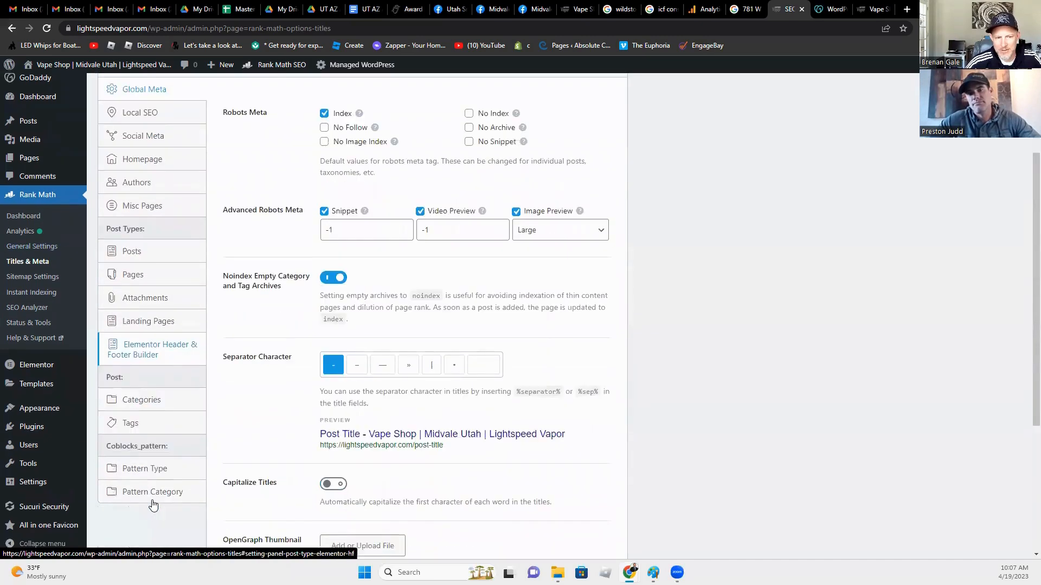
scroll(151, 501, up, 3)
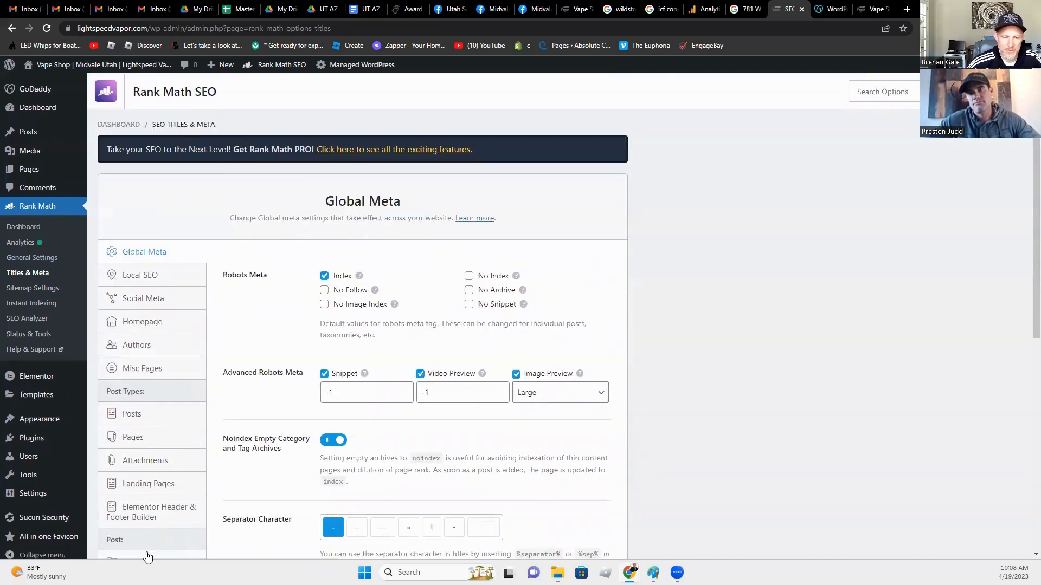
click(21, 226)
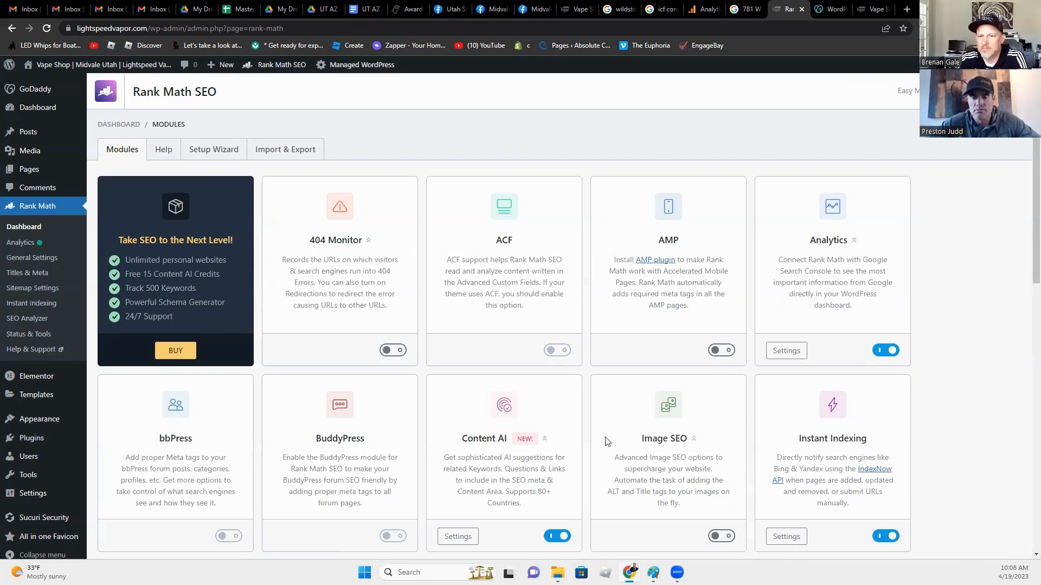
Step: Scroll through every Rank Math module card, noting Image SEO is off and Content AI is on
scroll(264, 363, down, 3)
scroll(277, 399, down, 8)
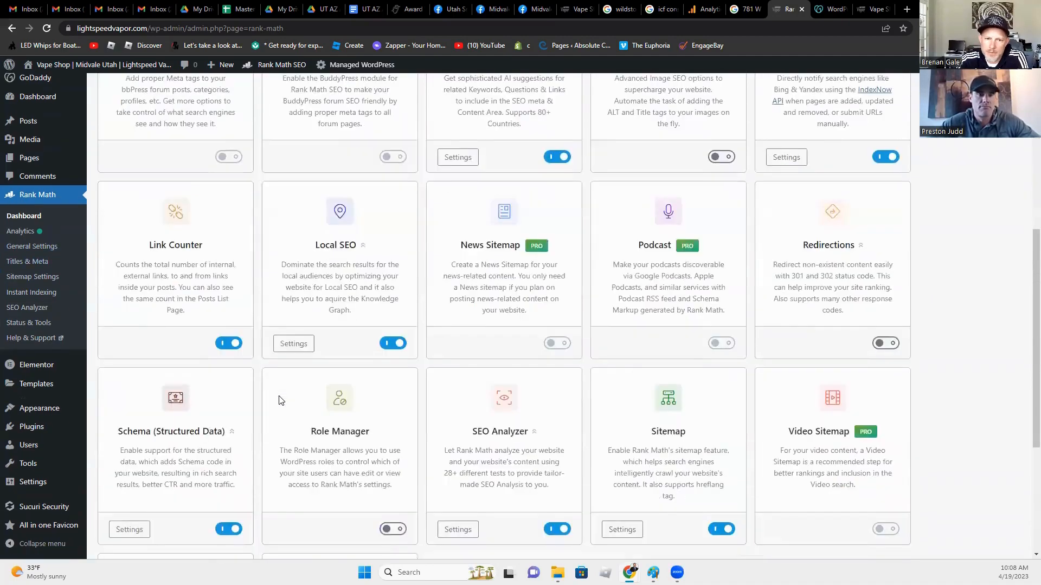
scroll(278, 400, up, 5)
scroll(277, 400, up, 1)
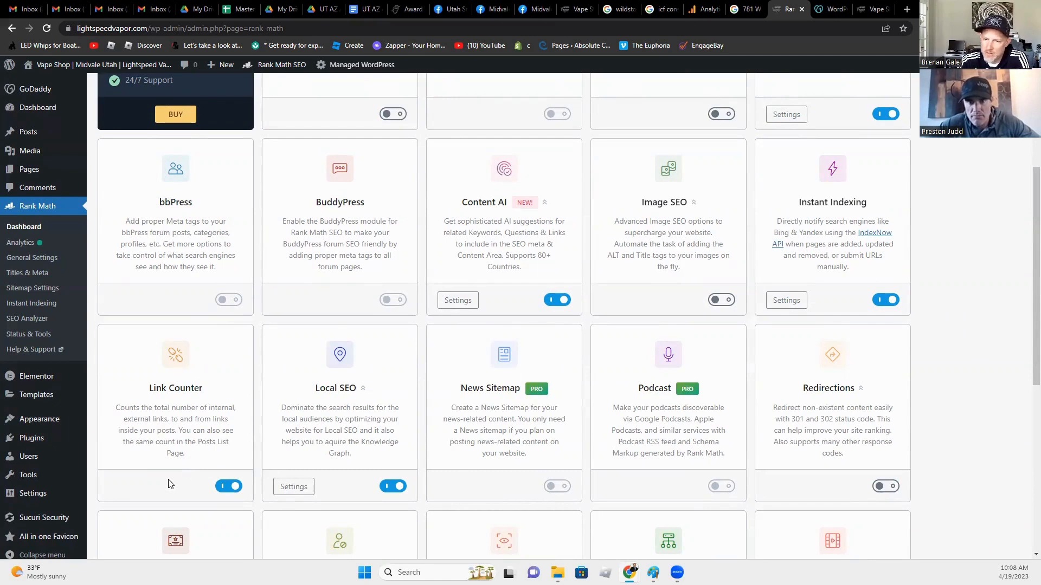
scroll(249, 468, up, 4)
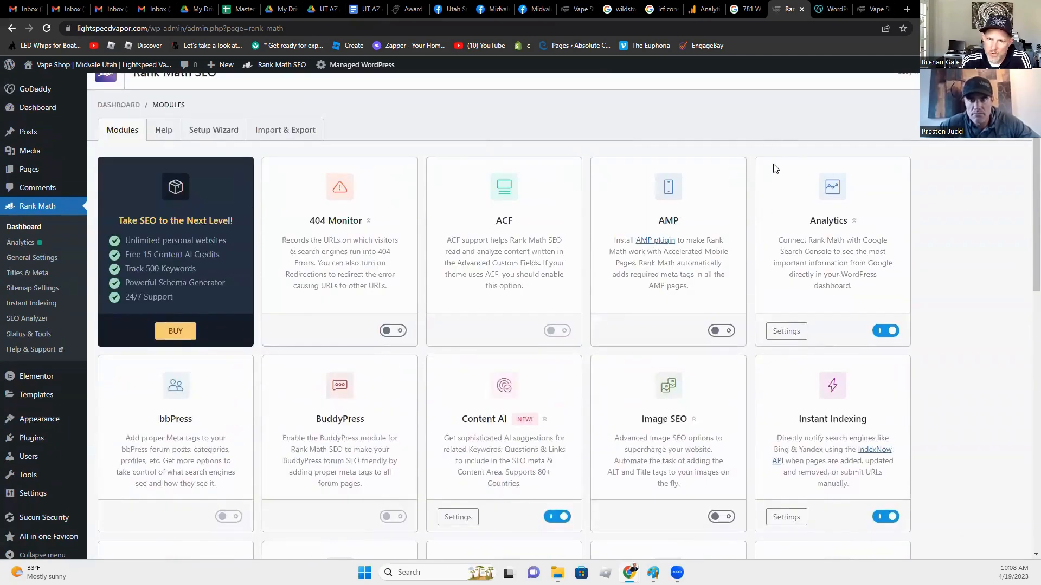
scroll(774, 167, down, 10)
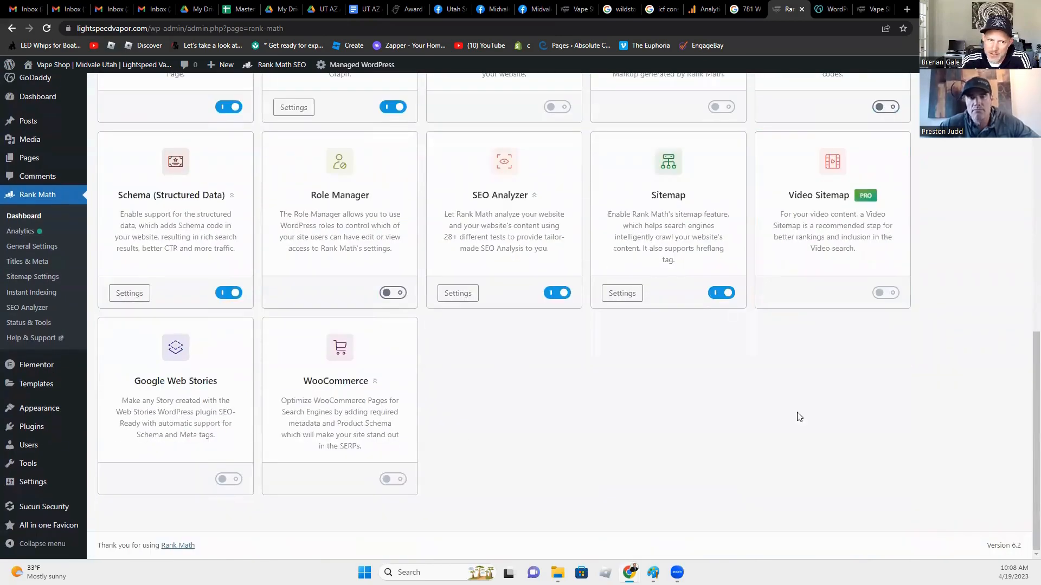
scroll(611, 415, up, 2)
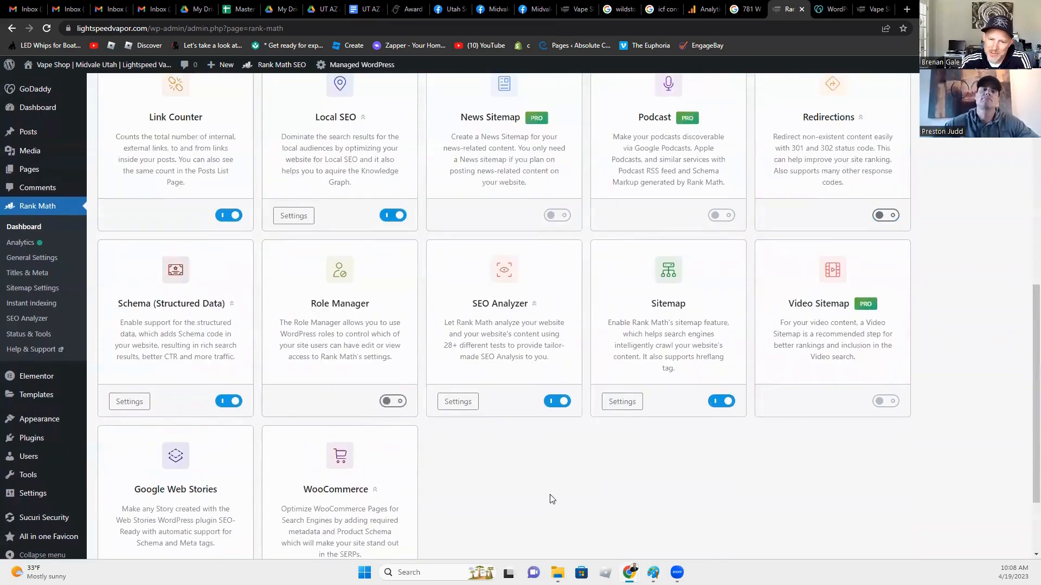
scroll(552, 499, up, 8)
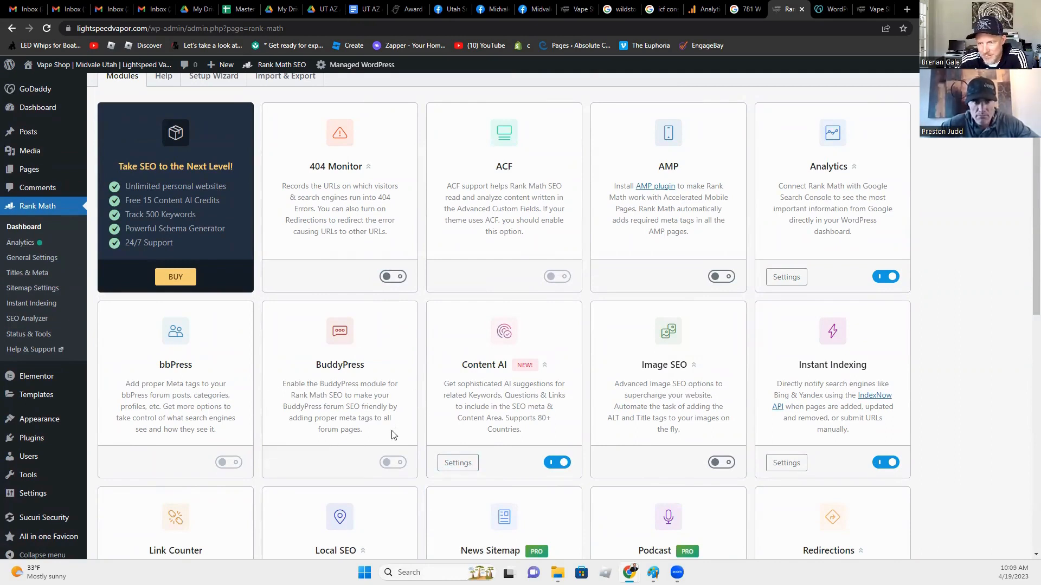
scroll(389, 385, down, 1)
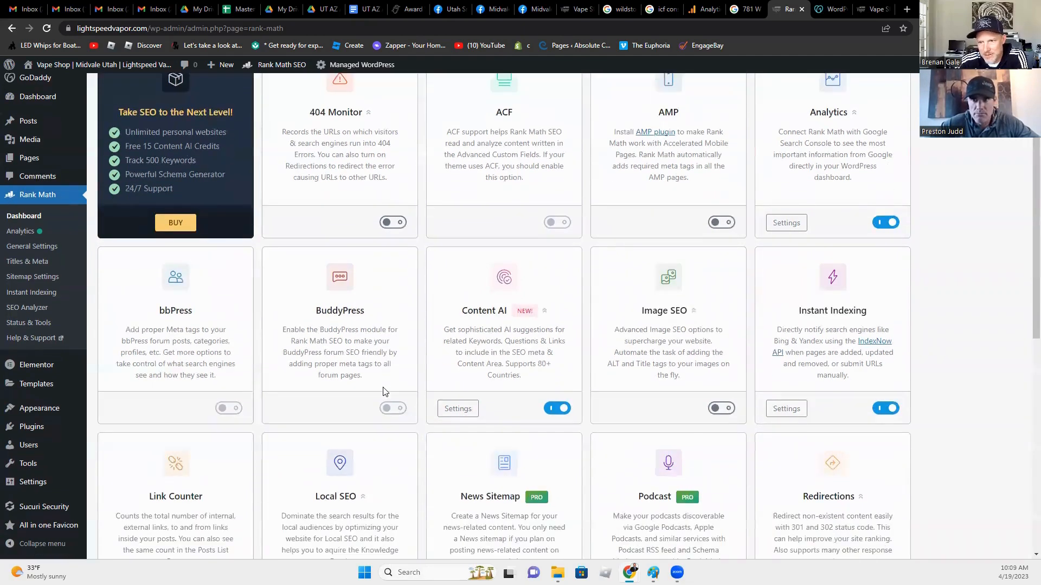
scroll(383, 390, down, 7)
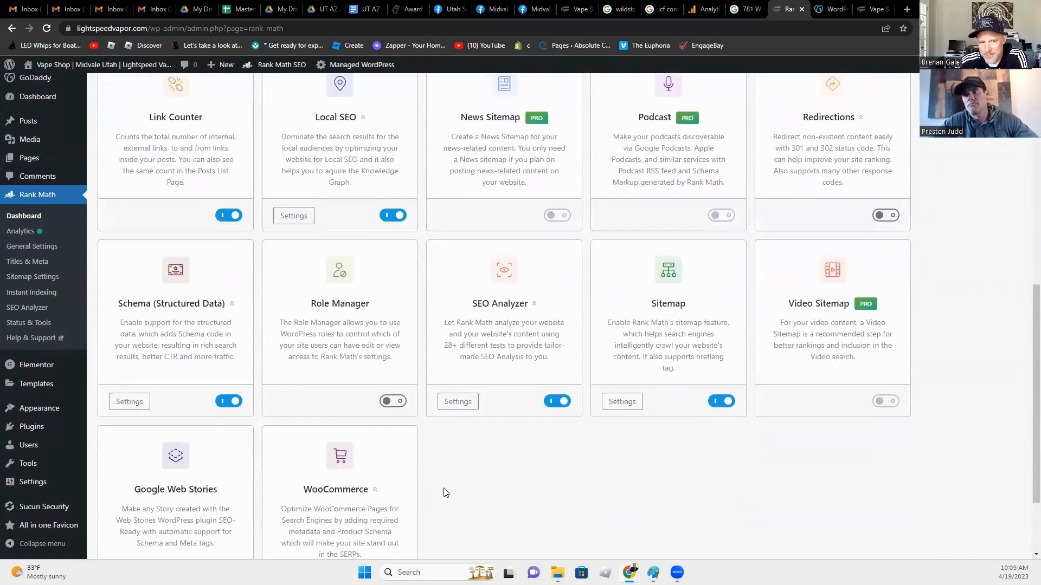
scroll(134, 375, up, 6)
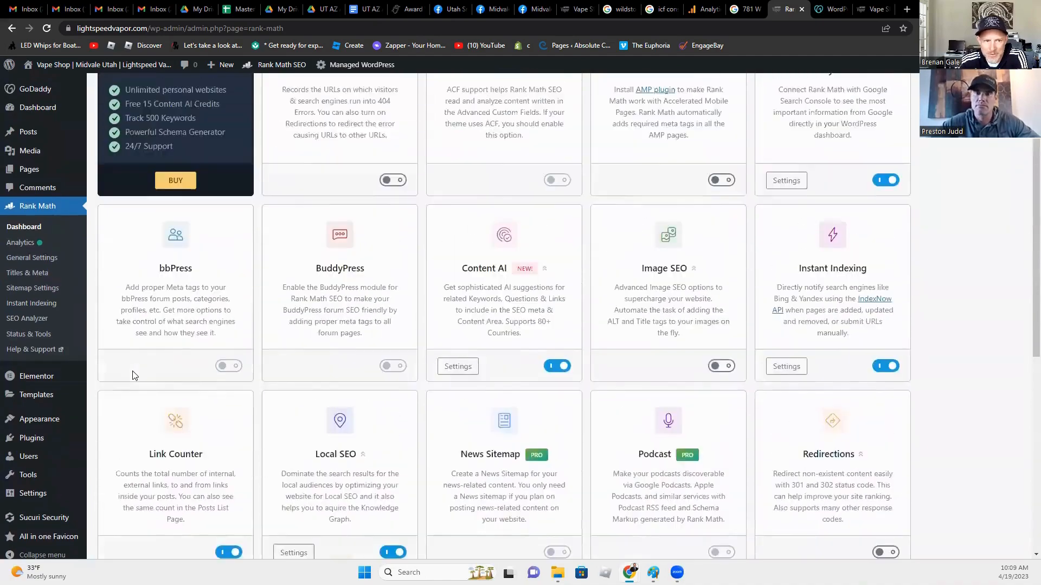
scroll(135, 375, up, 2)
scroll(135, 374, down, 5)
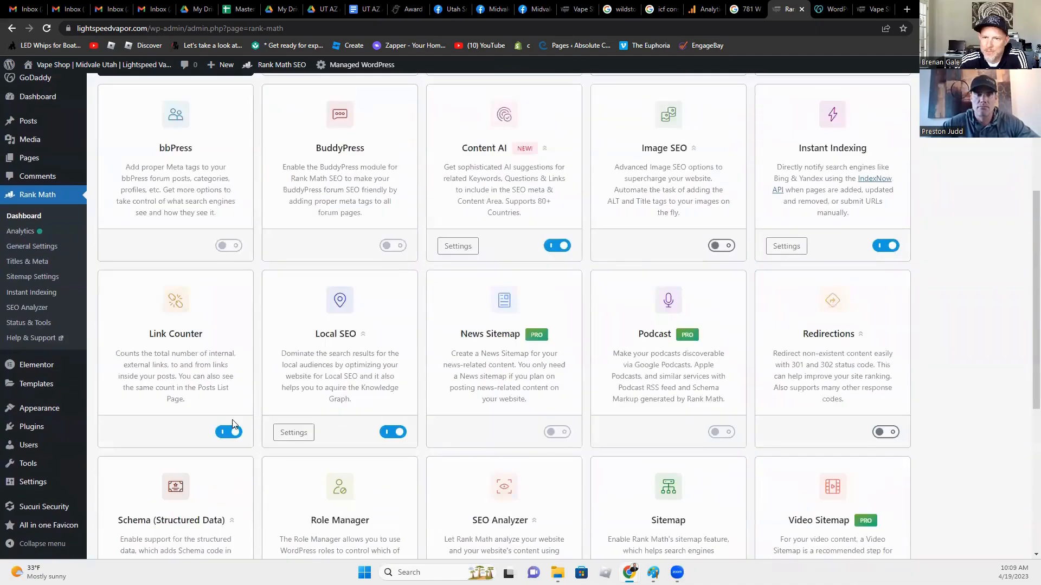
scroll(423, 432, down, 3)
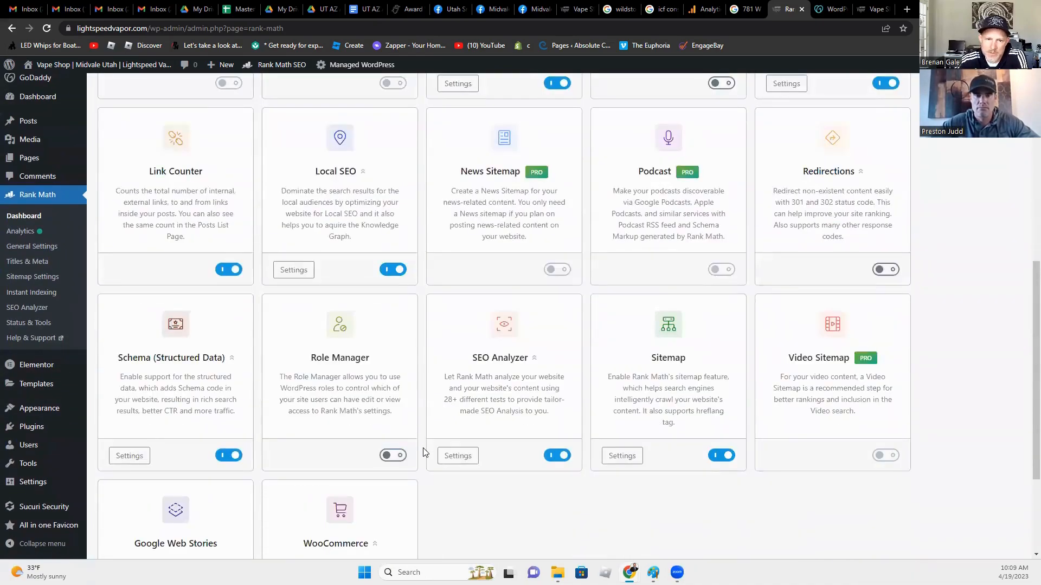
scroll(424, 453, up, 8)
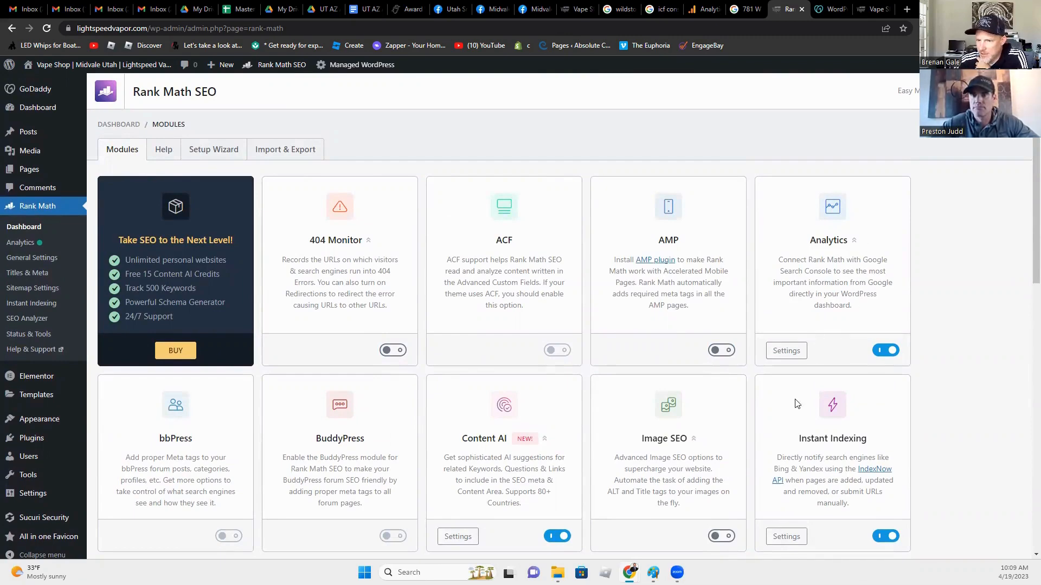
click(785, 353)
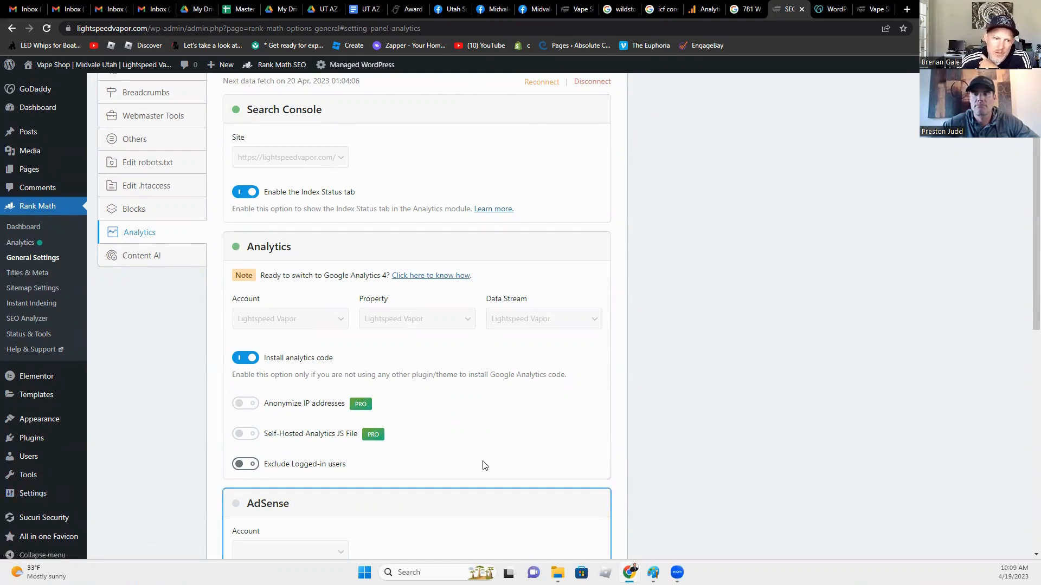
Step: Visit the Analytics dashboard and the Dashboard, then reach General Settings on its Links panel
click(29, 243)
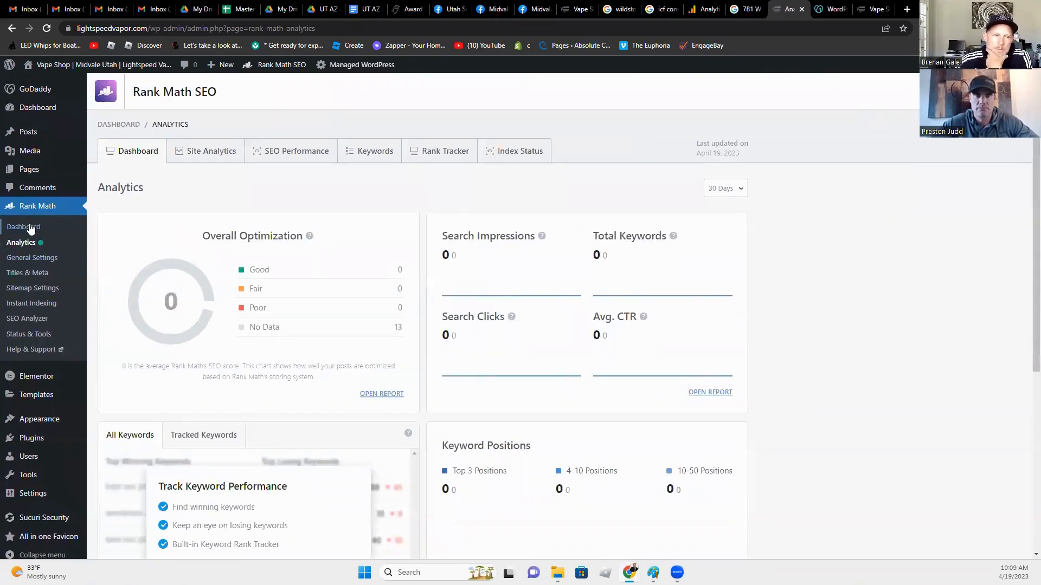
click(28, 228)
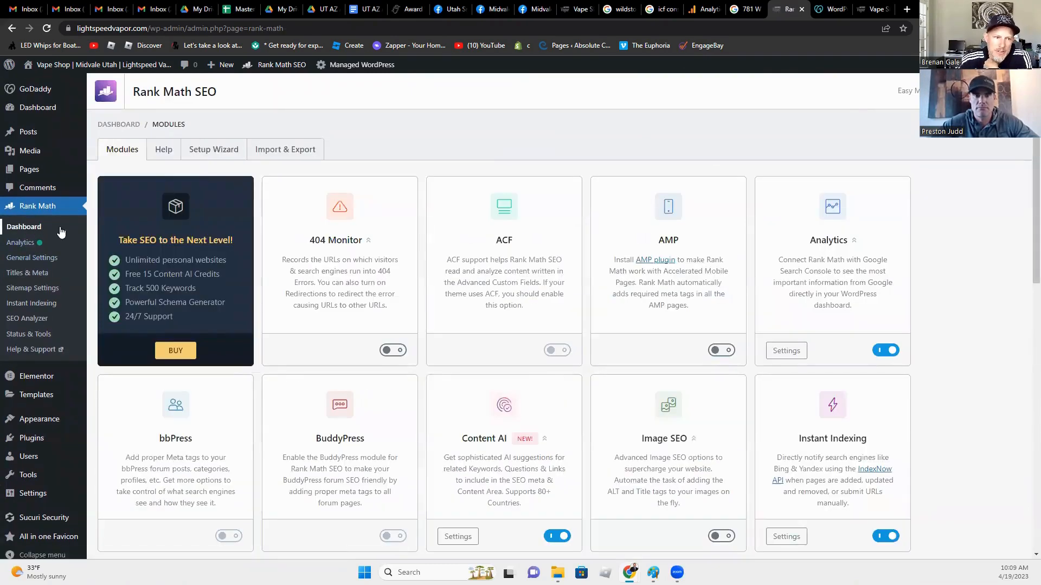
click(42, 264)
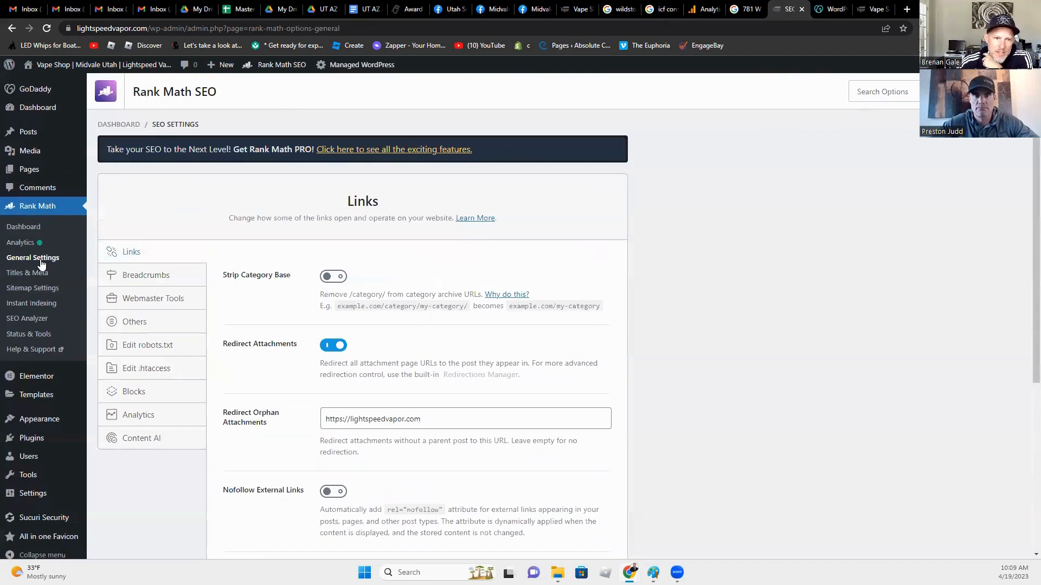
Step: Turn on Nofollow External Links in the Links settings
scroll(210, 465, down, 1)
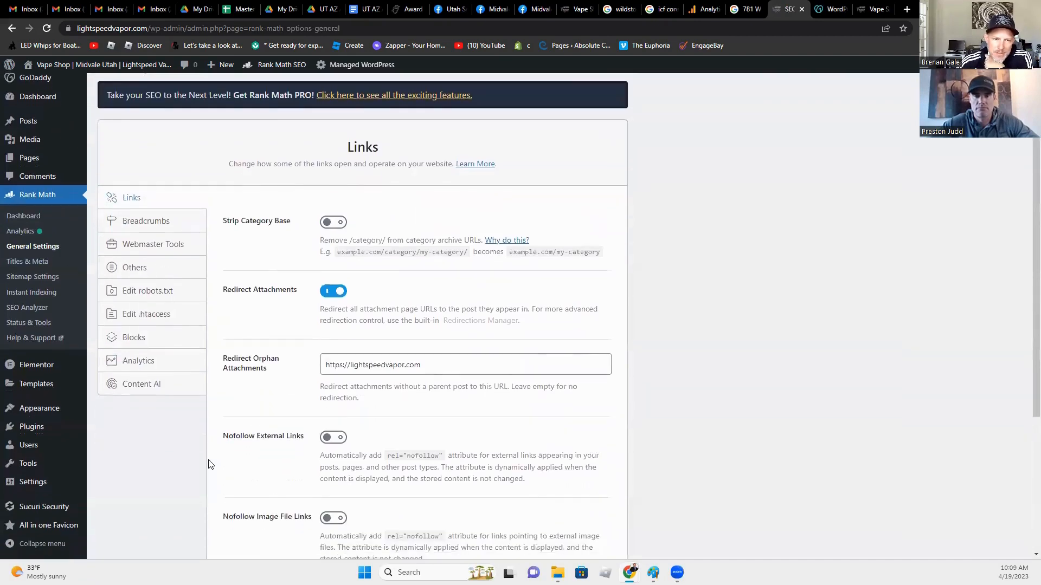
scroll(210, 464, down, 3)
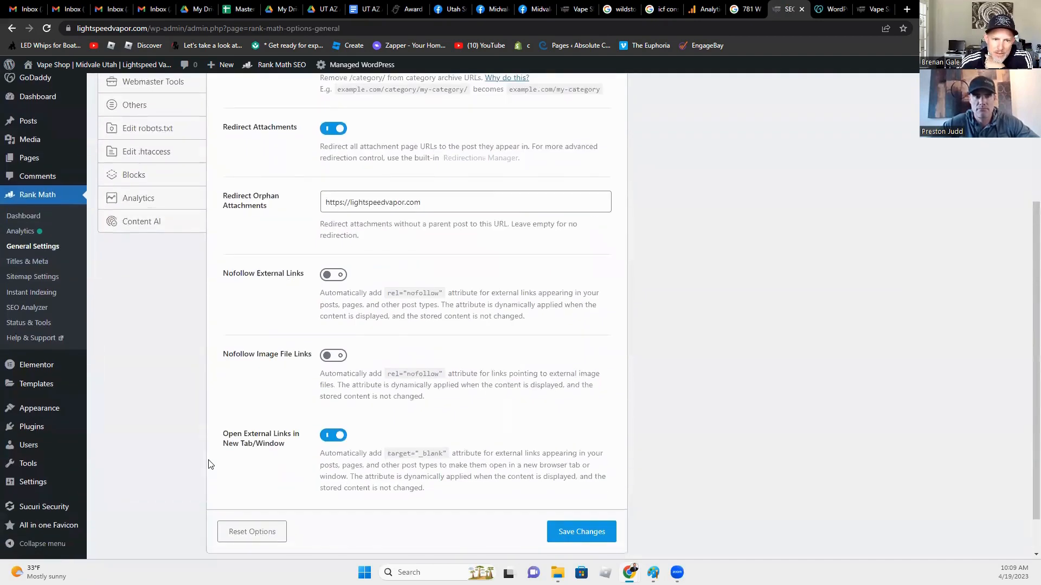
scroll(210, 465, up, 1)
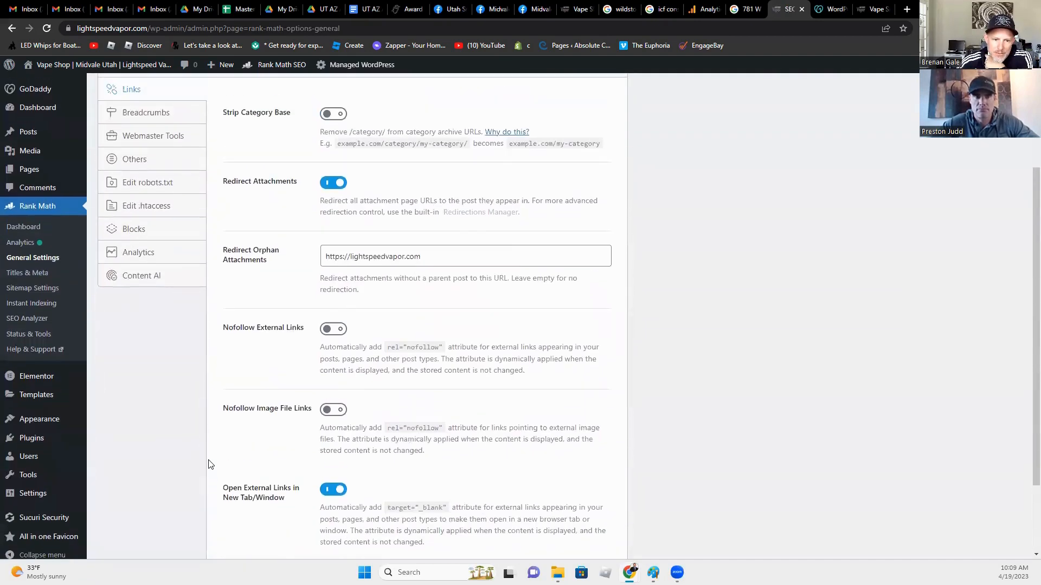
click(331, 330)
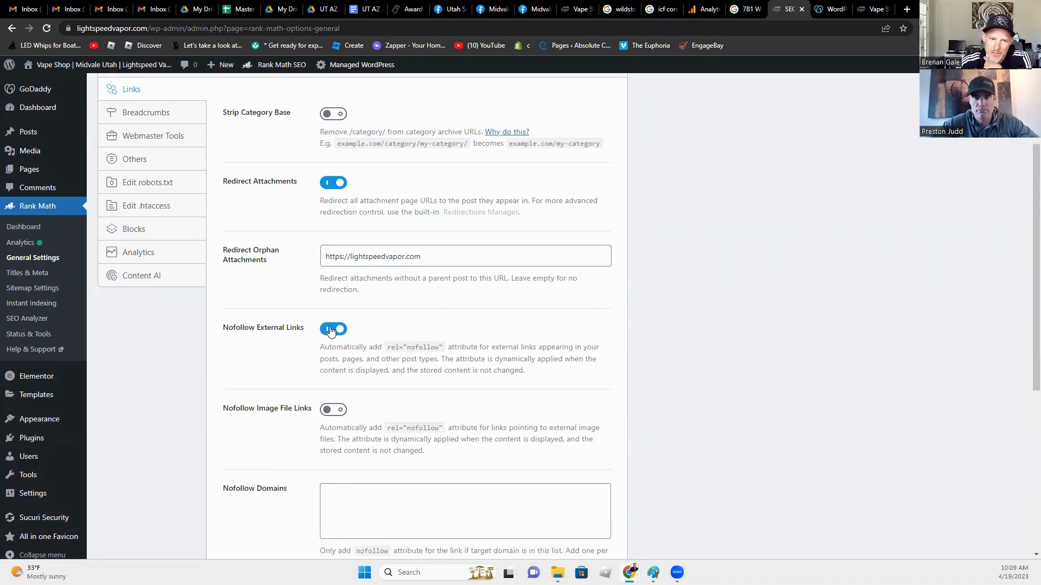
Step: Turn on Nofollow Image File Links and review the Open External Links in New Tab option
scroll(315, 387, down, 2)
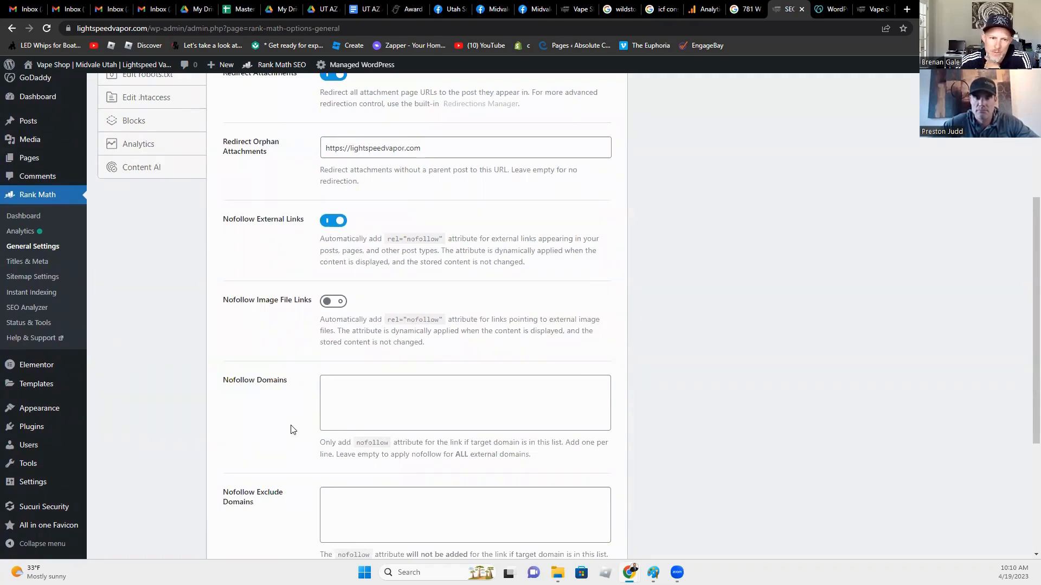
click(328, 303)
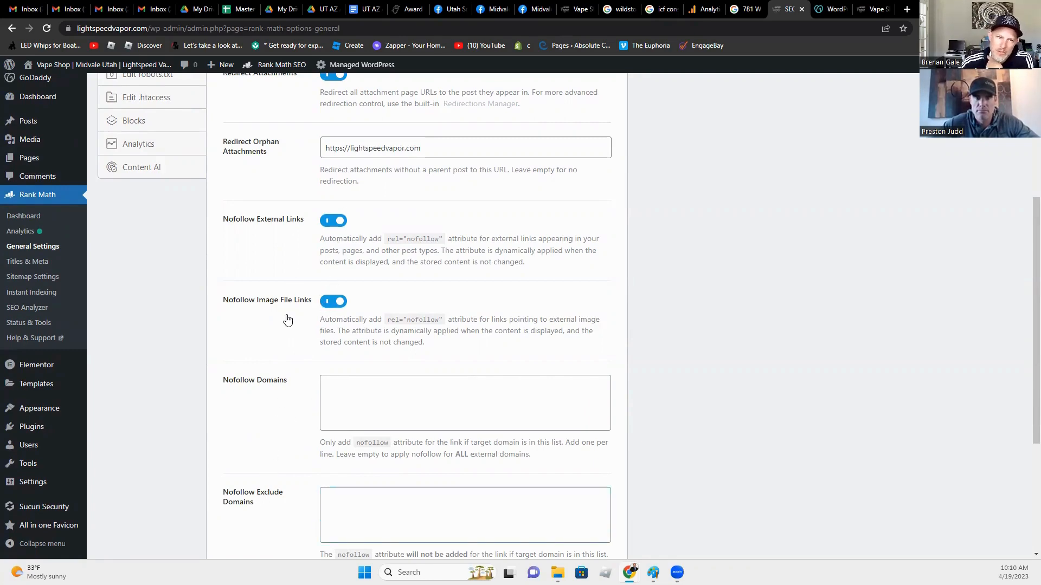
scroll(273, 467, down, 3)
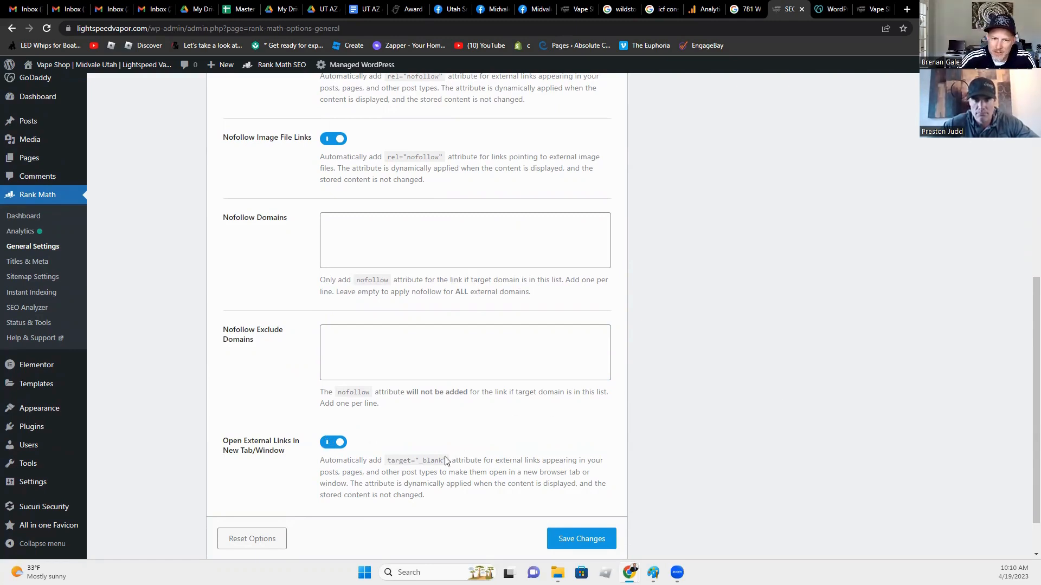
drag(446, 460, 386, 460)
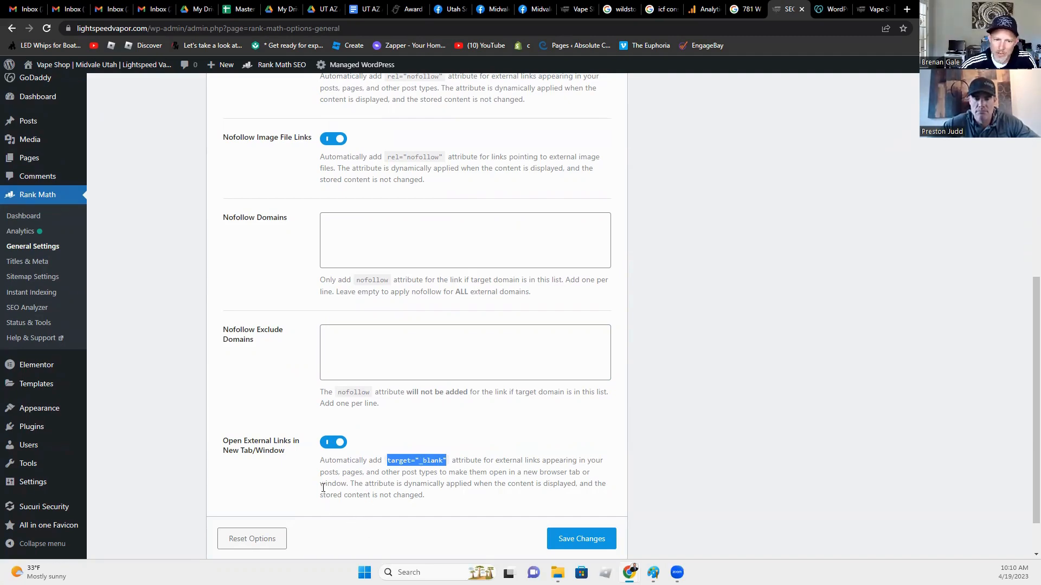
scroll(301, 282, up, 10)
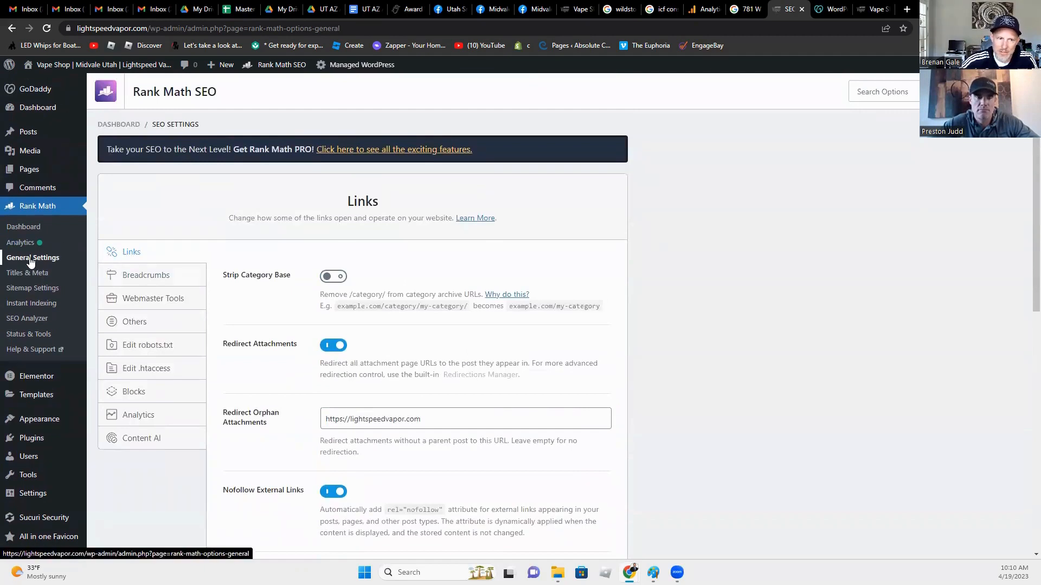
Step: Review the Breadcrumbs settings and the empty Webmaster Tools verification fields
click(149, 281)
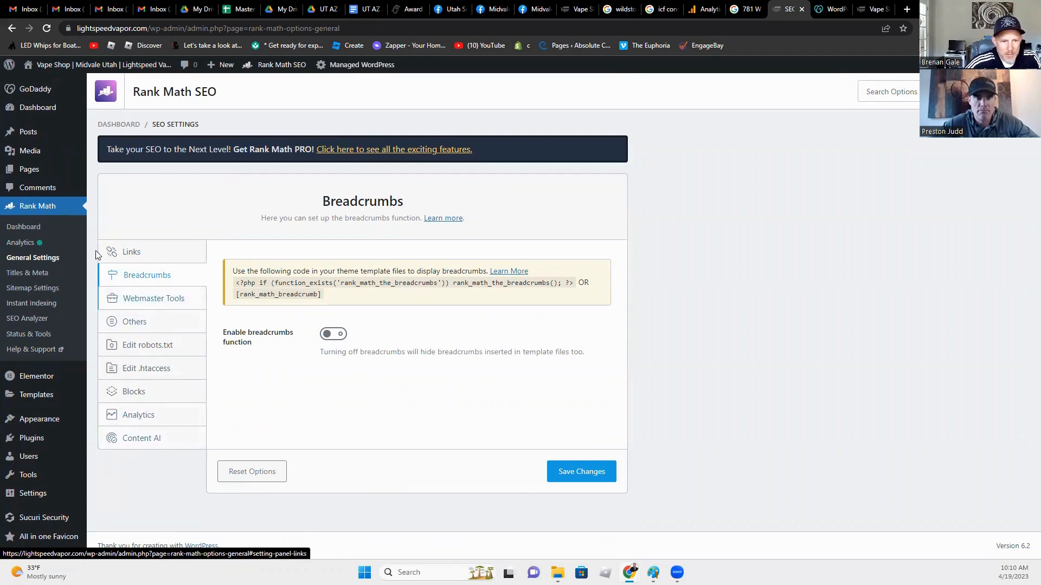
click(152, 301)
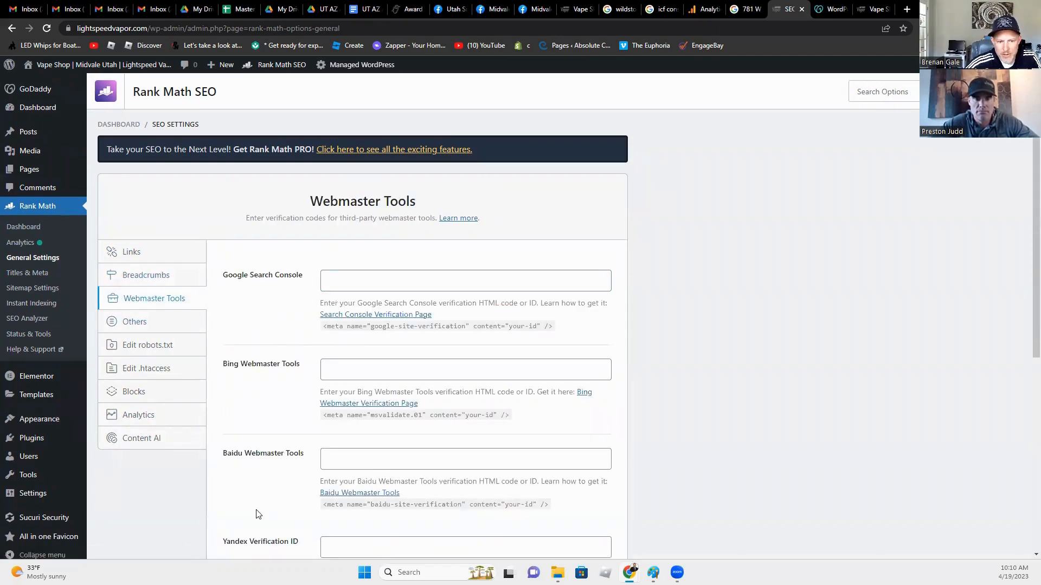
scroll(258, 516, down, 4)
scroll(258, 516, up, 4)
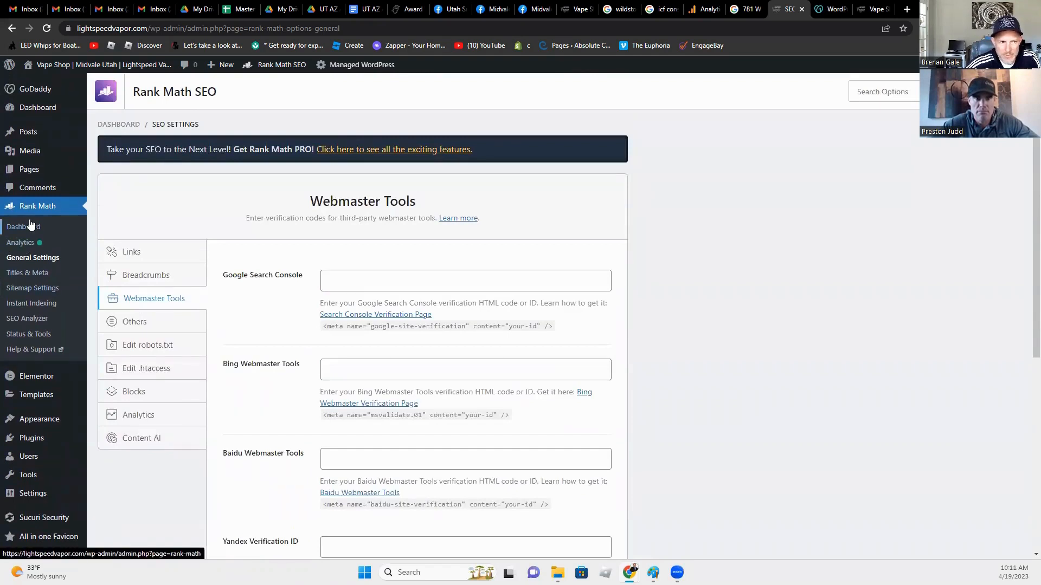
click(21, 275)
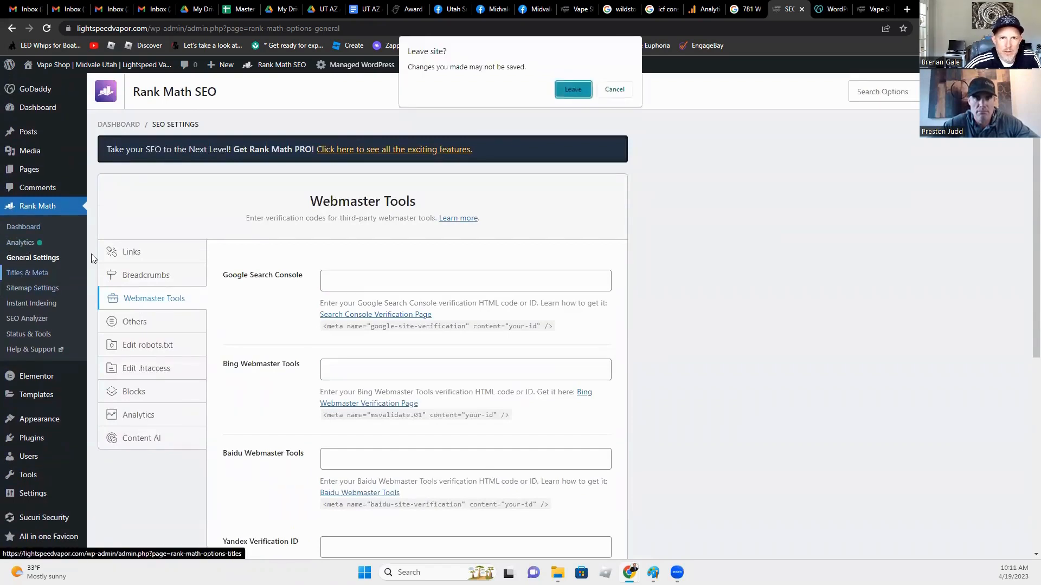
Step: Leave without saving and set the Global Meta separator character to '|'
click(570, 92)
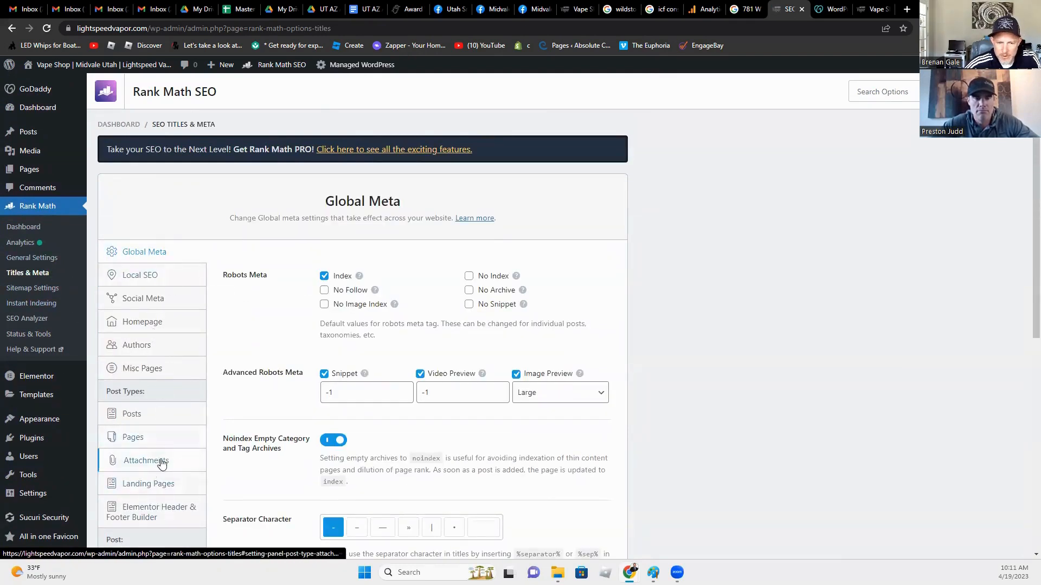
scroll(206, 439, down, 3)
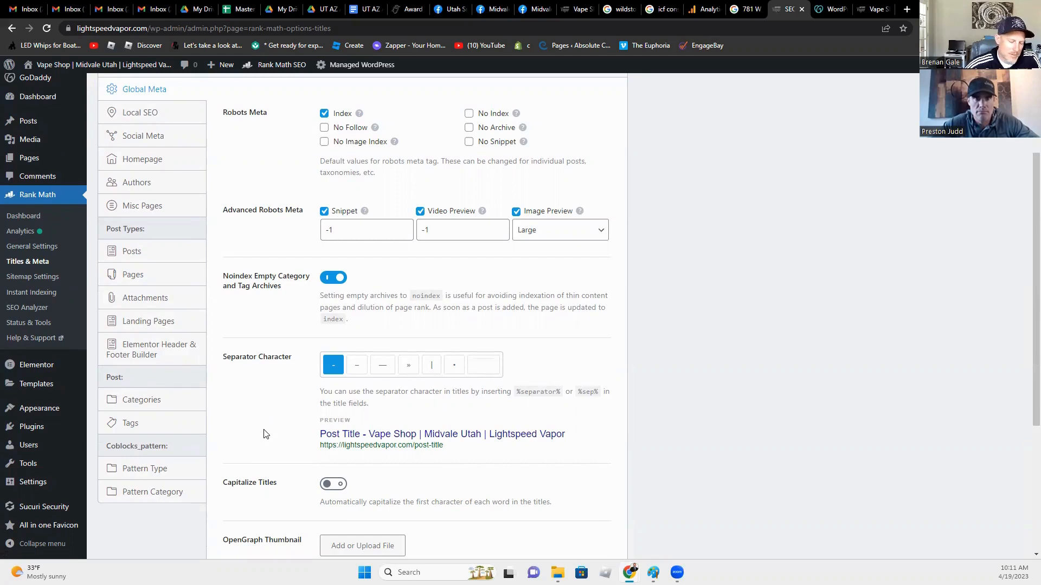
scroll(264, 433, up, 2)
scroll(264, 434, down, 2)
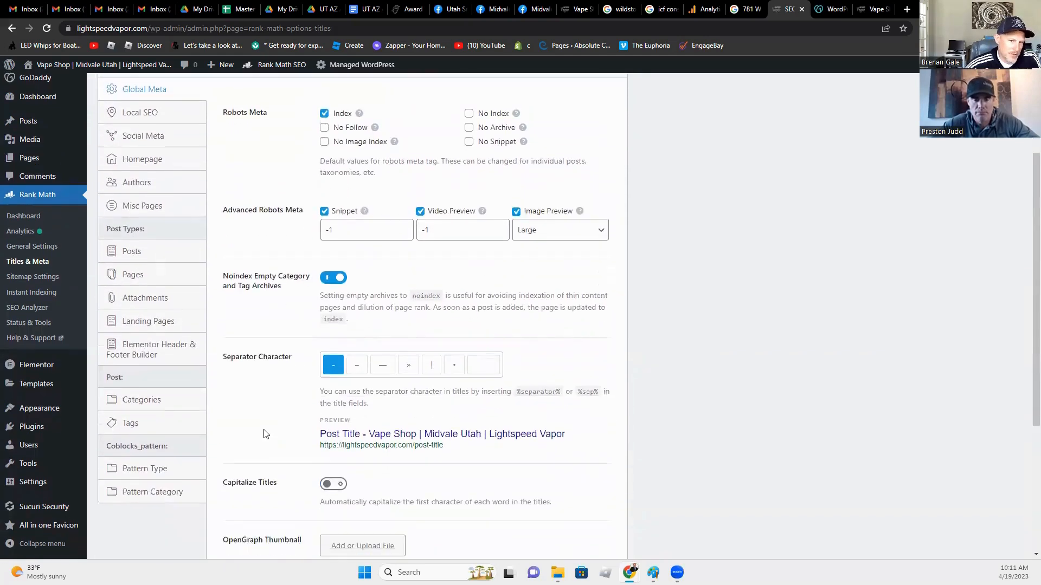
scroll(248, 433, up, 2)
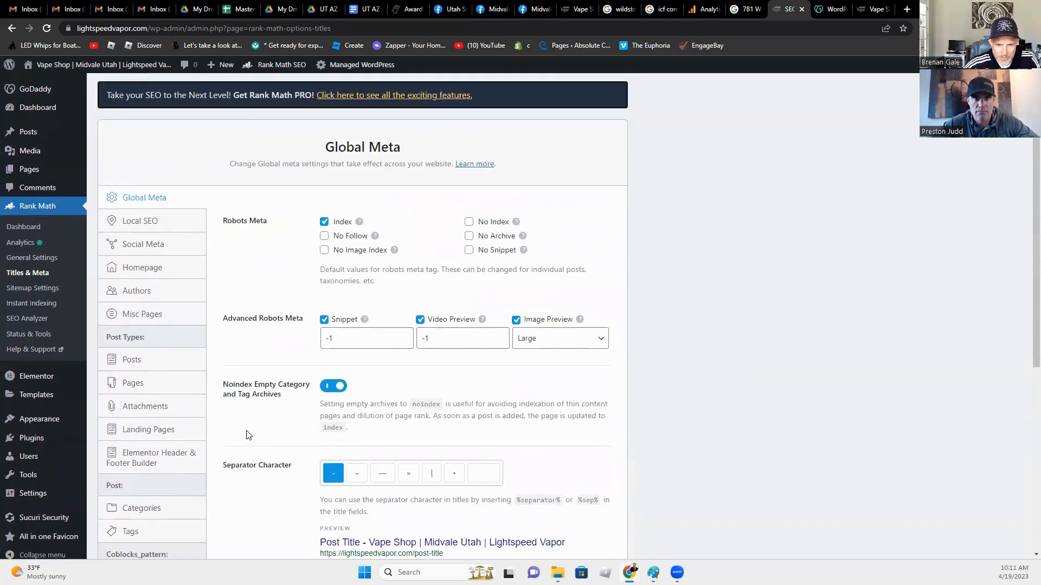
scroll(249, 435, down, 2)
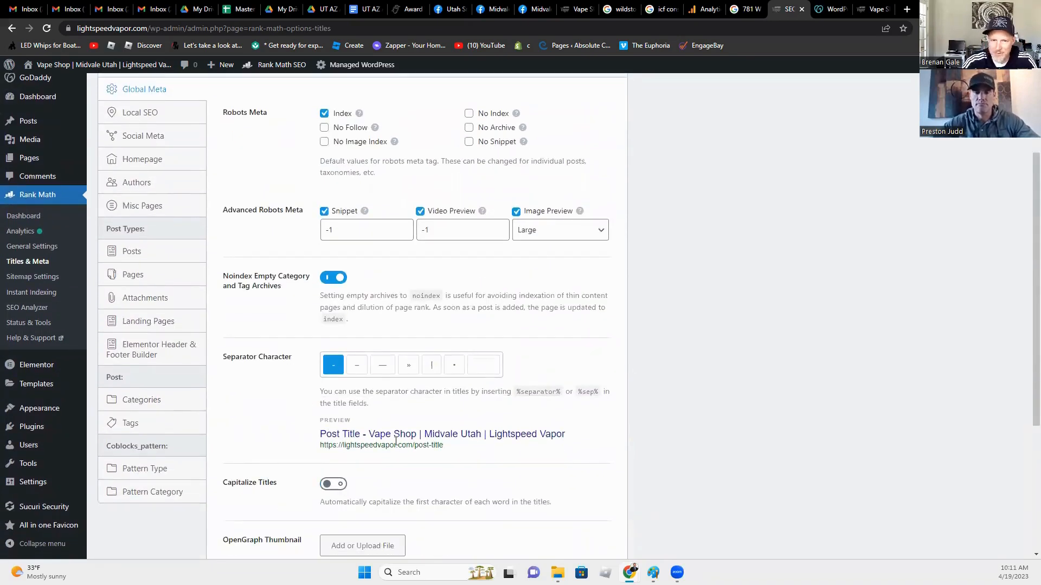
scroll(432, 483, down, 4)
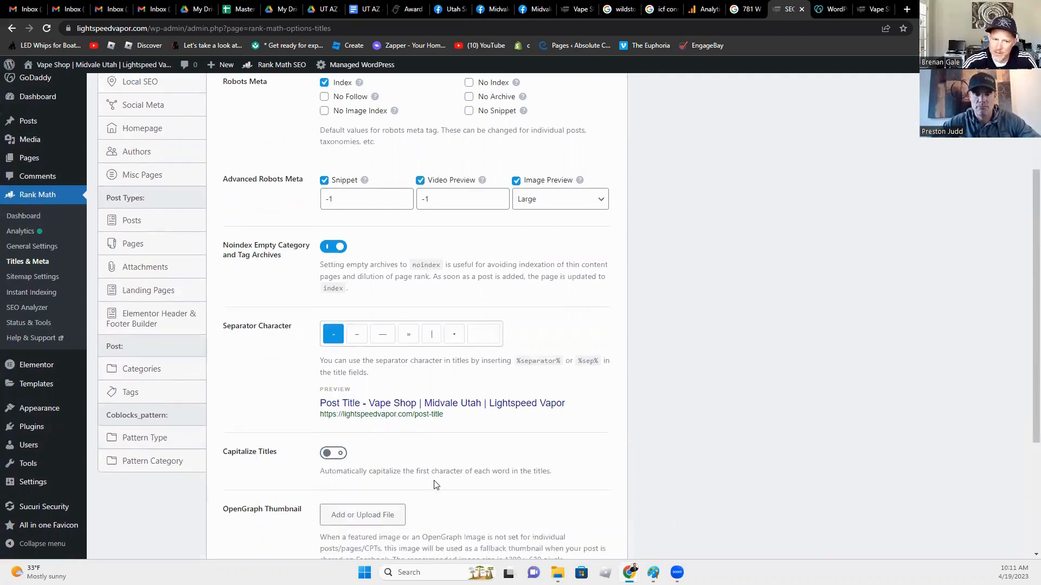
scroll(433, 486, up, 4)
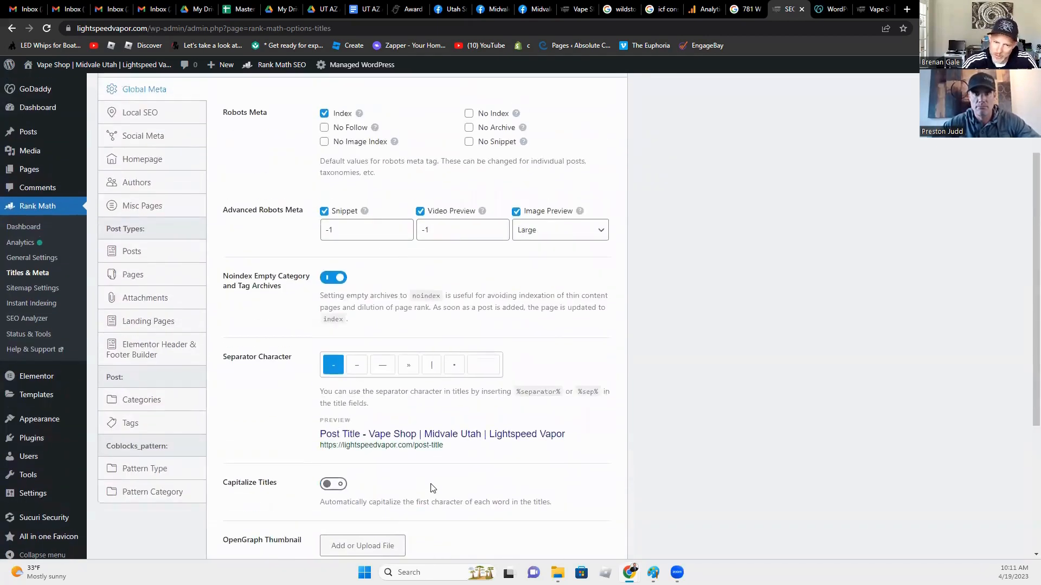
click(432, 366)
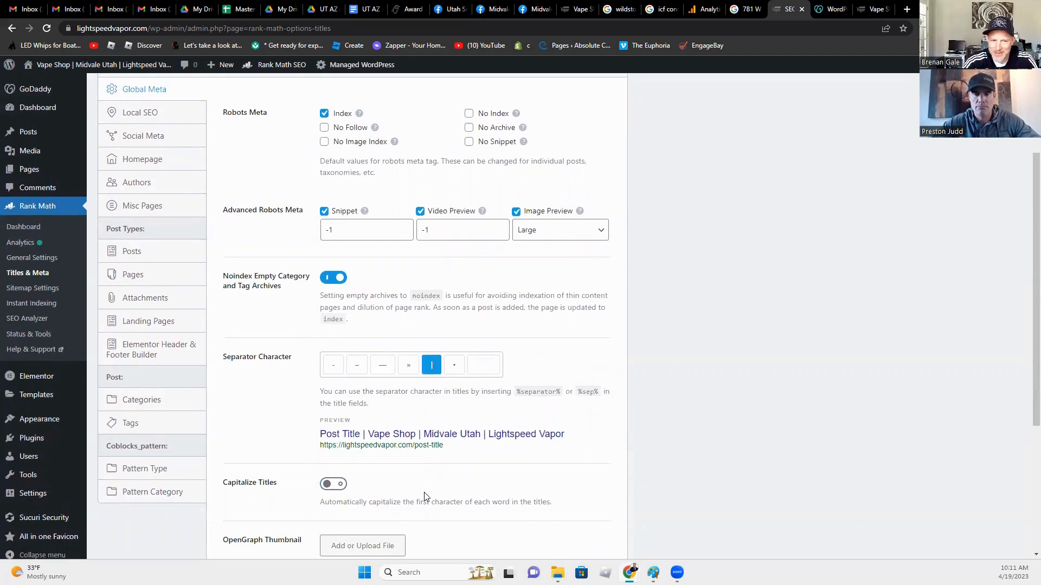
Step: Review the remaining Global Meta options, with titles previewing 'Post Title | Vape Shop | Midvale Utah | Lightspeed Vapor'
scroll(424, 497, up, 1)
scroll(426, 496, up, 2)
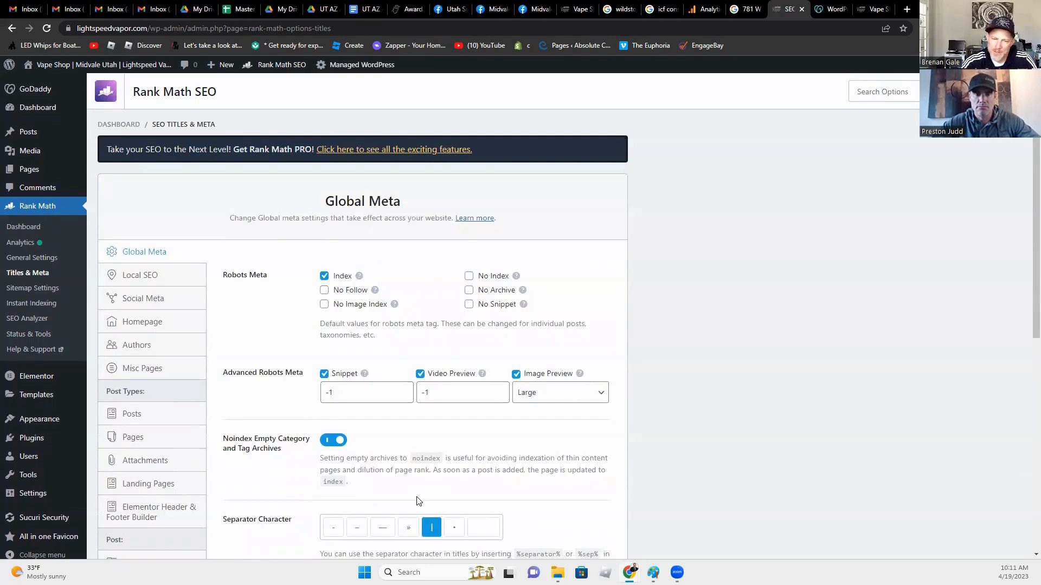
scroll(419, 500, down, 2)
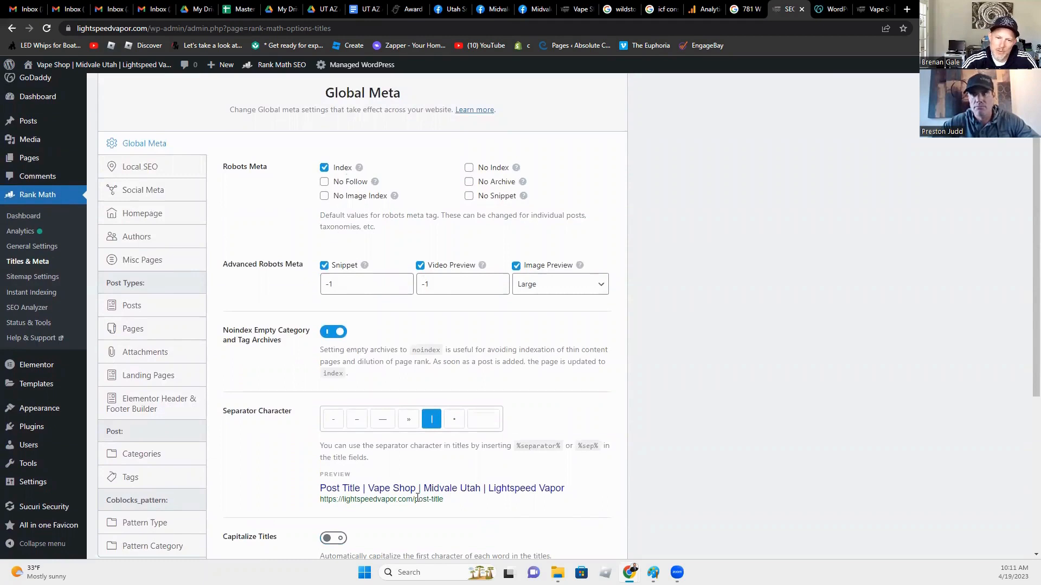
scroll(418, 498, down, 1)
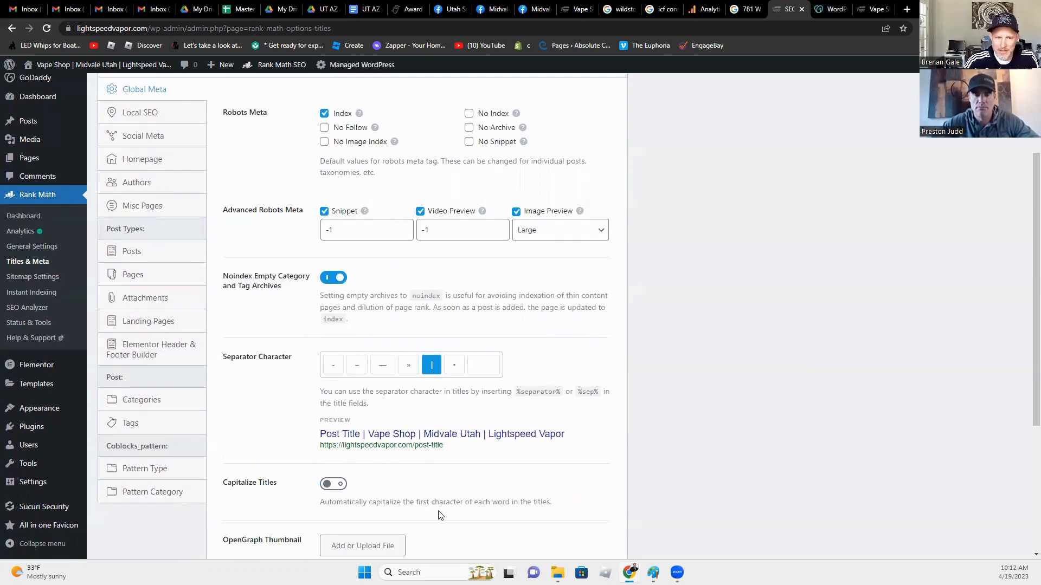
scroll(441, 516, down, 5)
scroll(440, 516, up, 3)
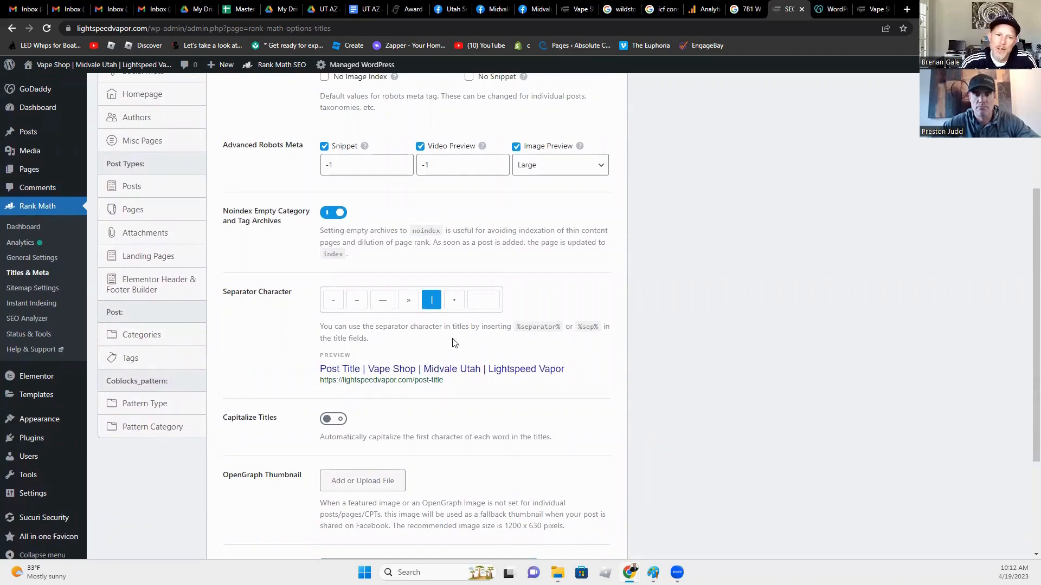
scroll(412, 450, up, 3)
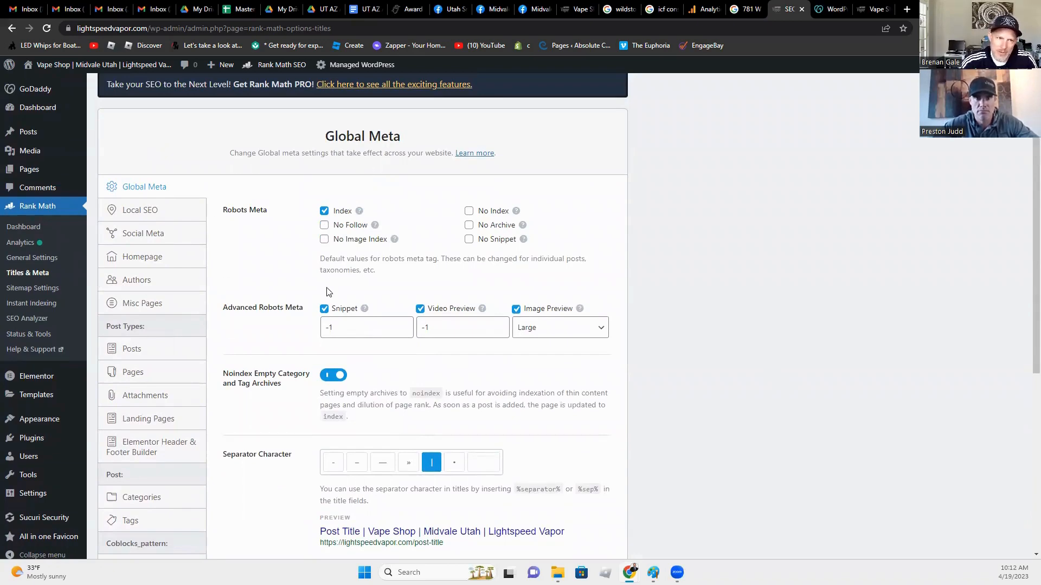
scroll(304, 340, down, 3)
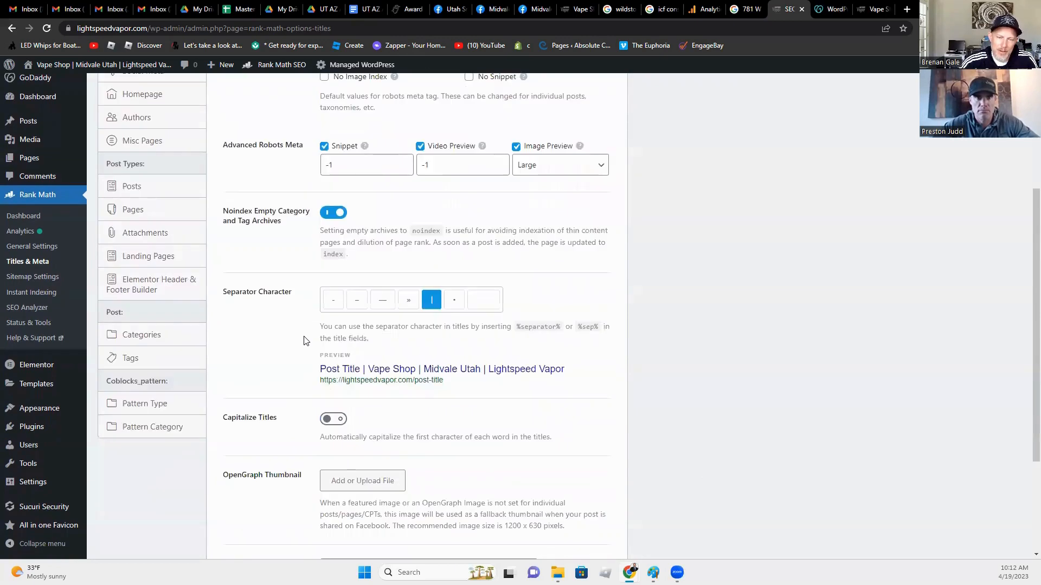
scroll(304, 341, down, 2)
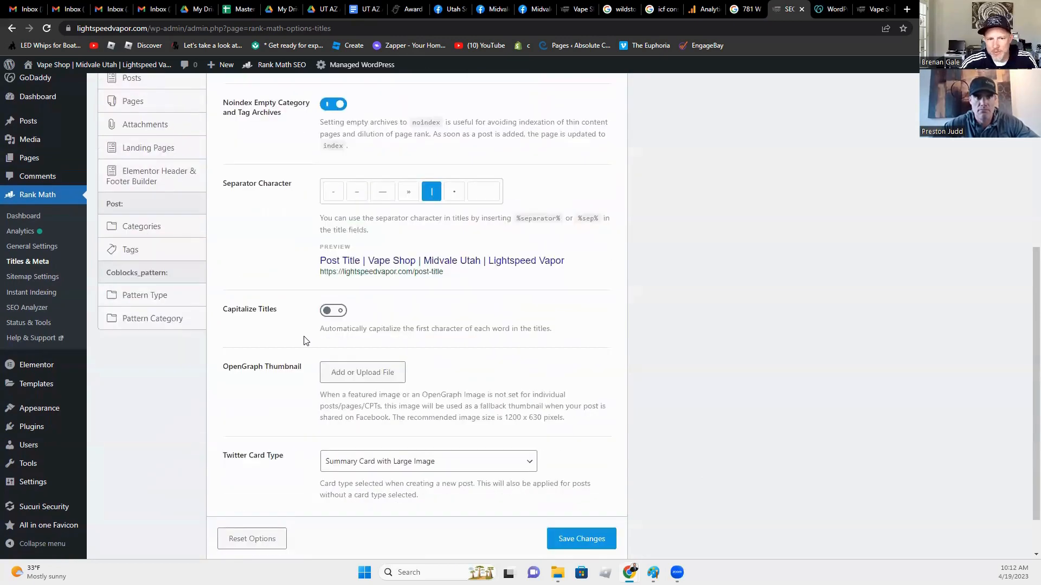
scroll(304, 341, up, 4)
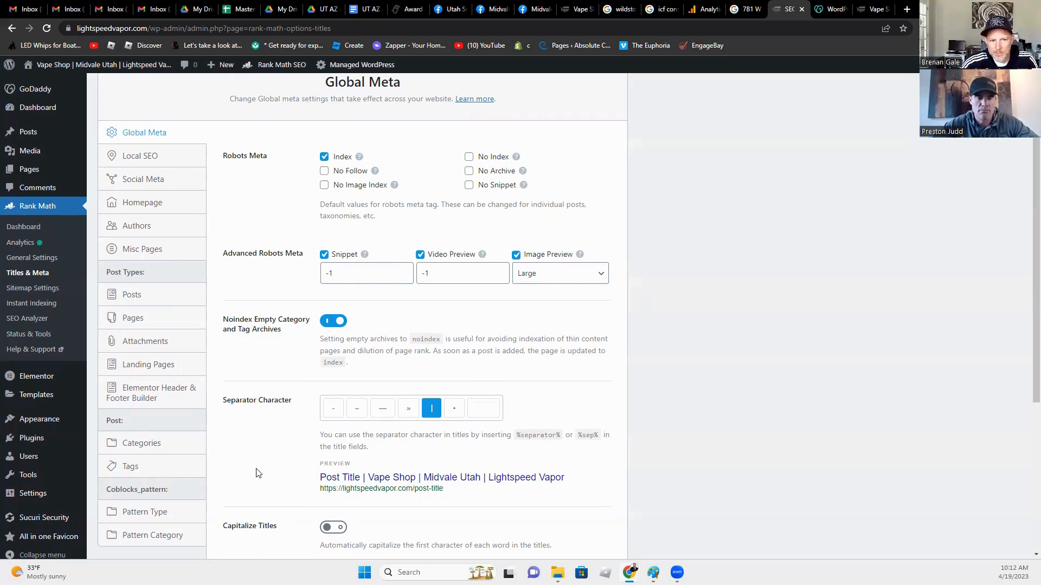
scroll(256, 473, down, 1)
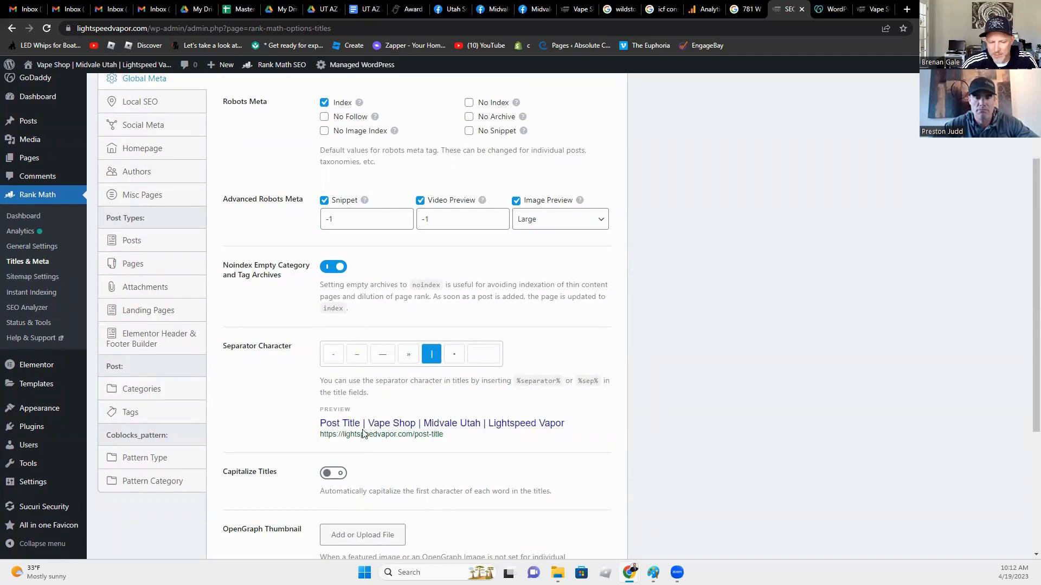
click(383, 358)
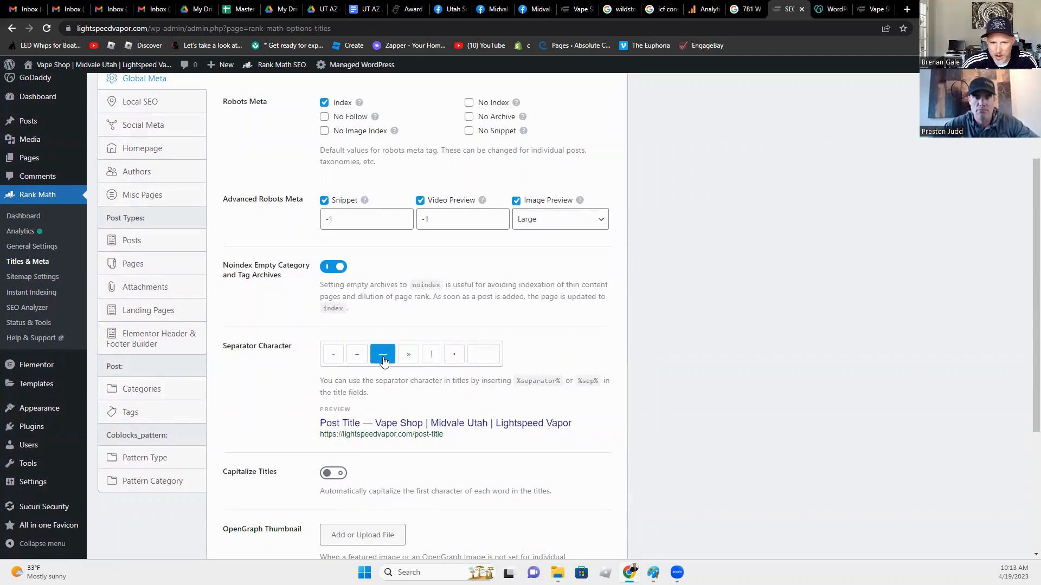
click(335, 358)
click(364, 360)
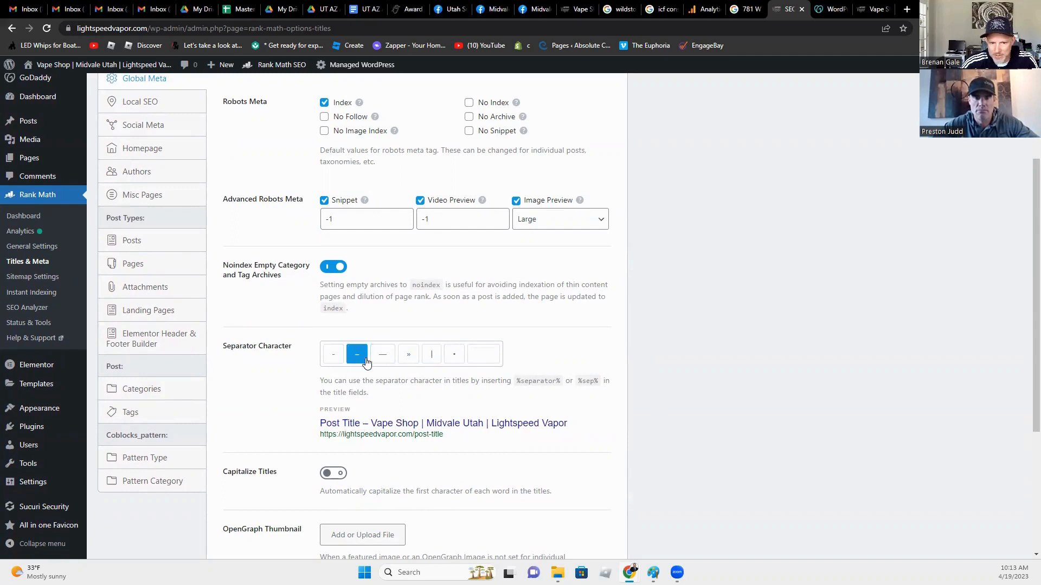
click(382, 358)
click(408, 358)
click(432, 358)
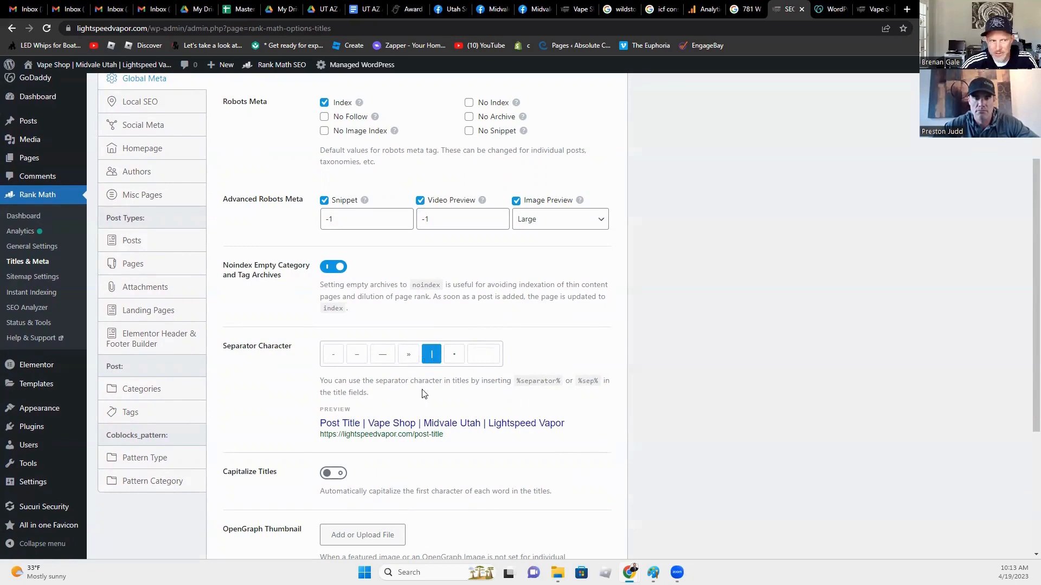
scroll(431, 501, down, 3)
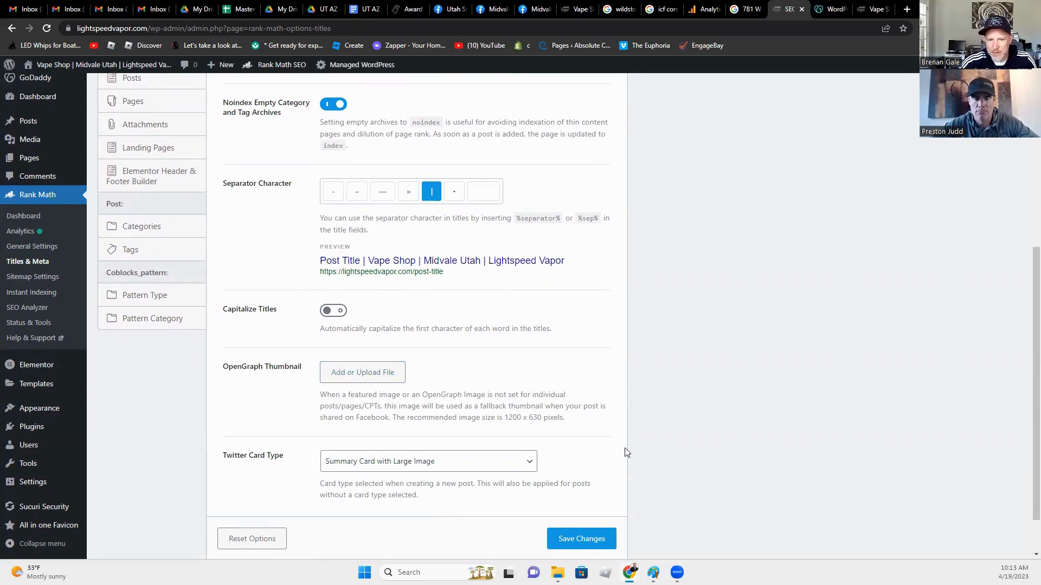
drag(567, 419, 503, 406)
click(328, 495)
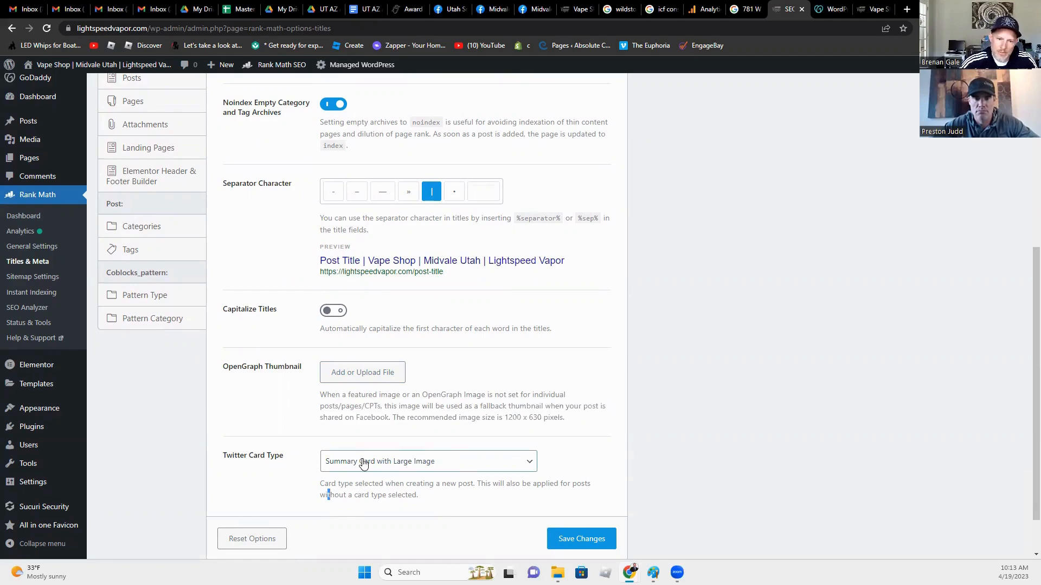
click(299, 491)
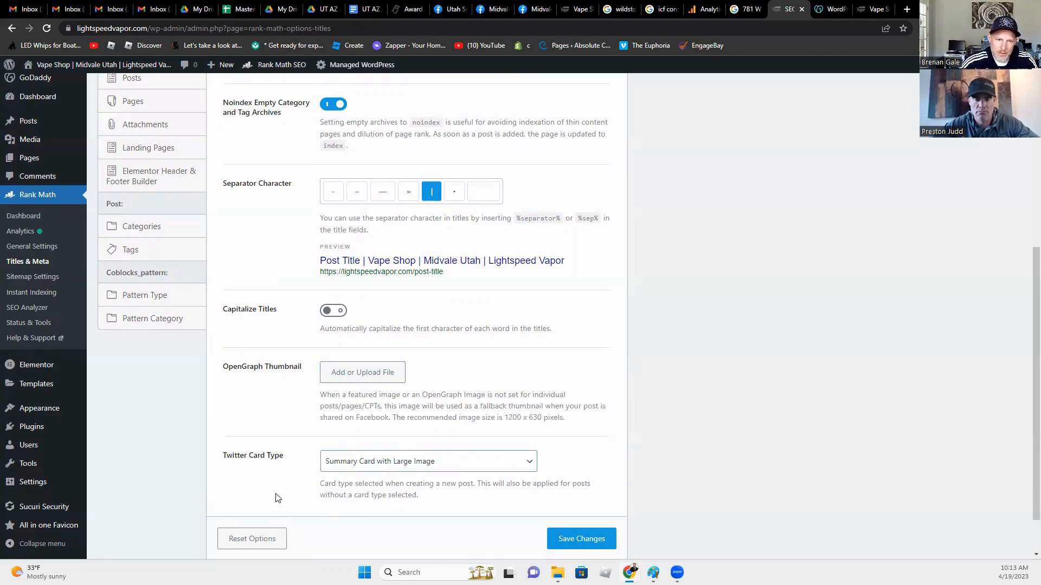
scroll(268, 504, up, 3)
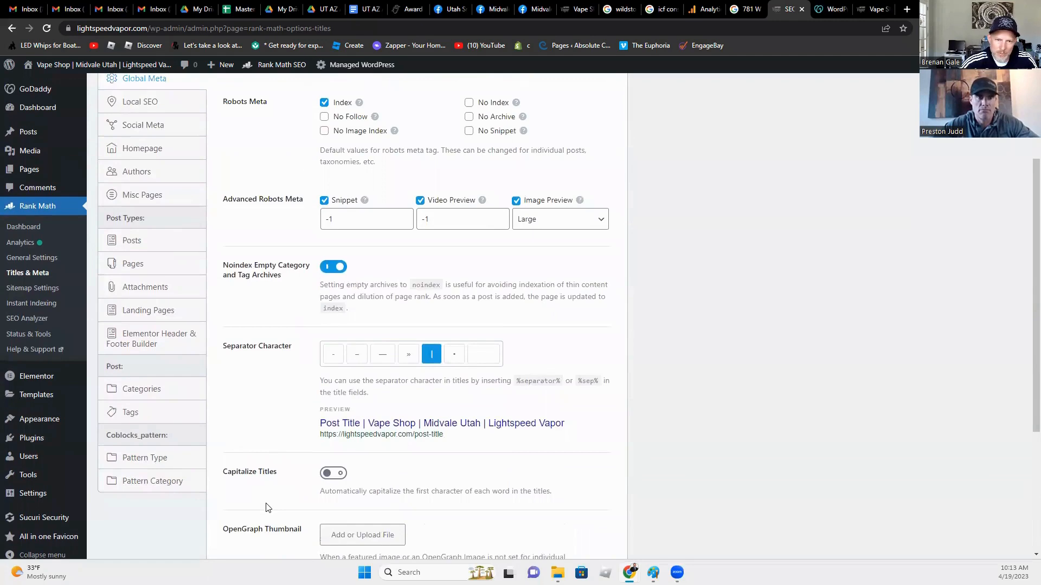
scroll(266, 507, down, 4)
click(370, 409)
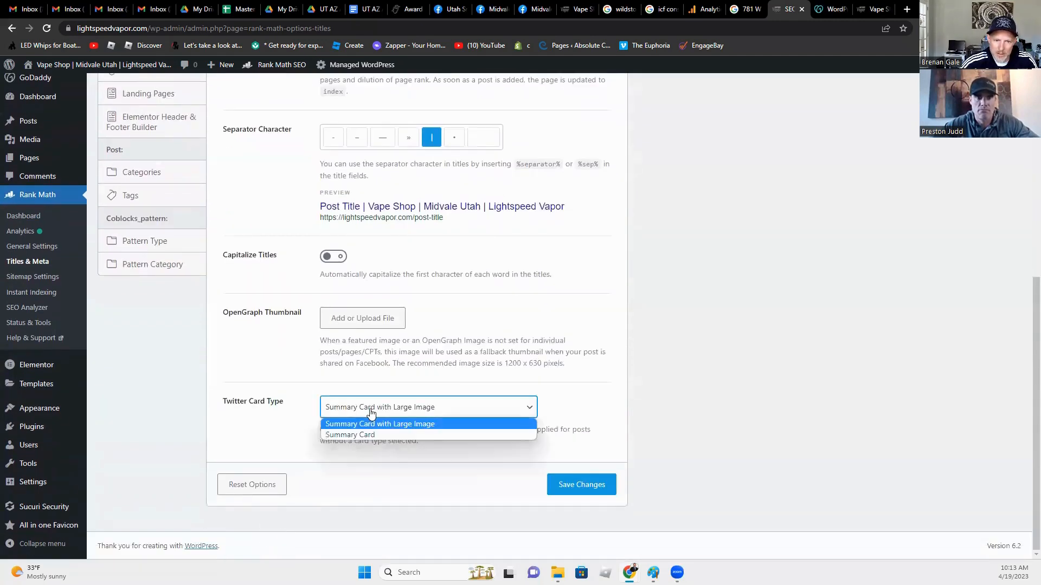
click(368, 423)
scroll(209, 358, up, 3)
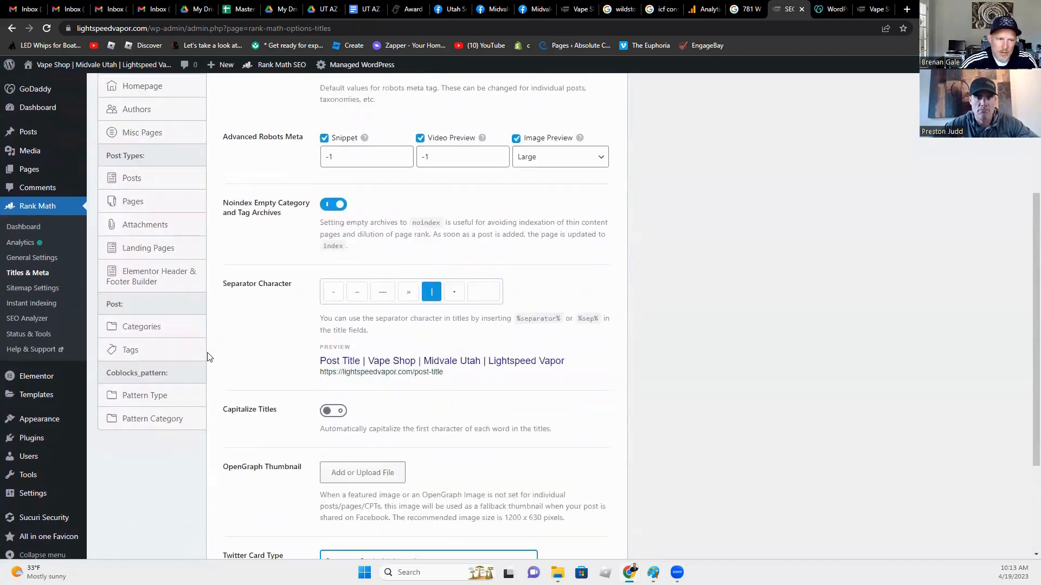
scroll(209, 357, up, 2)
Step: Open the Local SEO settings and compare the Website Name with the live Lightspeed Vapor homepage
click(153, 158)
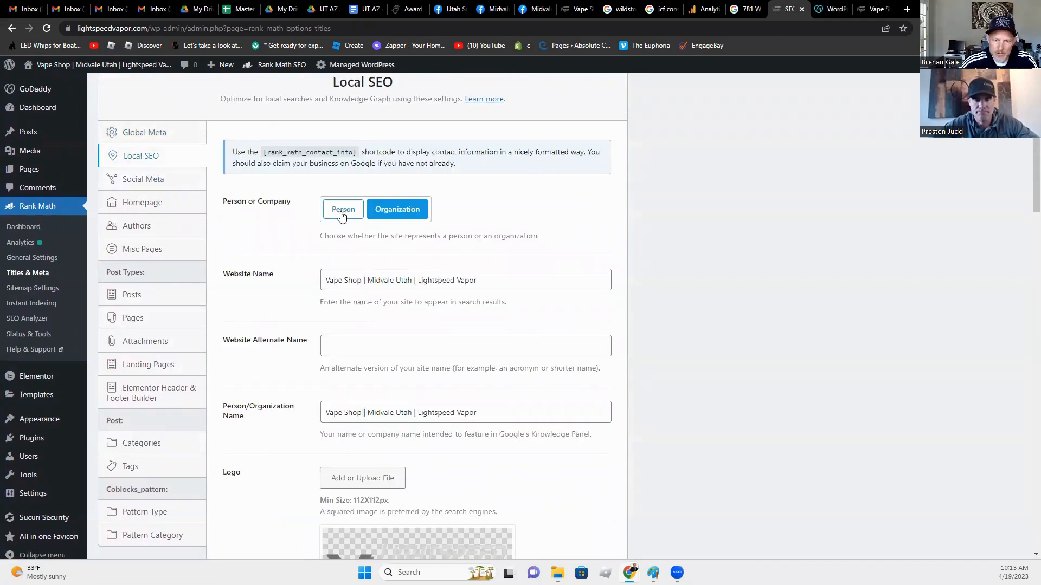
click(395, 279)
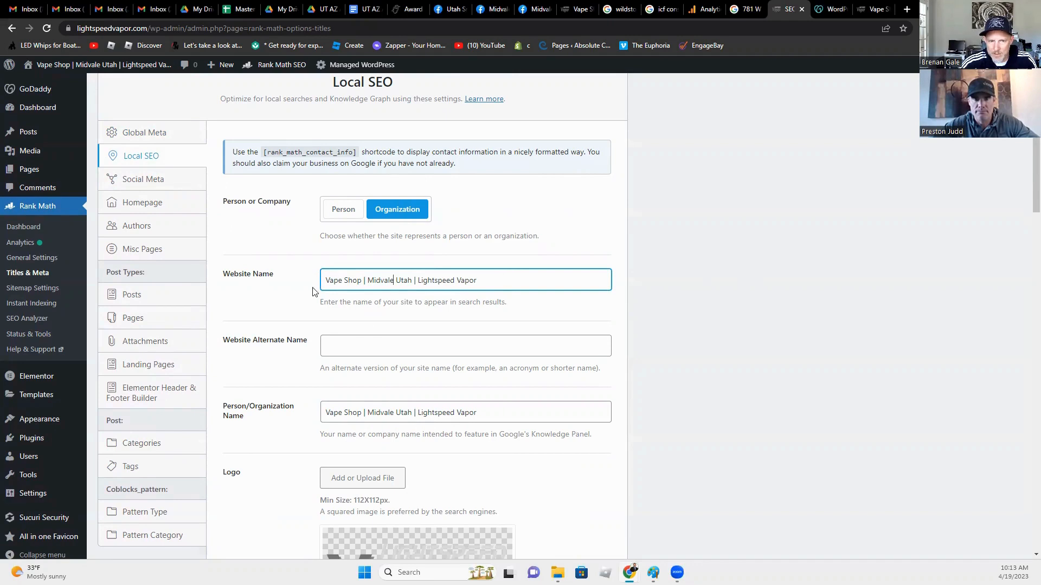
drag(325, 281, 481, 285)
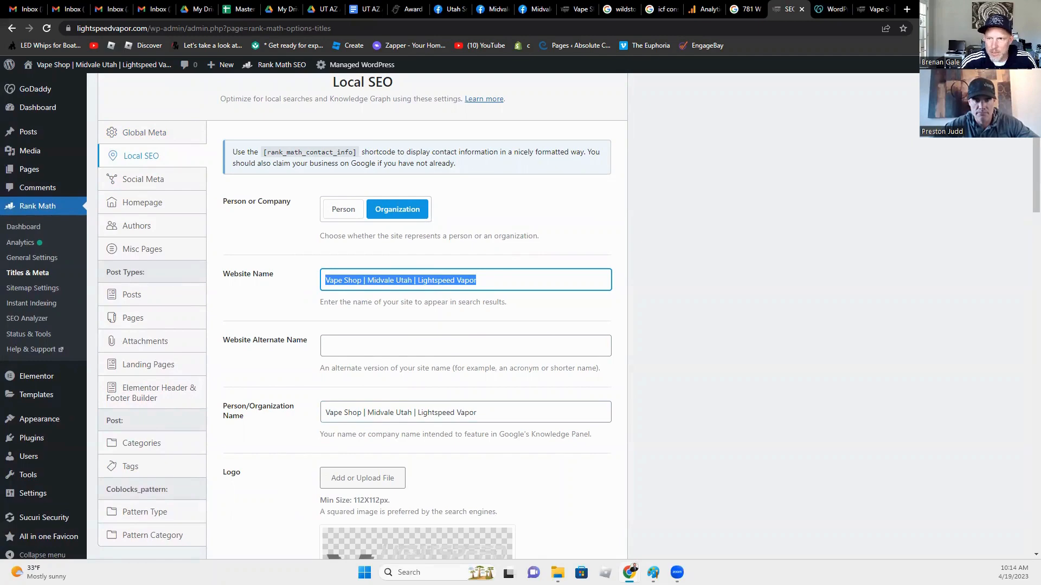
click(866, 10)
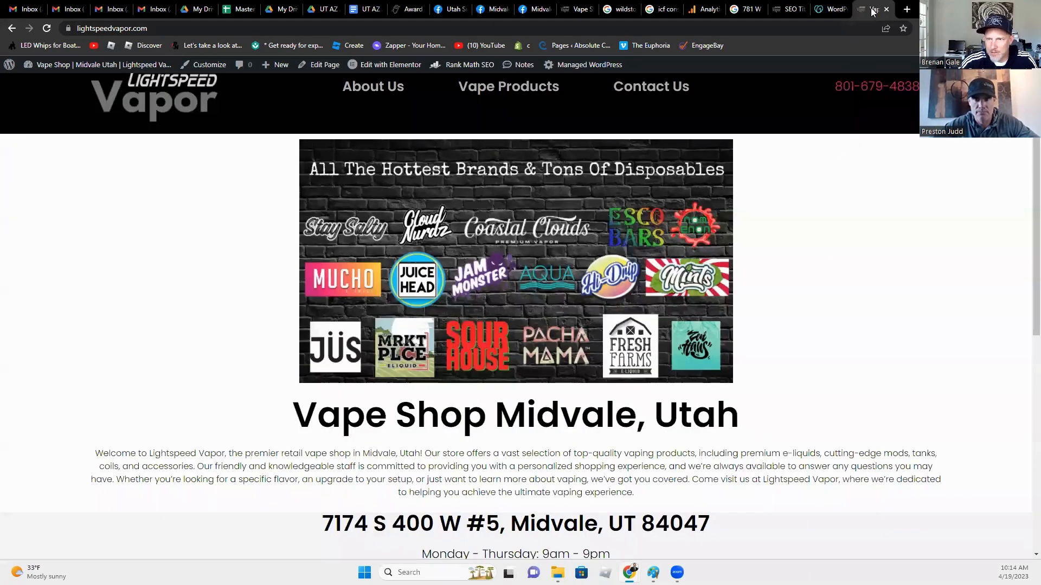
click(792, 9)
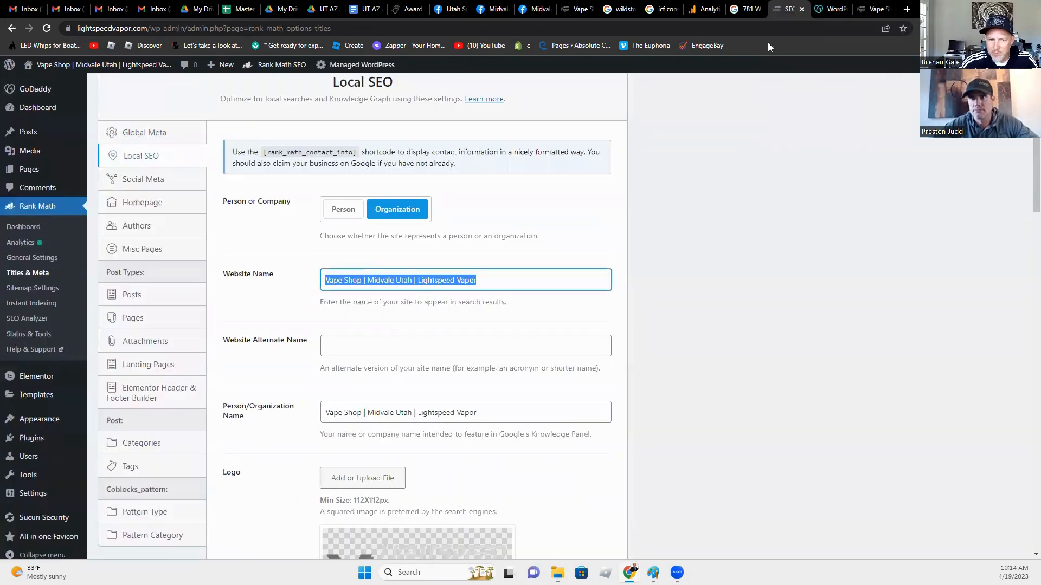
Step: Delete 'Vape Shop | Midvale Utah | ' from the Website Name, leaving 'Lightspeed Vapor'
click(440, 281)
drag(417, 282, 231, 258)
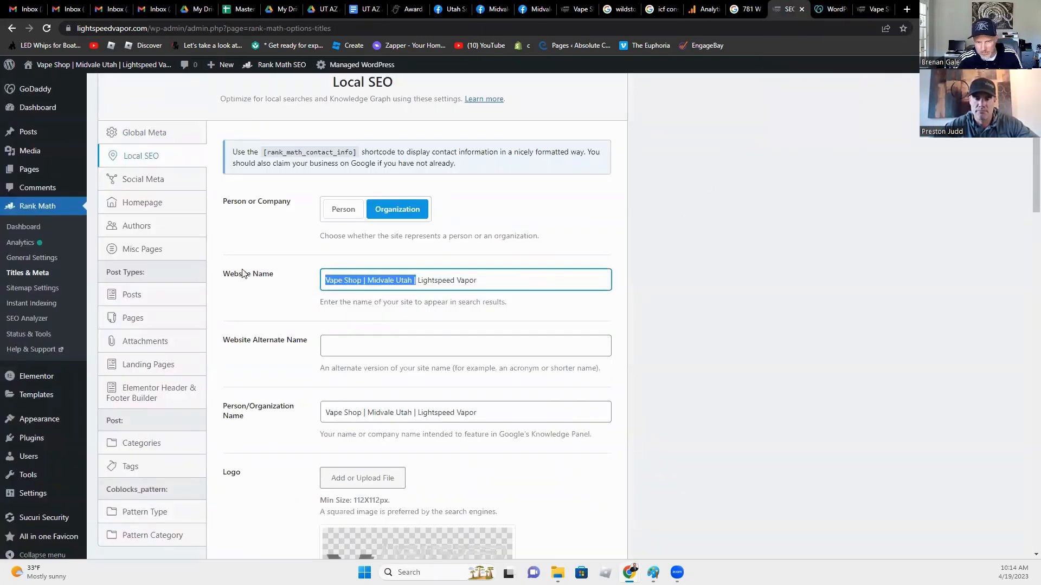
key(BackSpace)
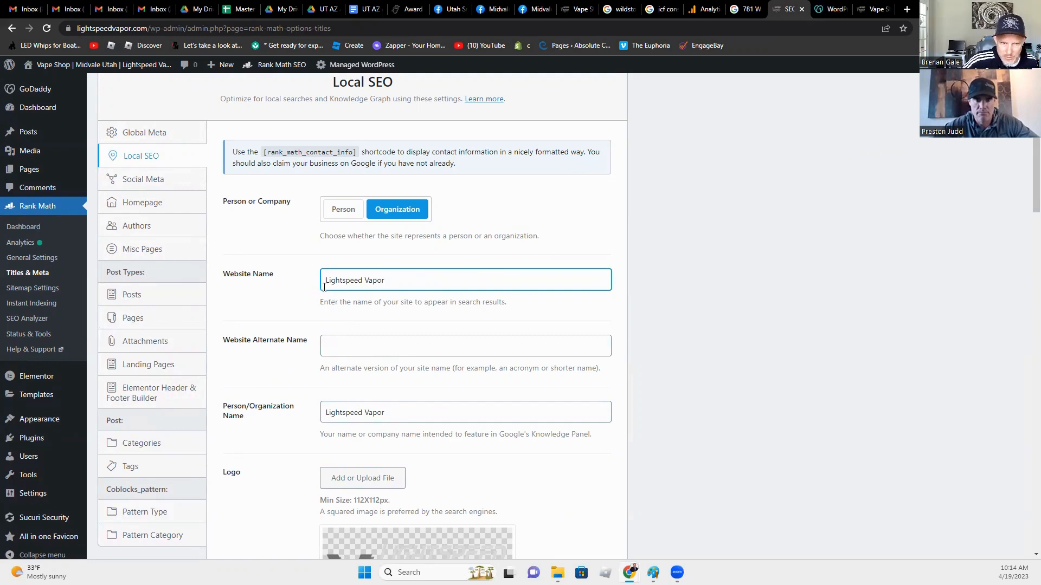
drag(324, 282, 402, 313)
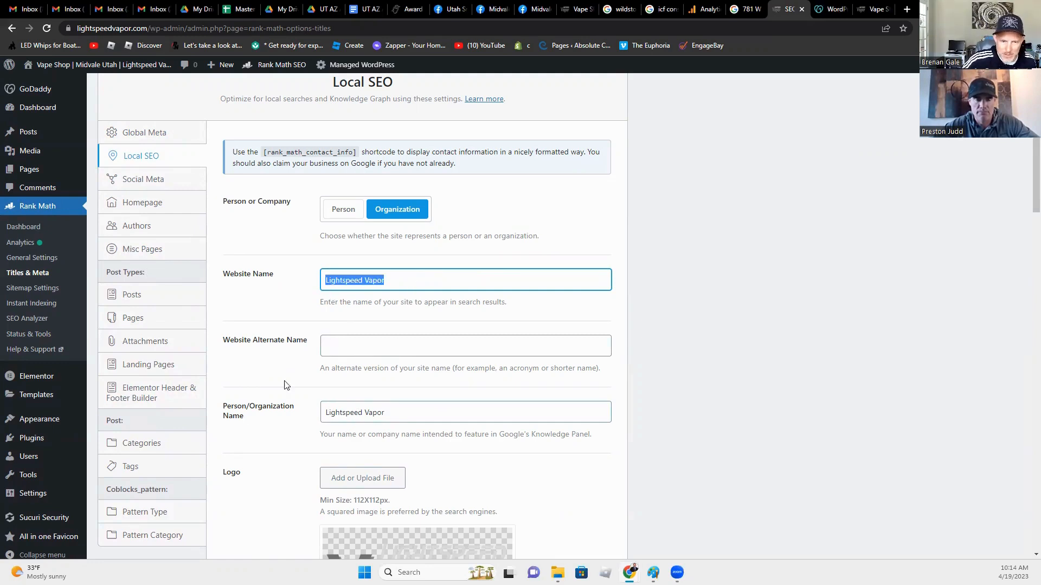
click(286, 386)
scroll(277, 469, down, 4)
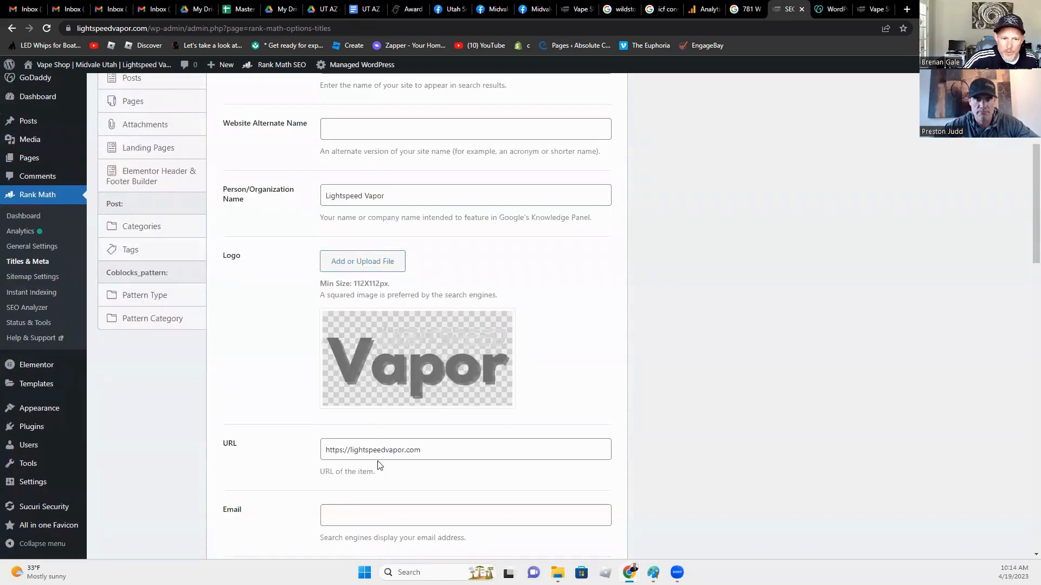
Step: Enter the business contact e-mail in the Local SEO Email field
scroll(376, 488, down, 4)
click(354, 297)
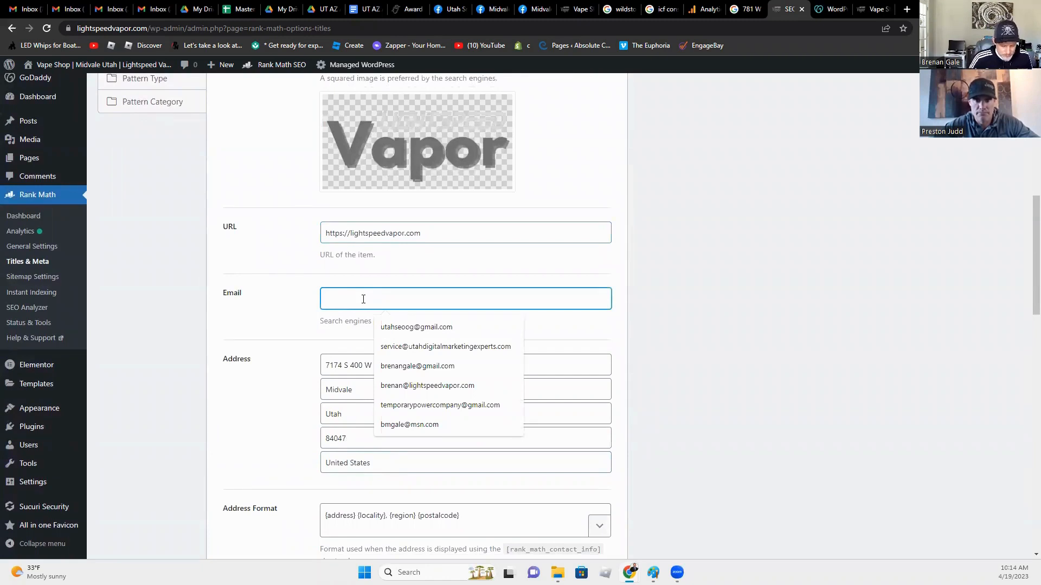
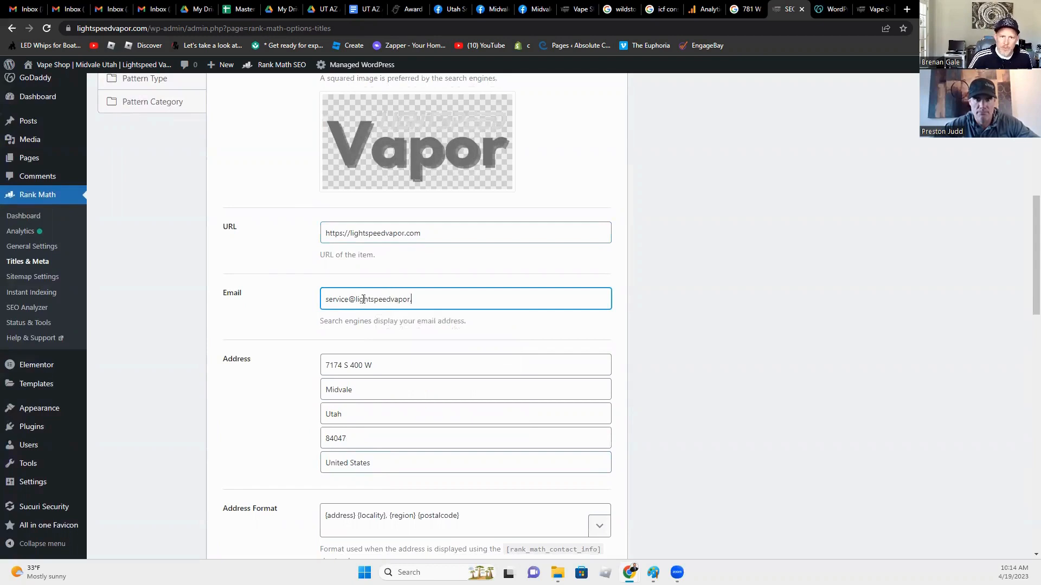
key(Tab)
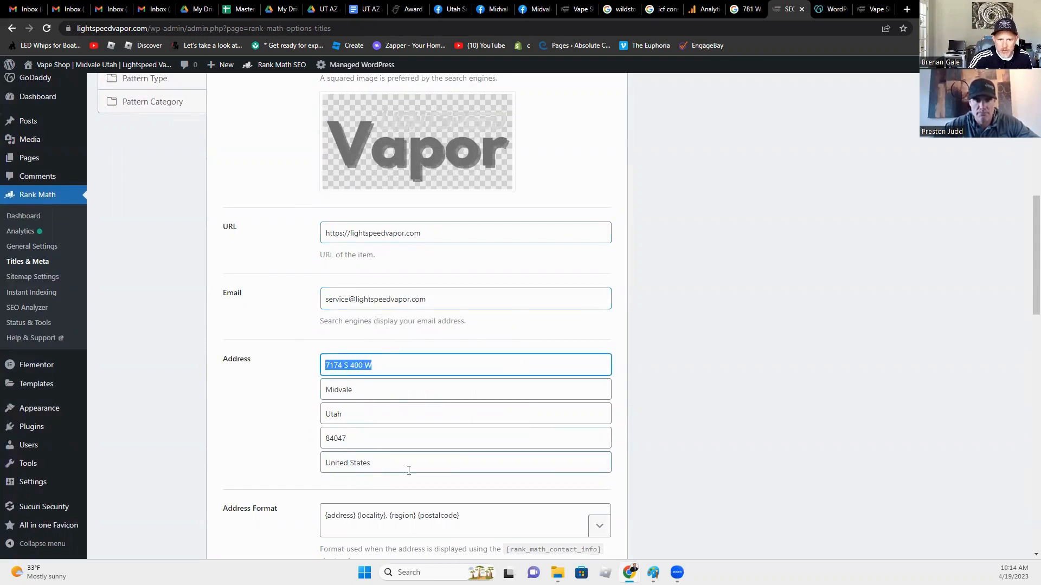
Step: Check the Business Type list, keeping it as Convenience Store
scroll(408, 470, down, 3)
scroll(401, 499, down, 2)
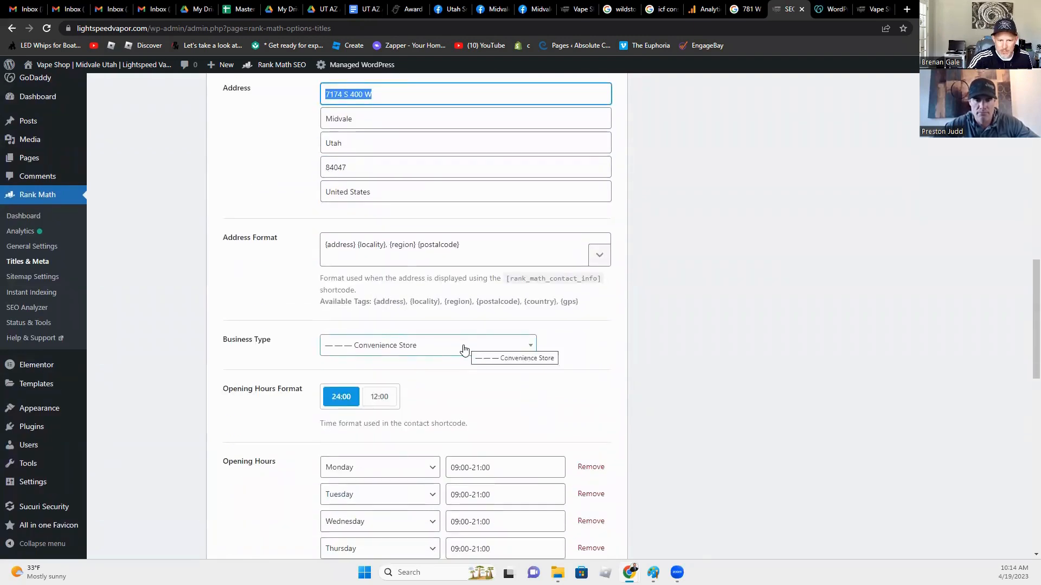
click(435, 352)
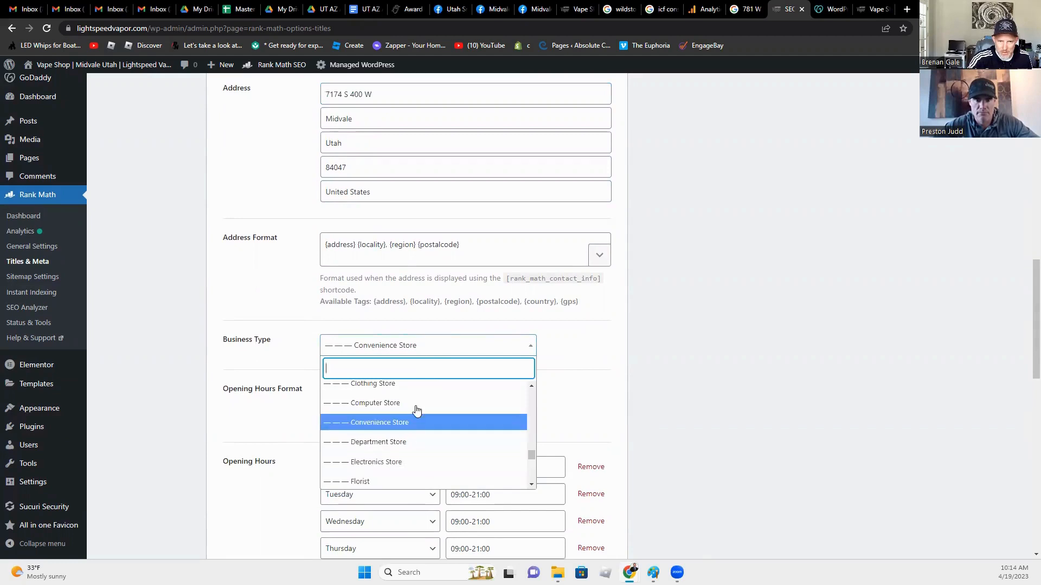
scroll(417, 415, up, 1)
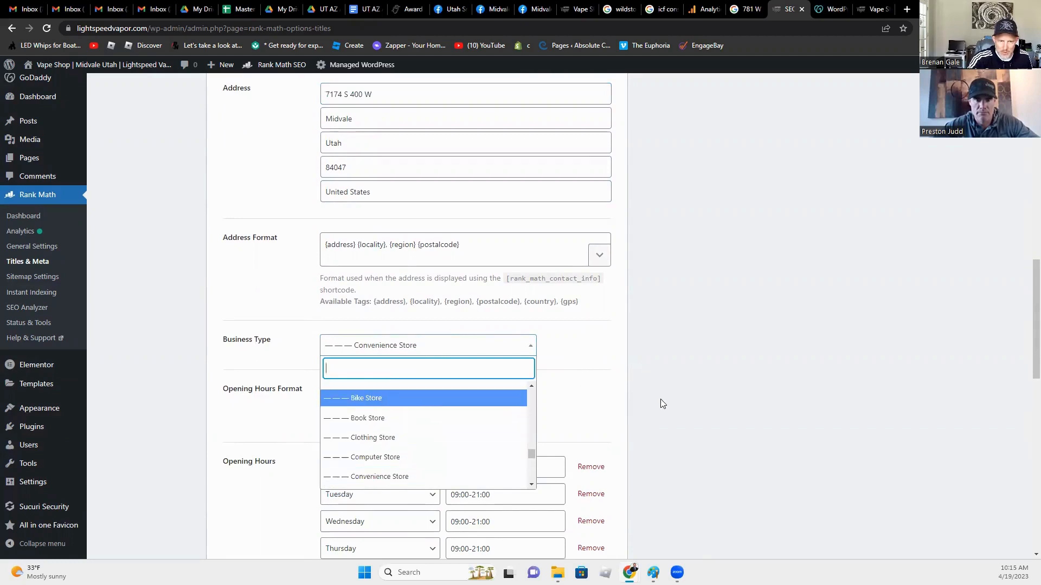
scroll(421, 431, up, 1)
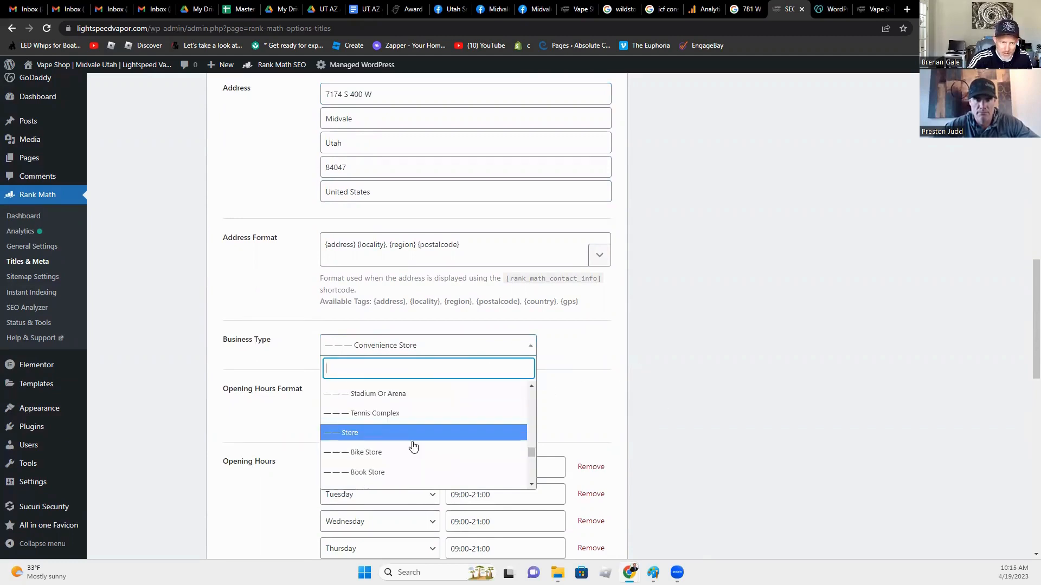
scroll(413, 446, down, 7)
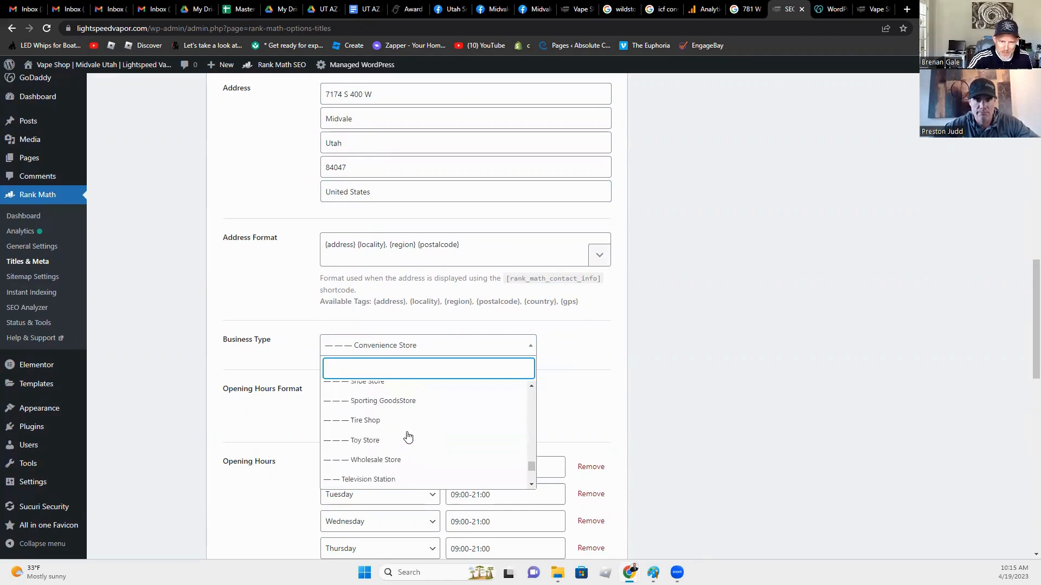
scroll(408, 437, down, 6)
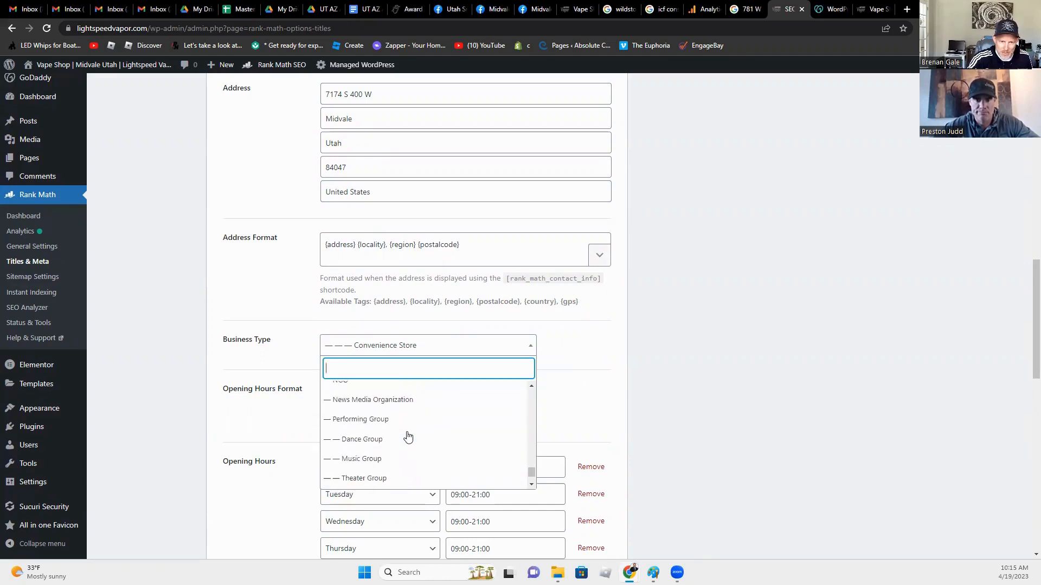
click(677, 385)
scroll(504, 401, down, 2)
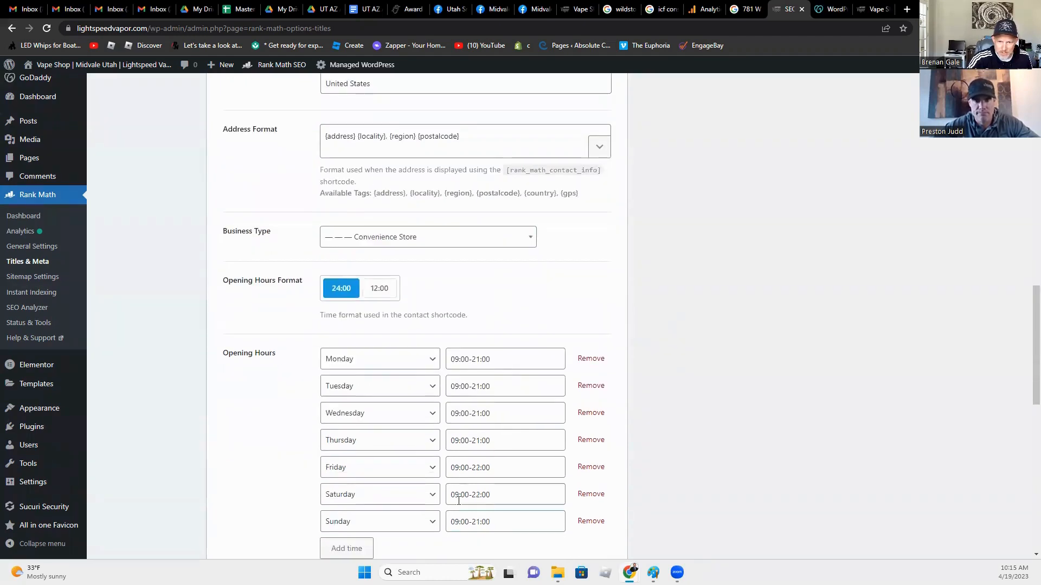
Step: Set the Local SEO Price Range to $$
scroll(459, 500, down, 2)
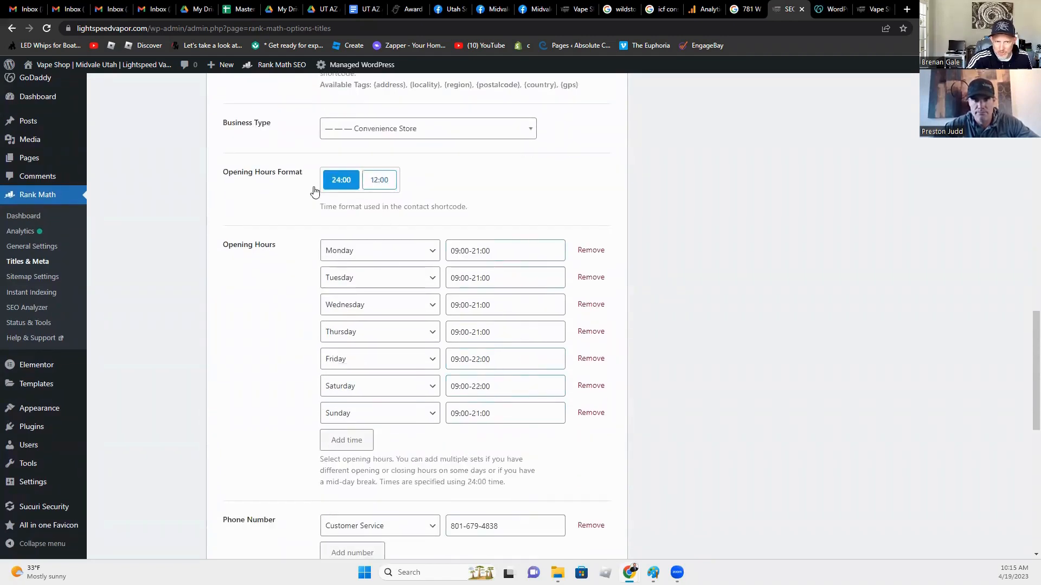
scroll(255, 415, down, 5)
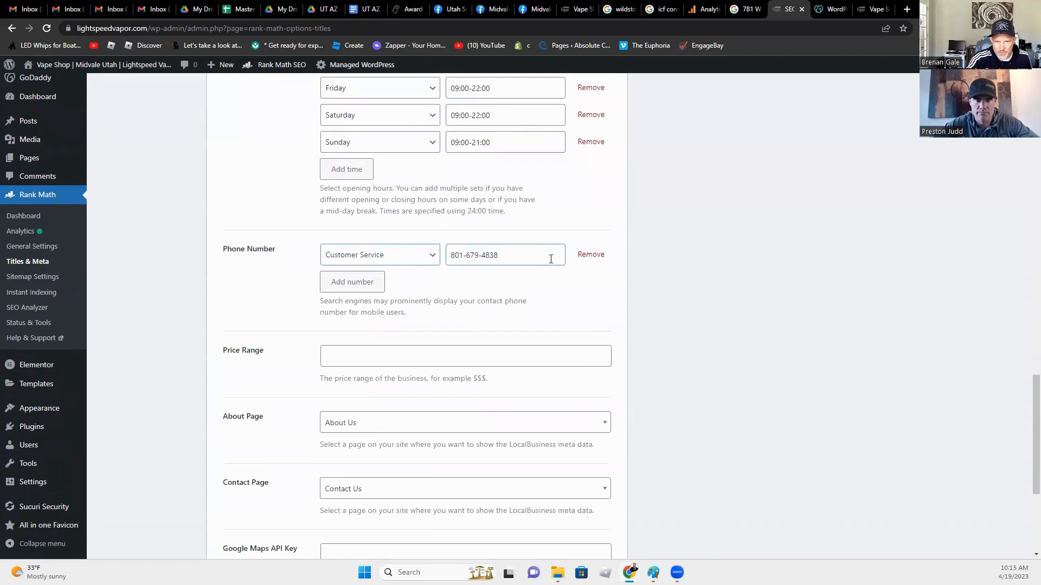
click(412, 357)
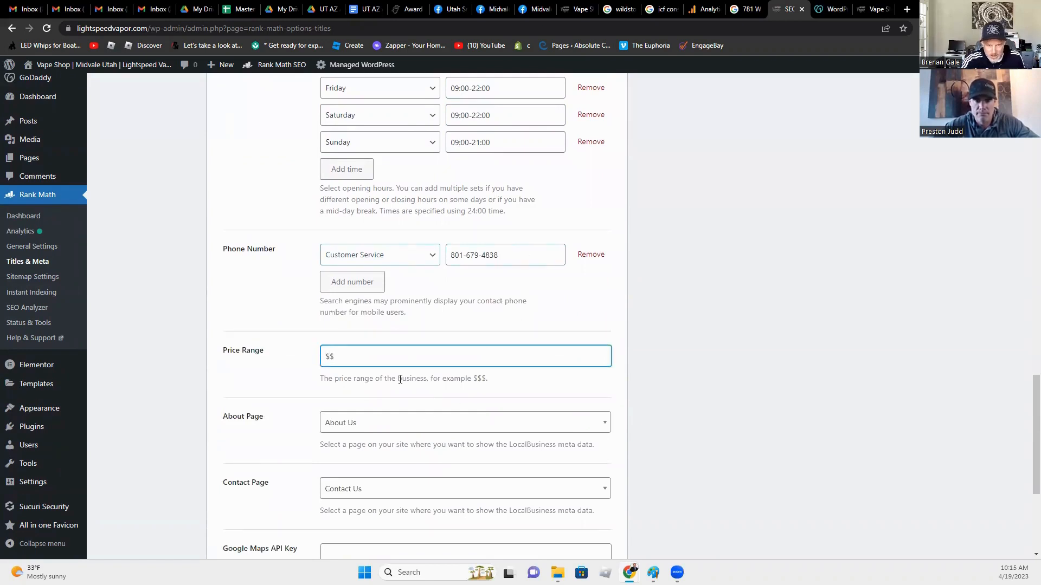
drag(491, 378, 471, 375)
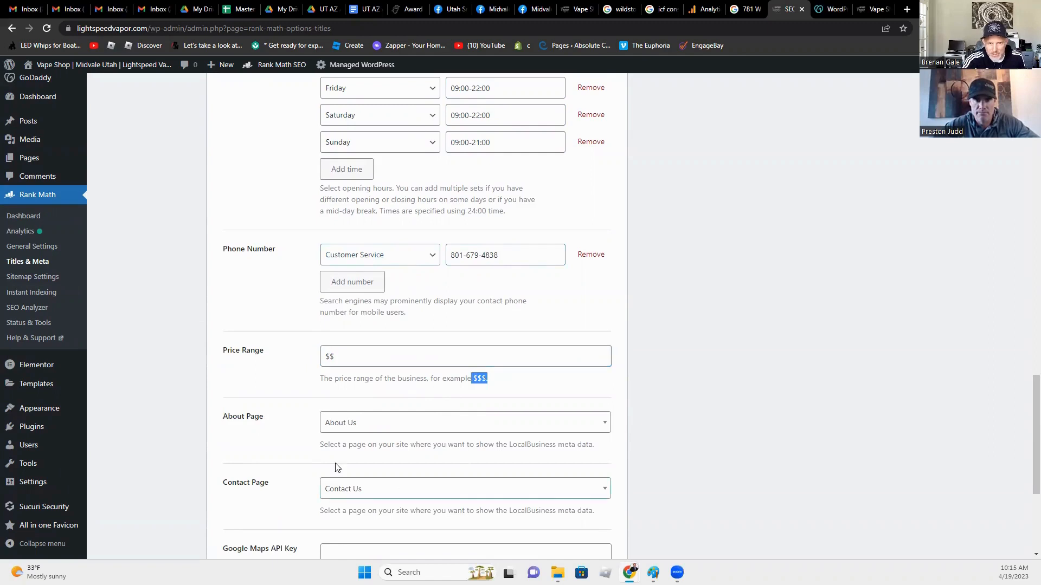
click(365, 358)
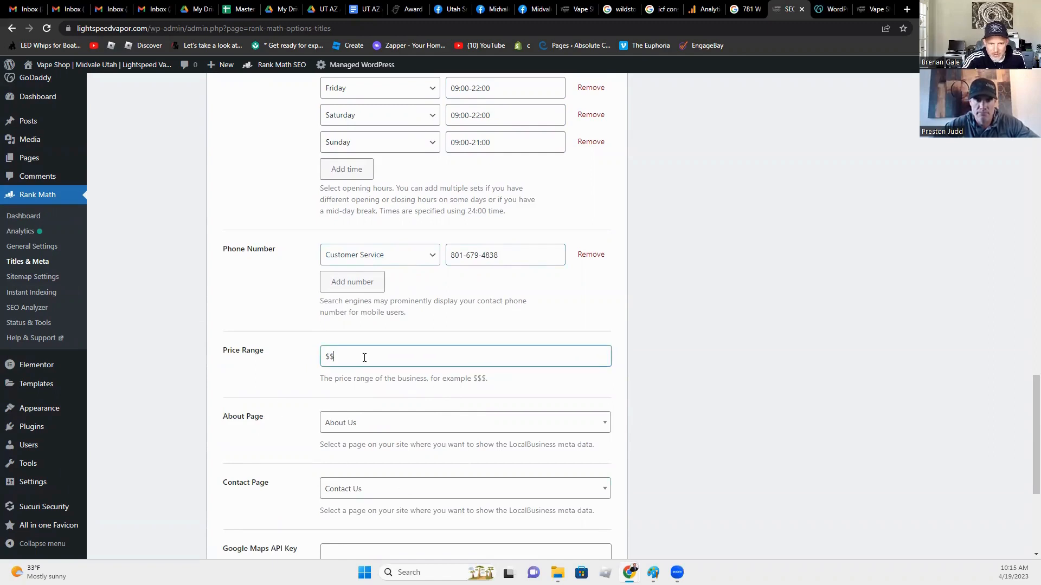
Step: Confirm About Us and Contact Us as the About and Contact pages
click(342, 429)
click(288, 443)
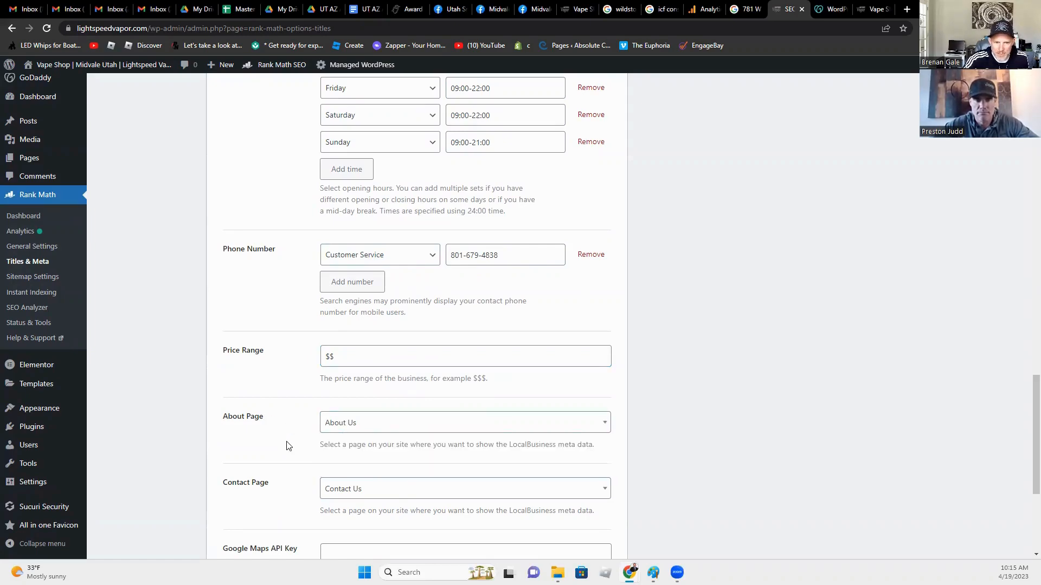
double_click(339, 491)
scroll(280, 477, down, 1)
scroll(280, 476, down, 3)
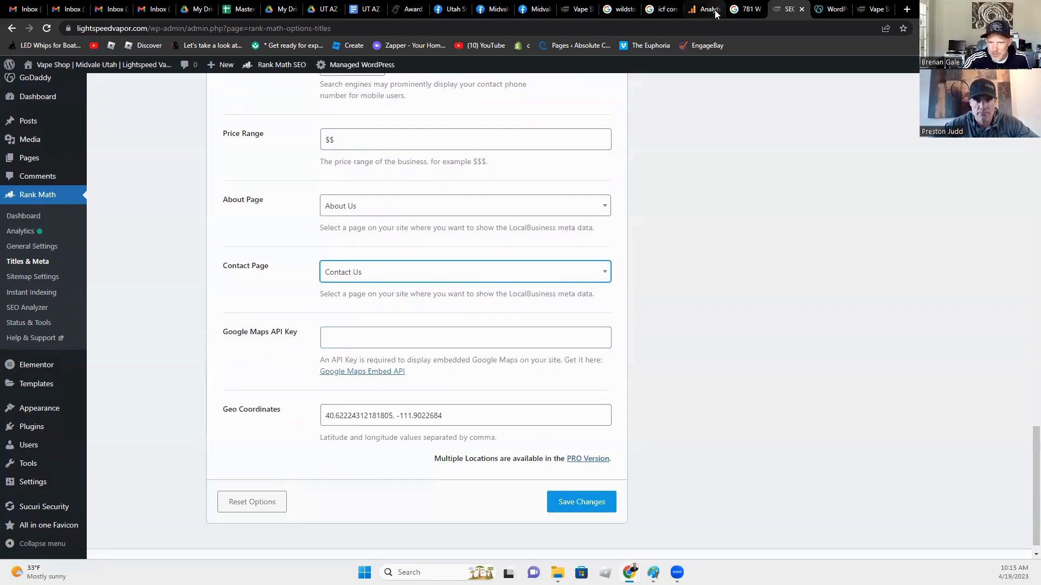
Step: Search Google for 'lightspeed vapor'
click(738, 10)
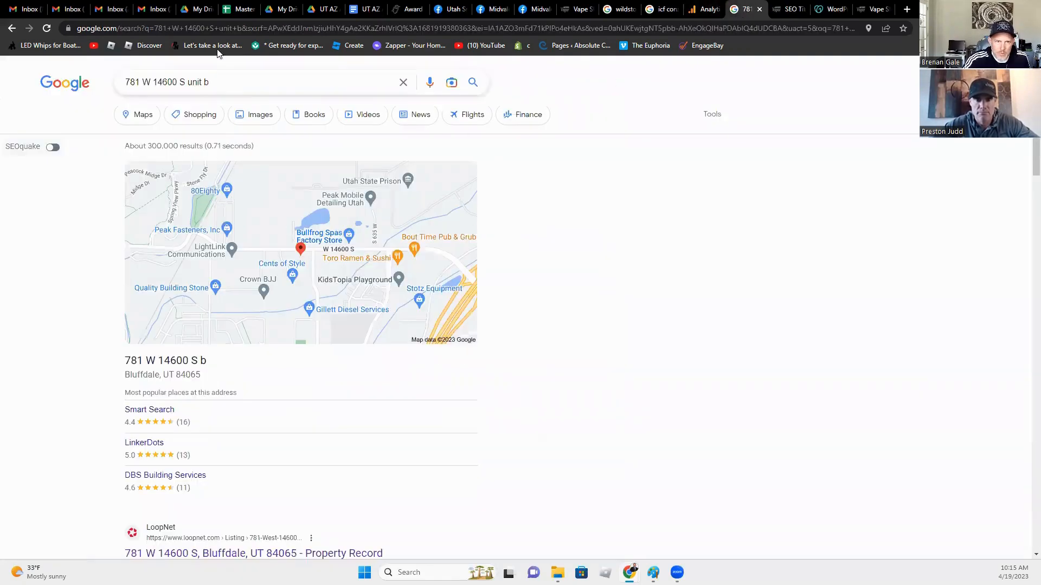
click(216, 27)
text(lights)
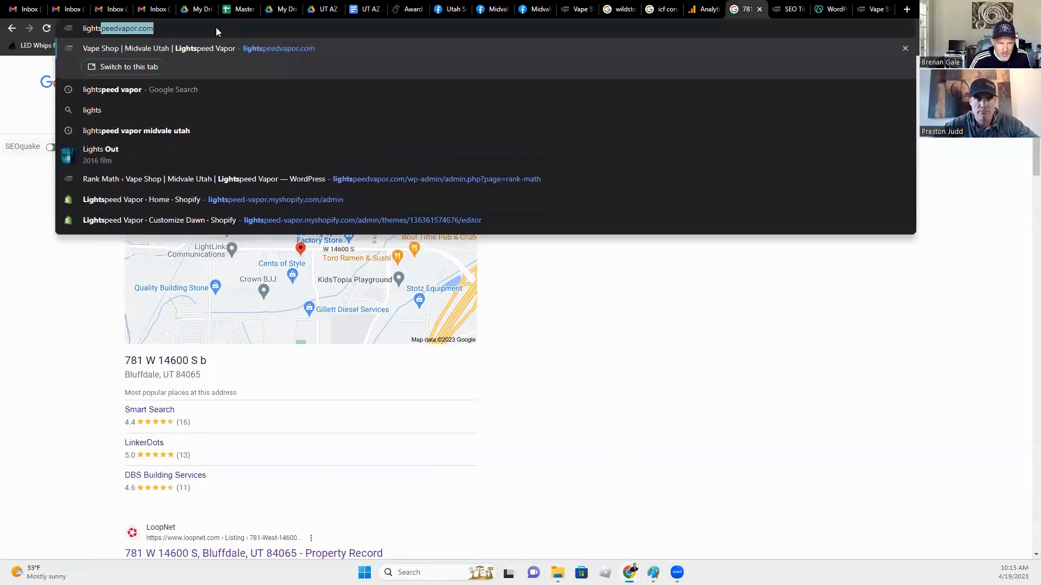
text(peed vapor)
key(Return)
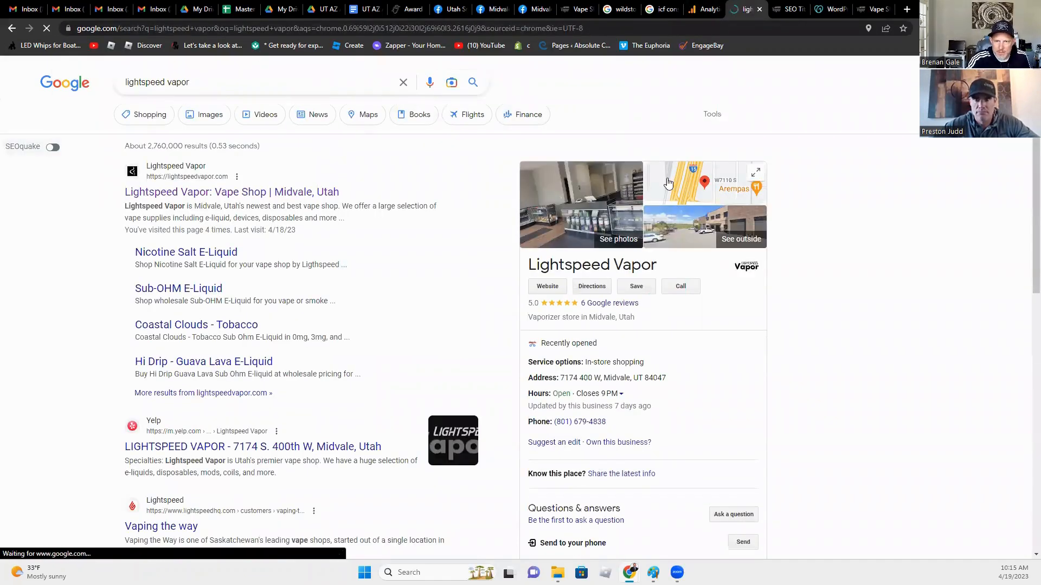
Step: Copy the shop's map pin coordinates 40.62216, -111.90218 to the clipboard
click(672, 184)
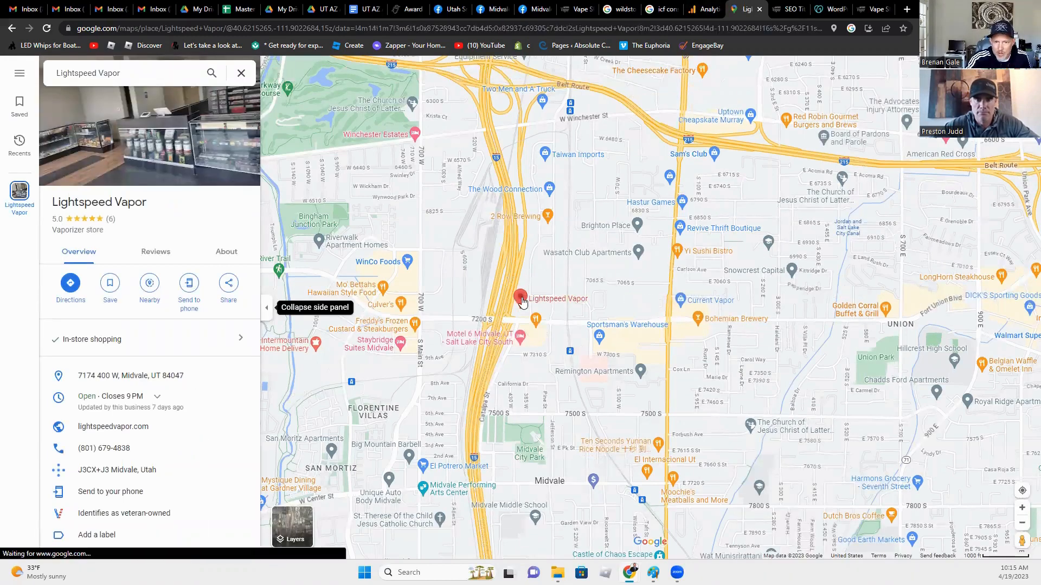
right_click(522, 300)
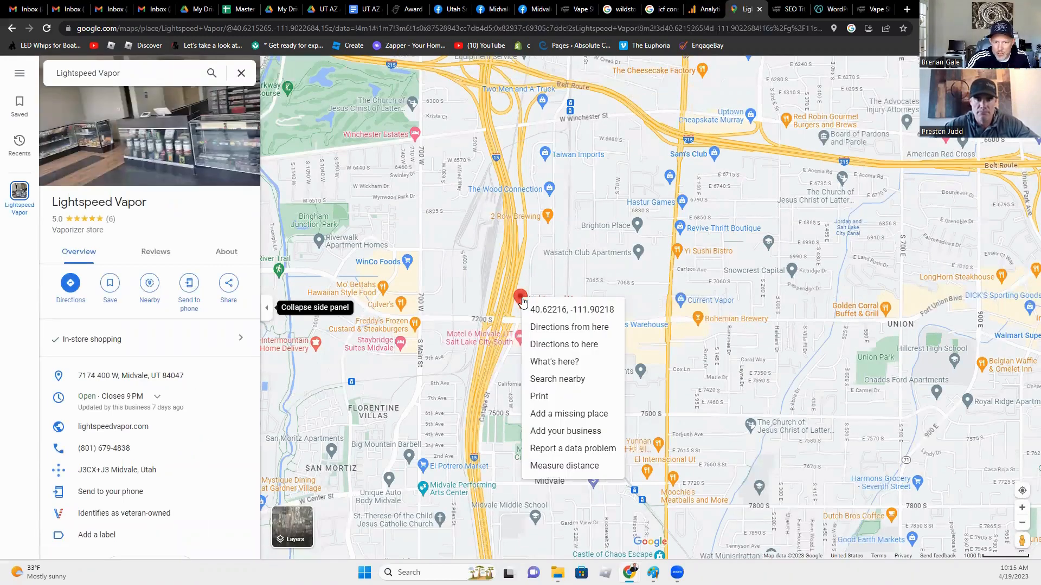
click(573, 312)
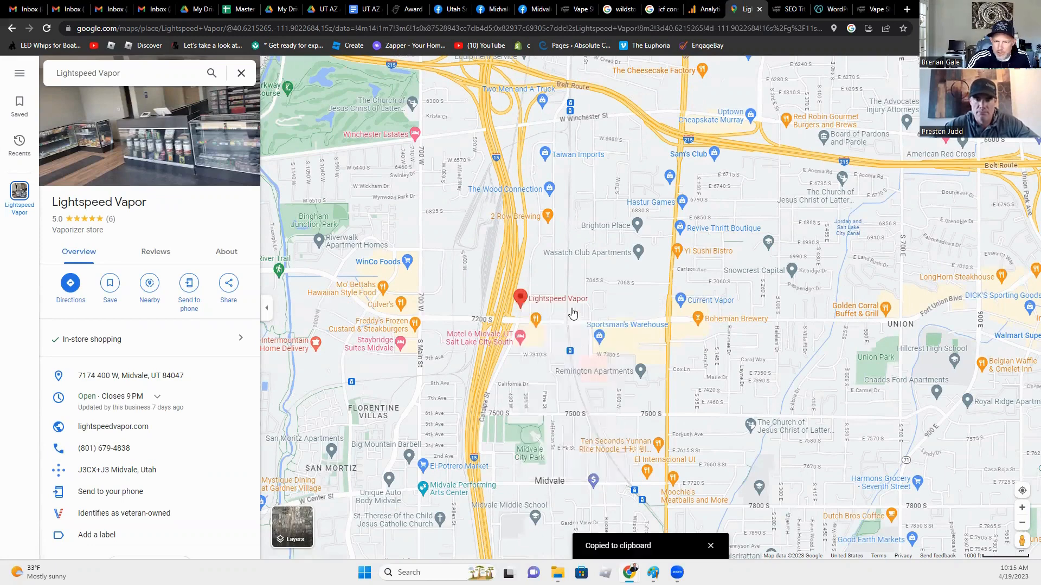
click(704, 9)
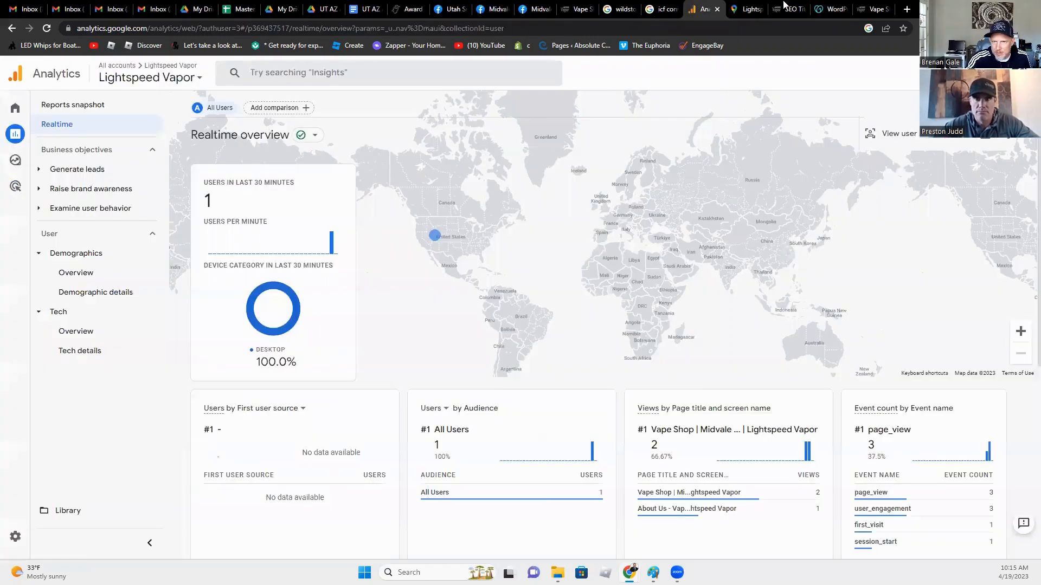
Step: Replace the Geo Coordinates with the copied map location and save the Local SEO settings
click(790, 9)
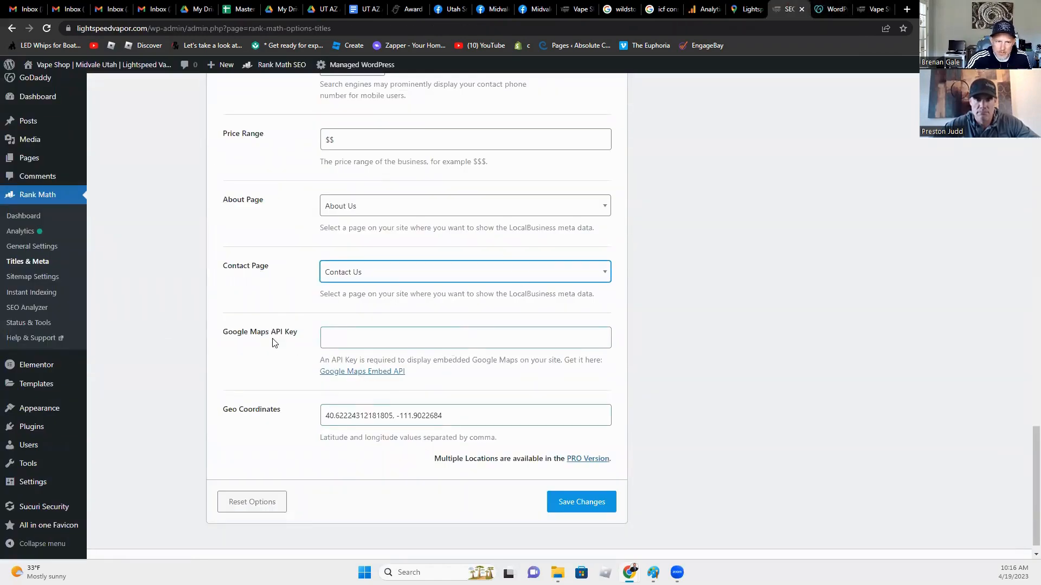
triple_click(354, 415)
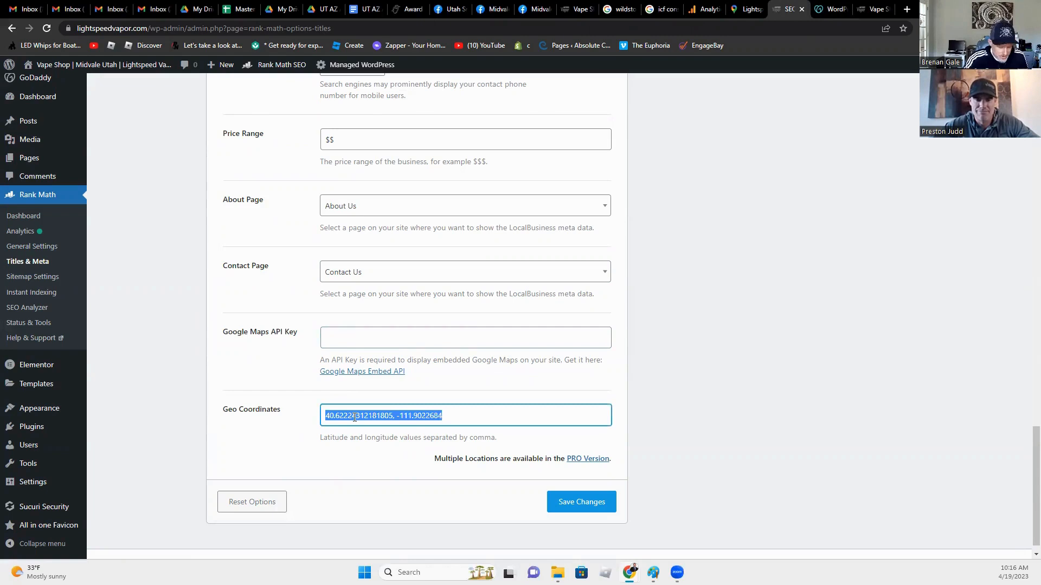
key(ctrl+v)
click(385, 531)
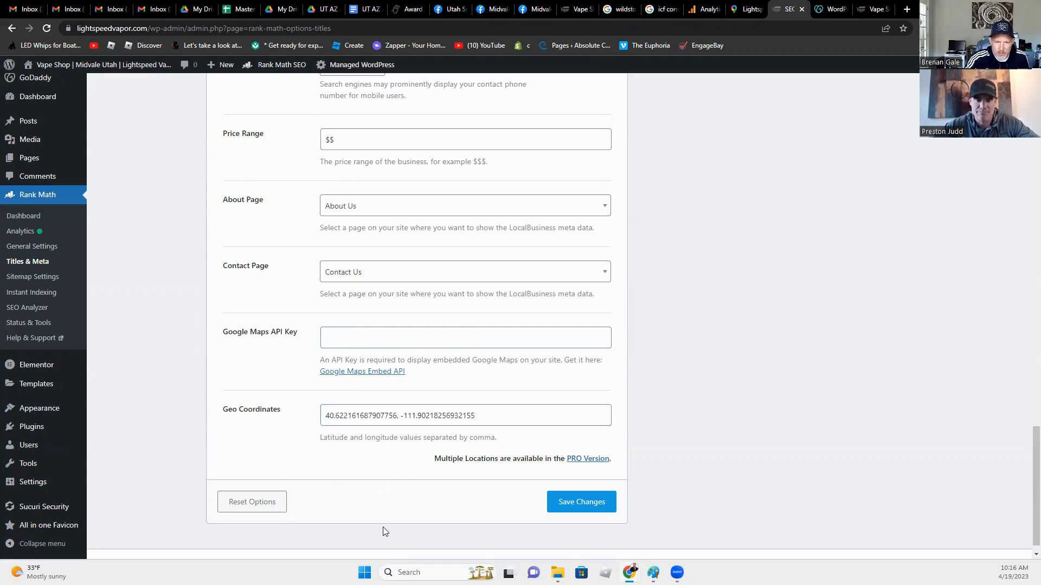
scroll(385, 530, up, 1)
scroll(384, 530, down, 2)
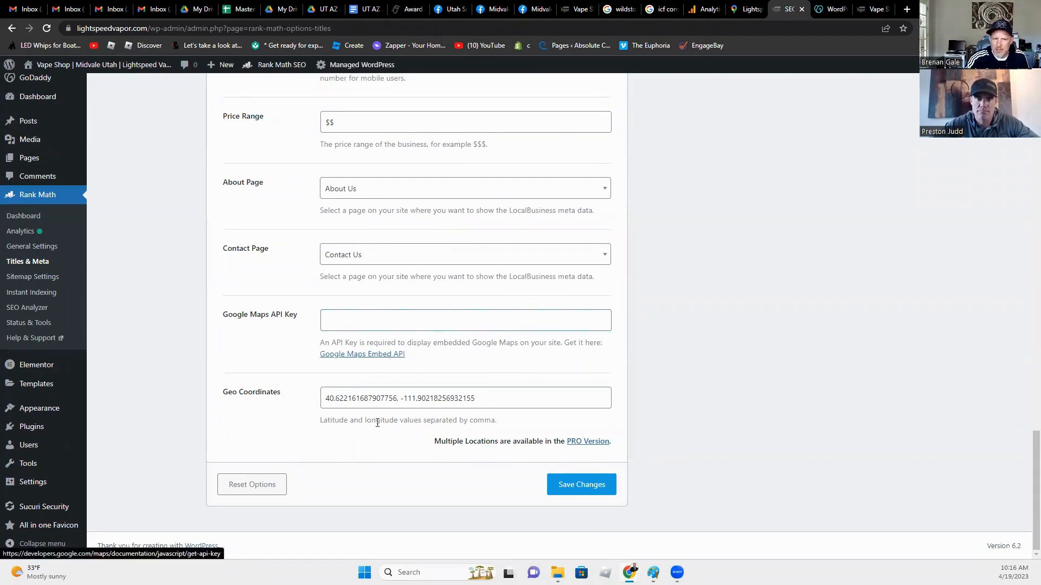
click(580, 486)
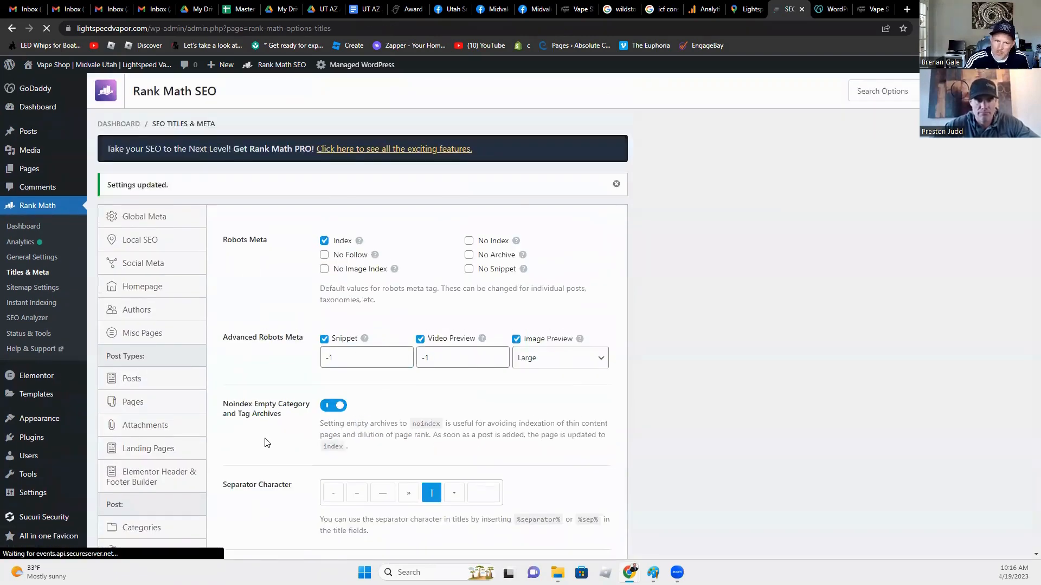
Step: Open the Social Meta settings and start on the Facebook Page URL field
scroll(266, 439, down, 7)
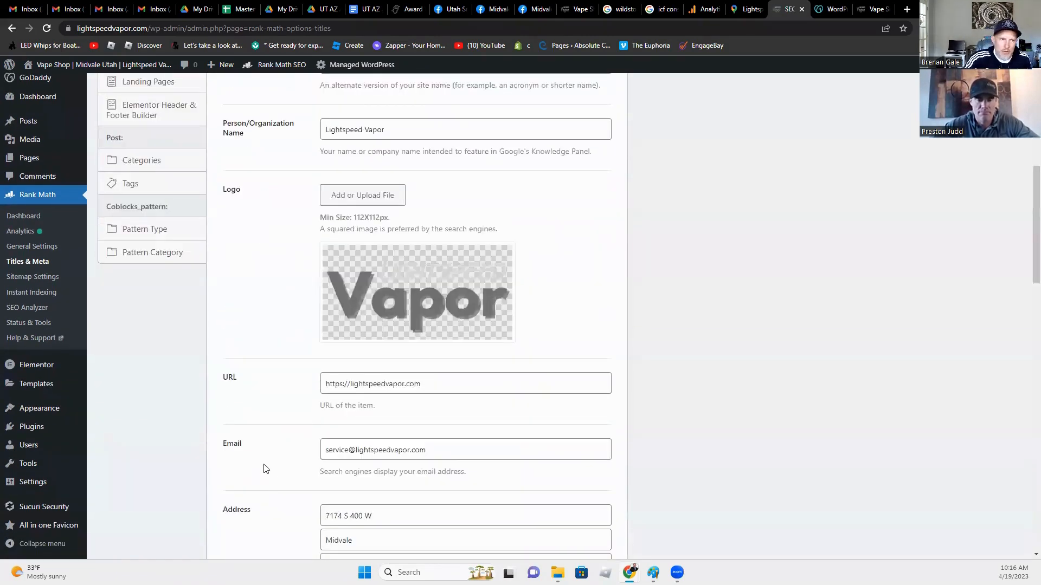
scroll(255, 440, up, 5)
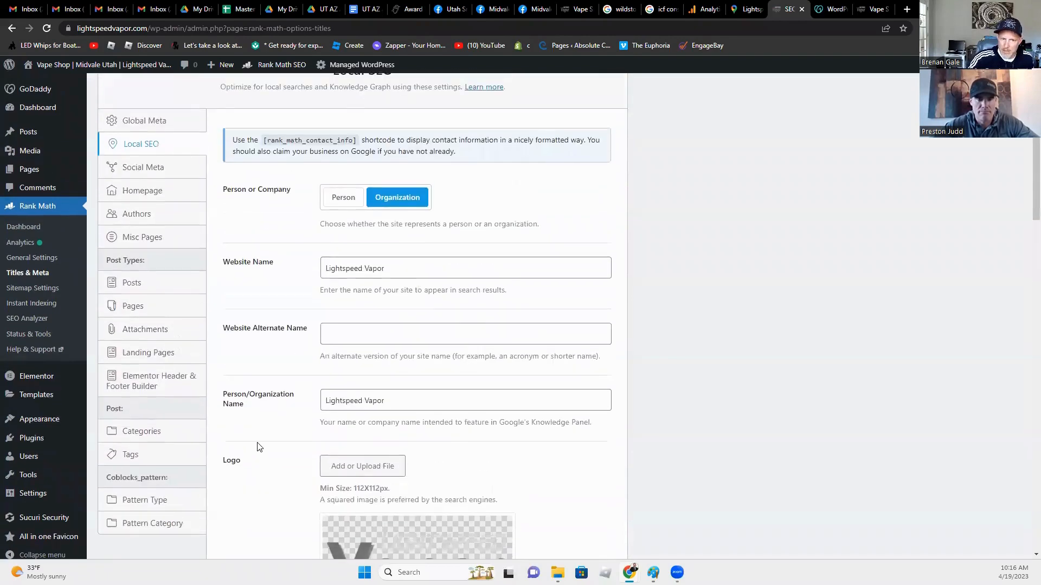
scroll(237, 446, up, 3)
scroll(237, 446, down, 10)
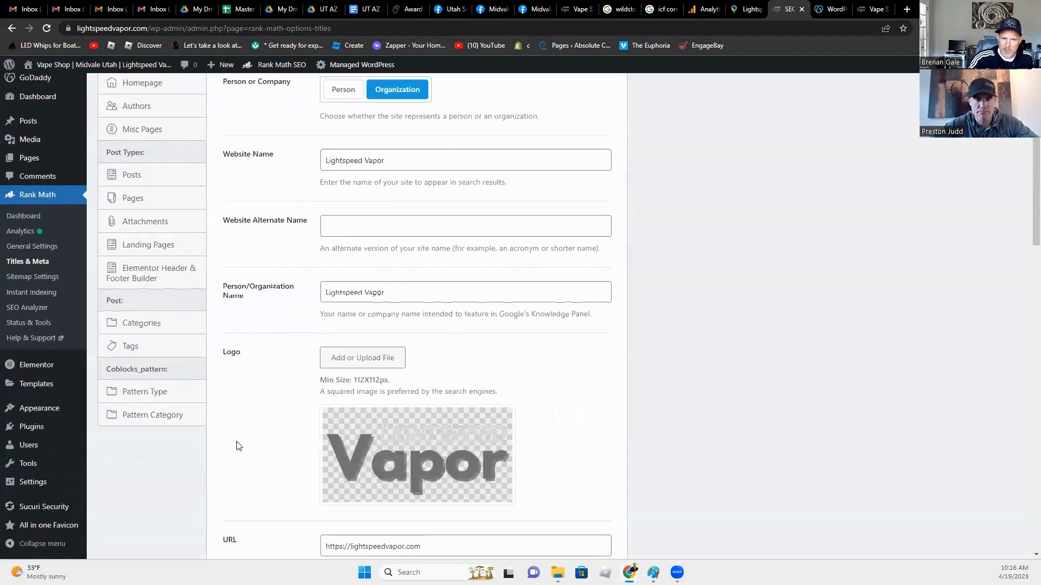
scroll(236, 446, up, 6)
scroll(237, 446, up, 2)
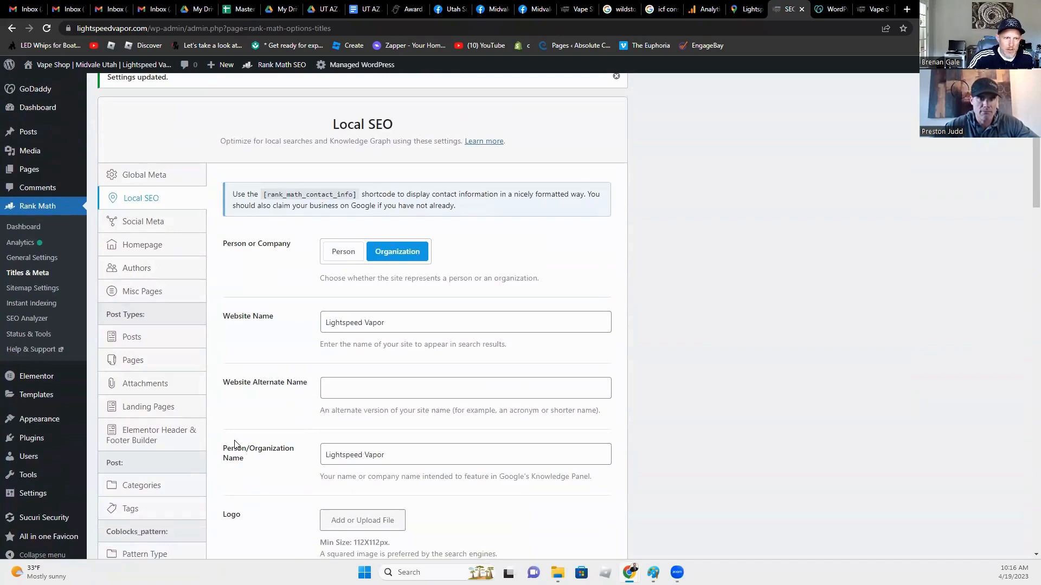
click(156, 220)
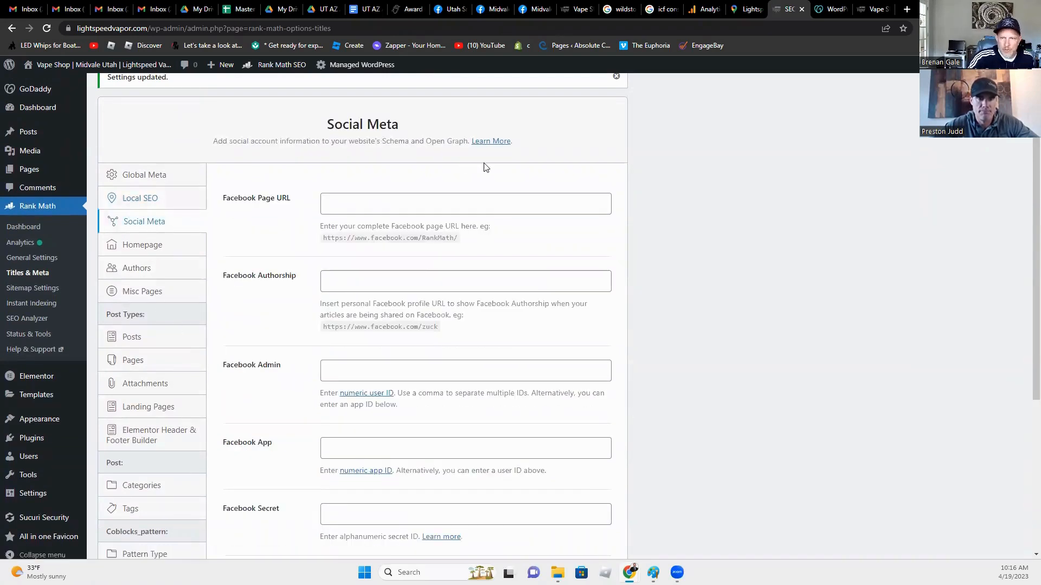
click(469, 203)
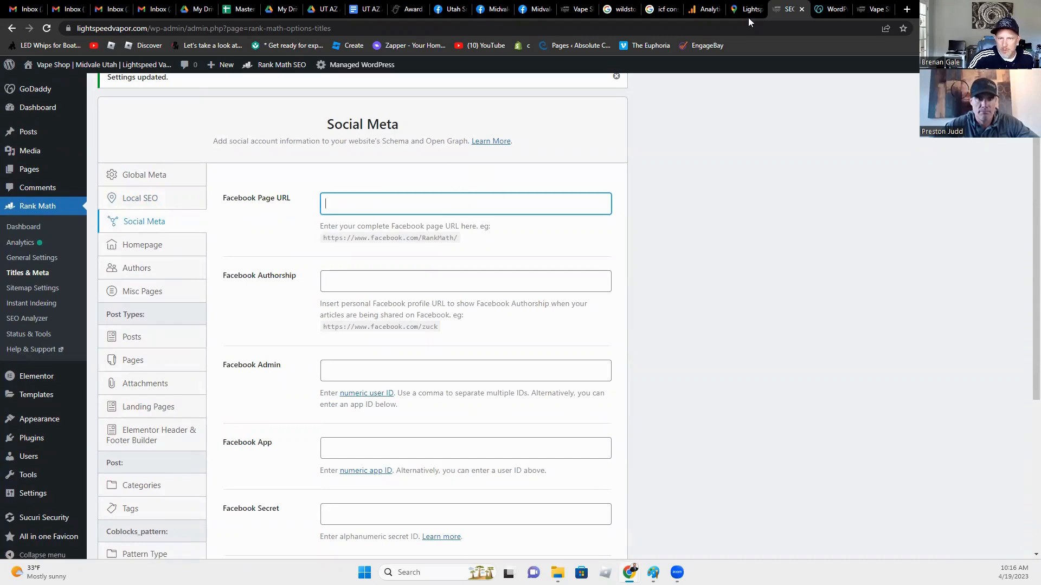
click(534, 9)
Step: Search Facebook for 'lightspeed' and open the Lightspeed Vapor business page
click(487, 10)
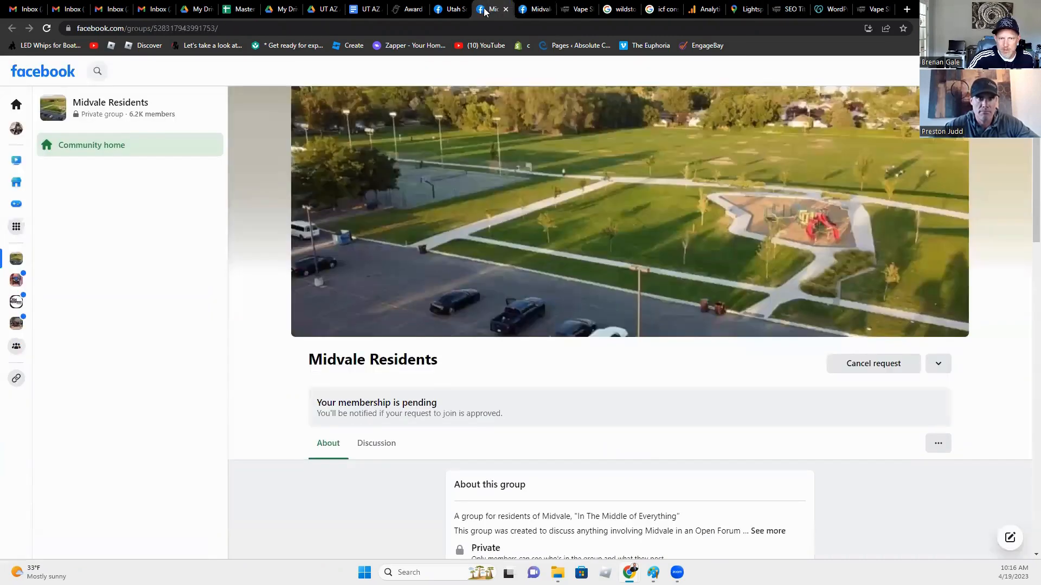
click(448, 11)
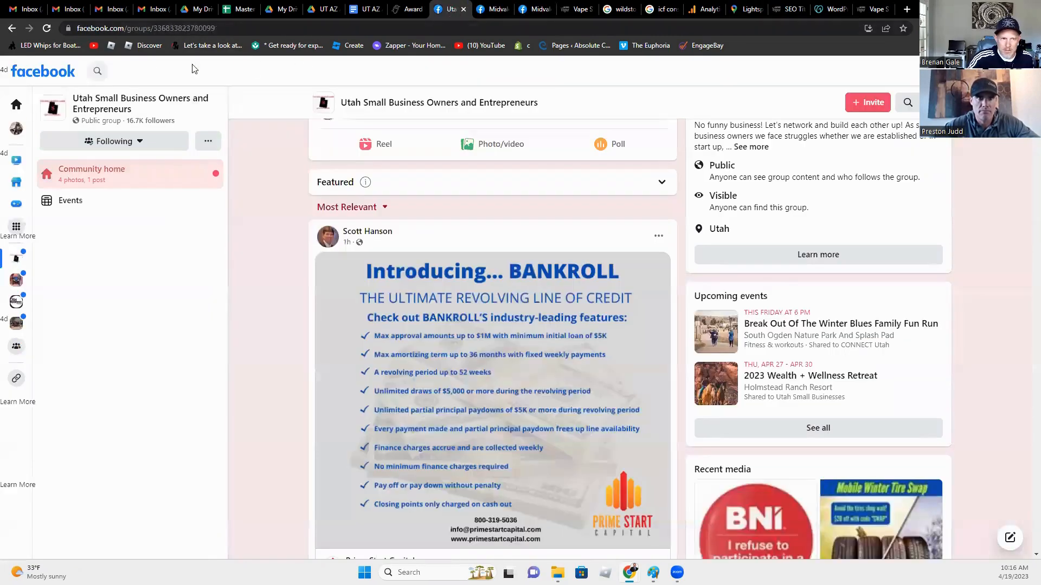
click(101, 72)
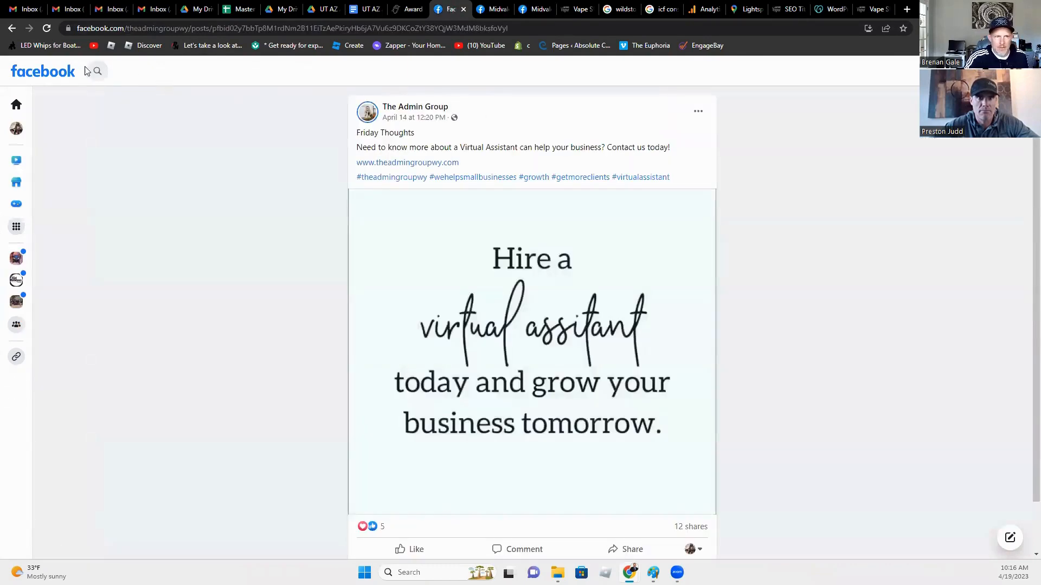
click(97, 75)
text(lightspeed)
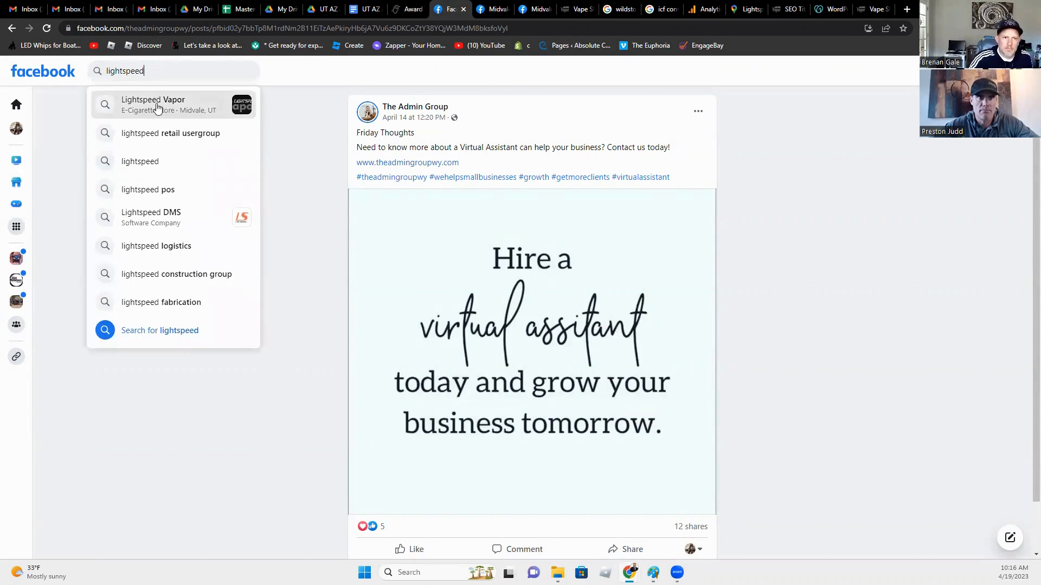
click(154, 104)
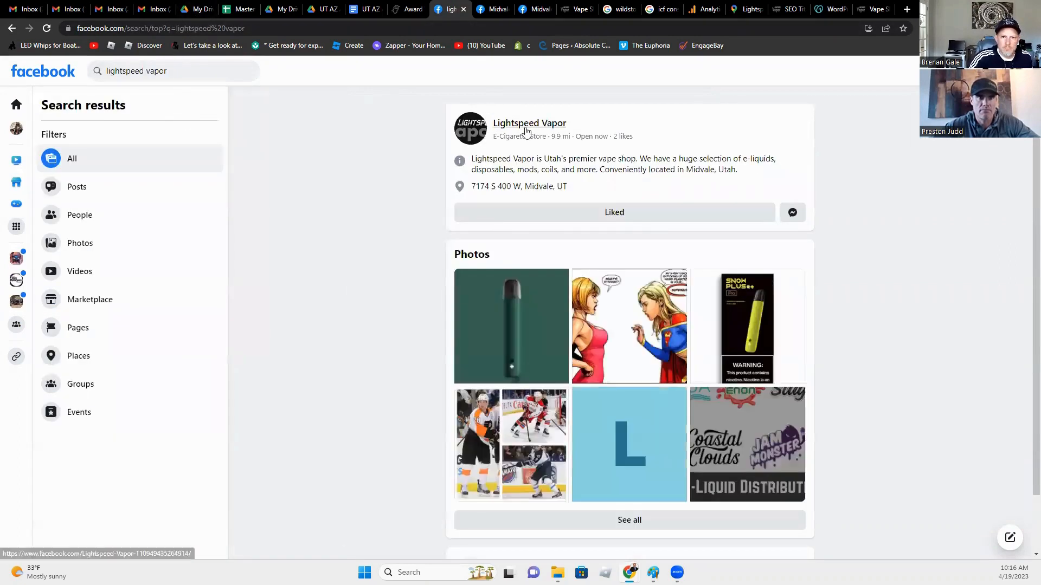
click(514, 126)
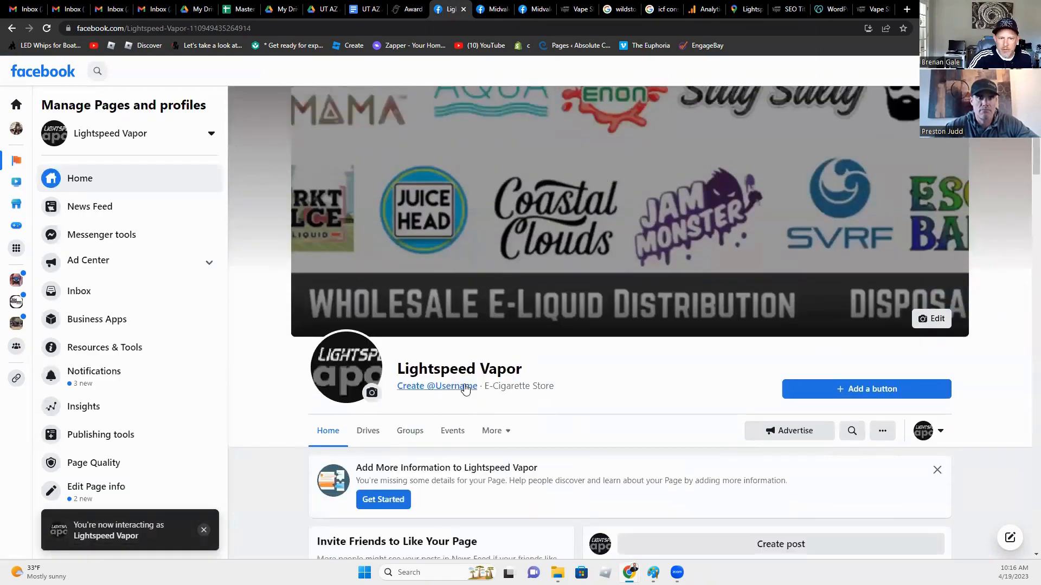
Step: Create the page username 'LightspeedVapor' for the Lightspeed Vapor page
click(466, 386)
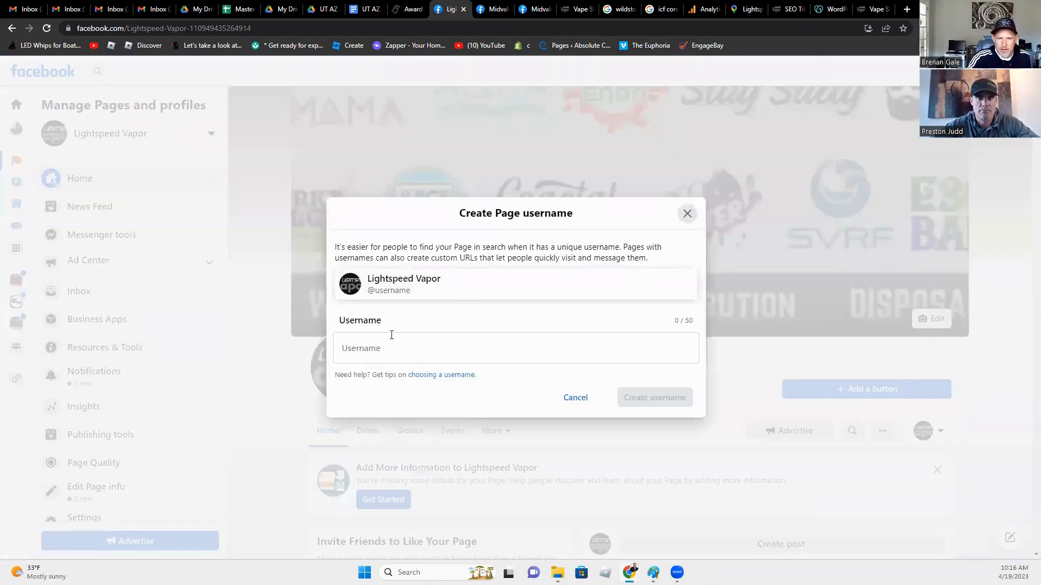
click(380, 351)
text(Lig)
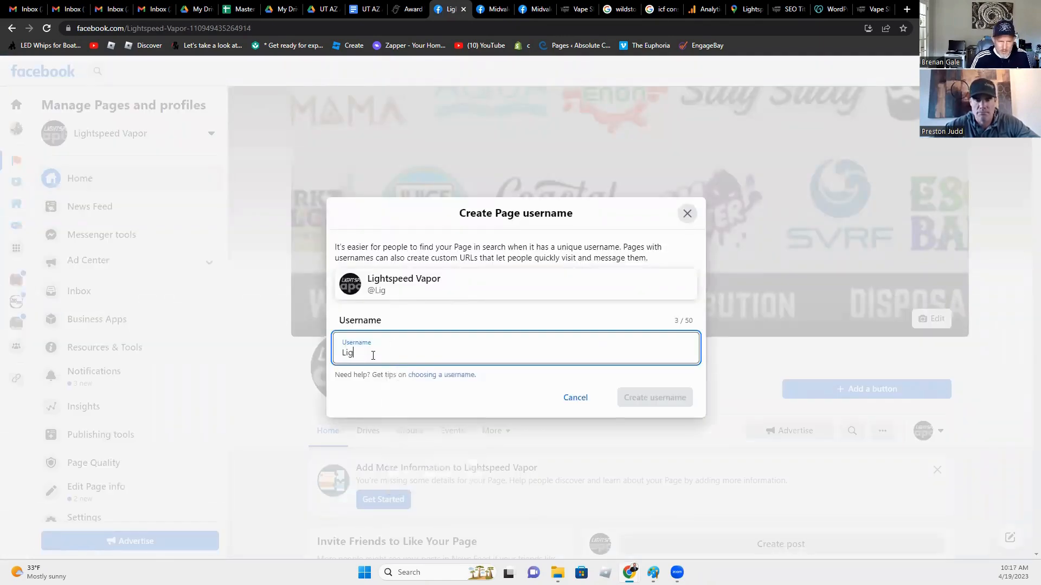
text(htspeedVapor)
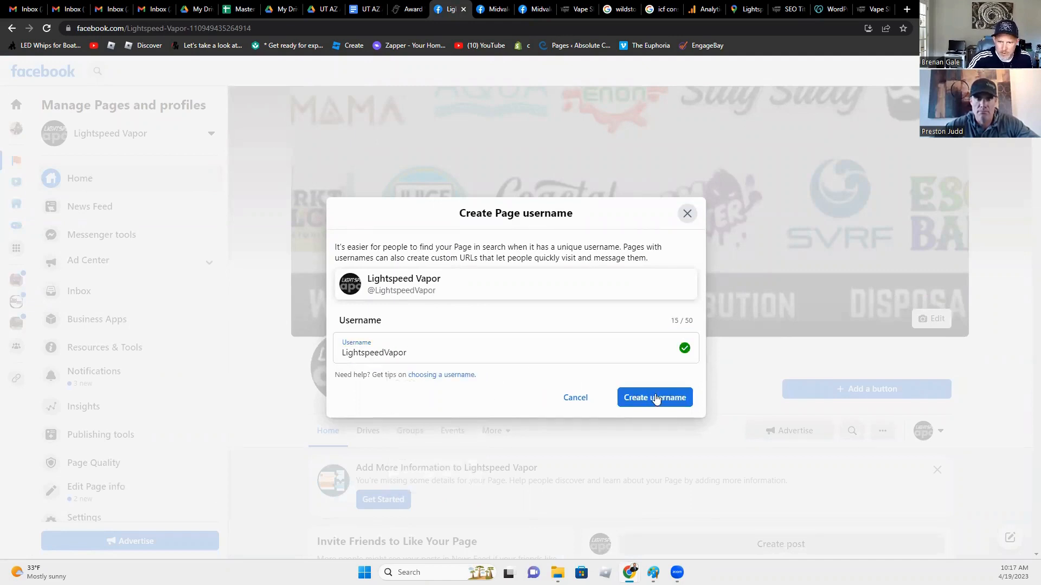
click(653, 399)
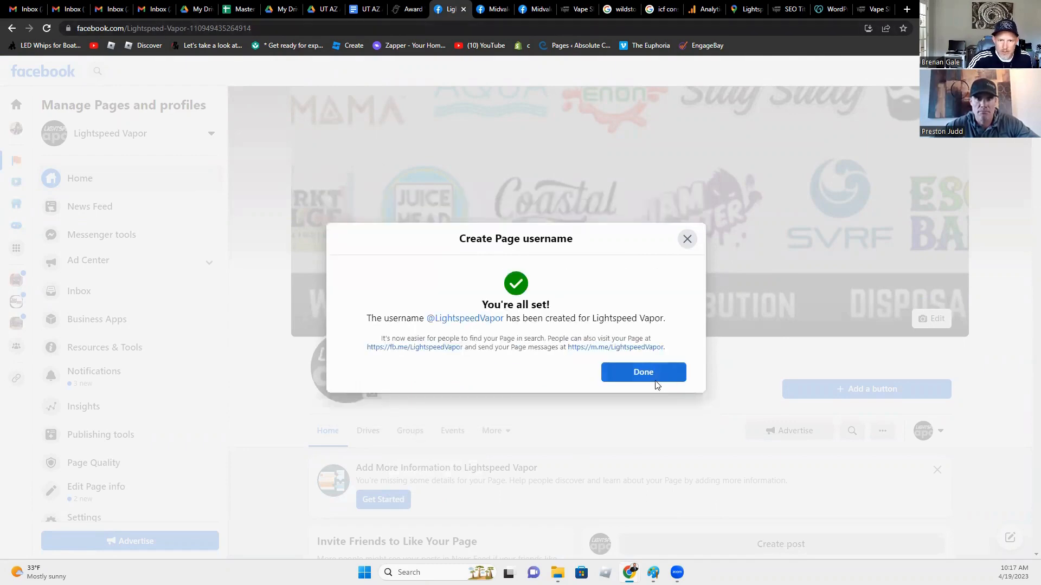
click(655, 372)
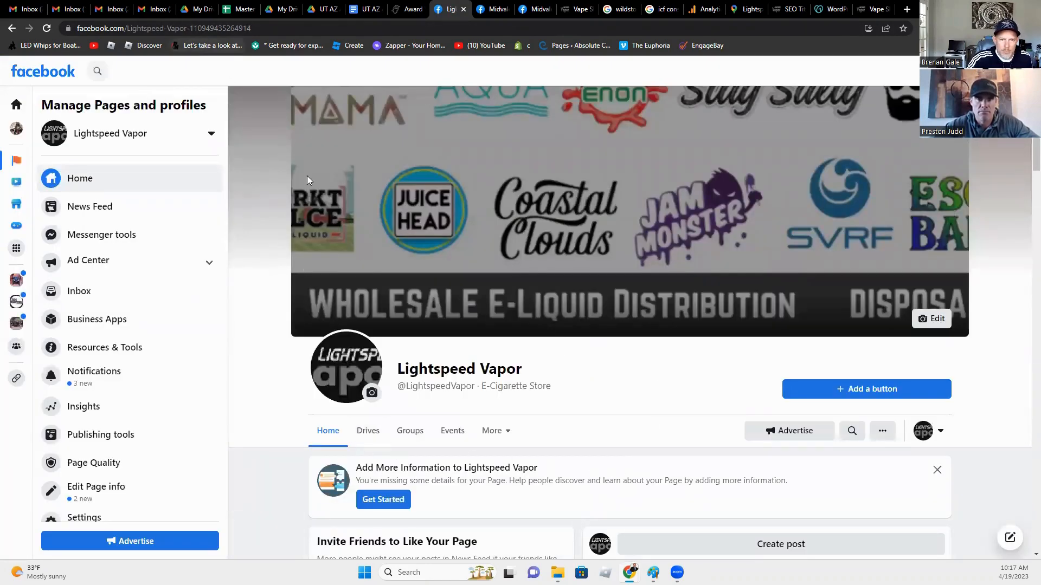
Step: Return to the top of the Lightspeed Vapor page and copy its facebook.com/LightspeedVapor/ address
scroll(425, 355, down, 5)
scroll(433, 363, down, 5)
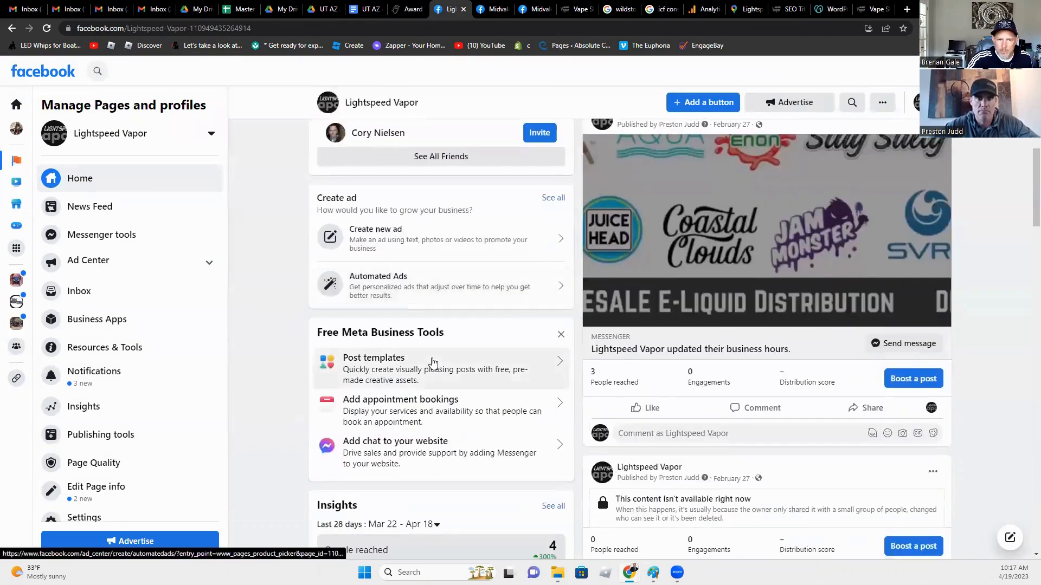
scroll(415, 368, down, 5)
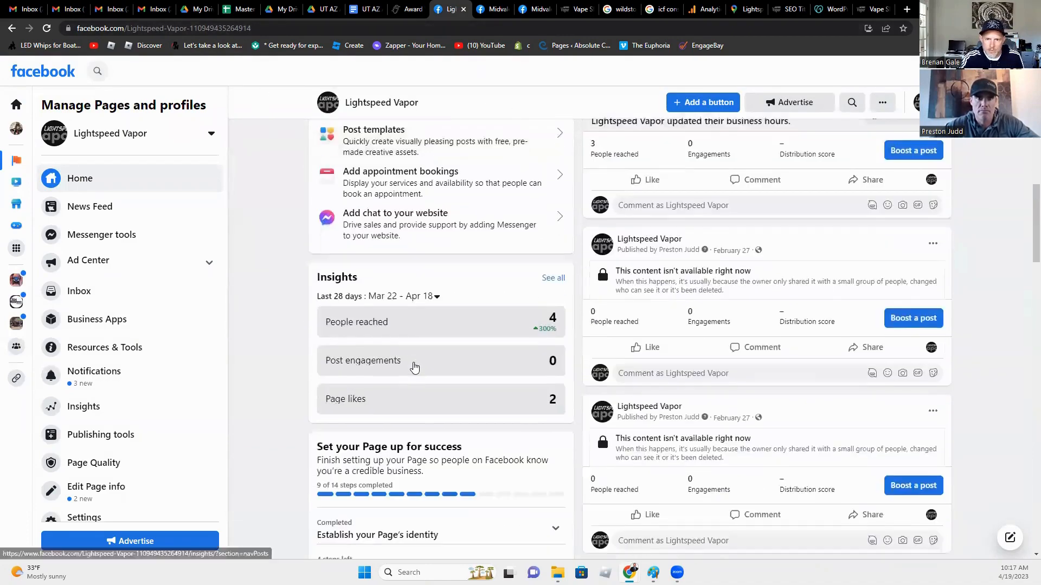
scroll(415, 367, down, 5)
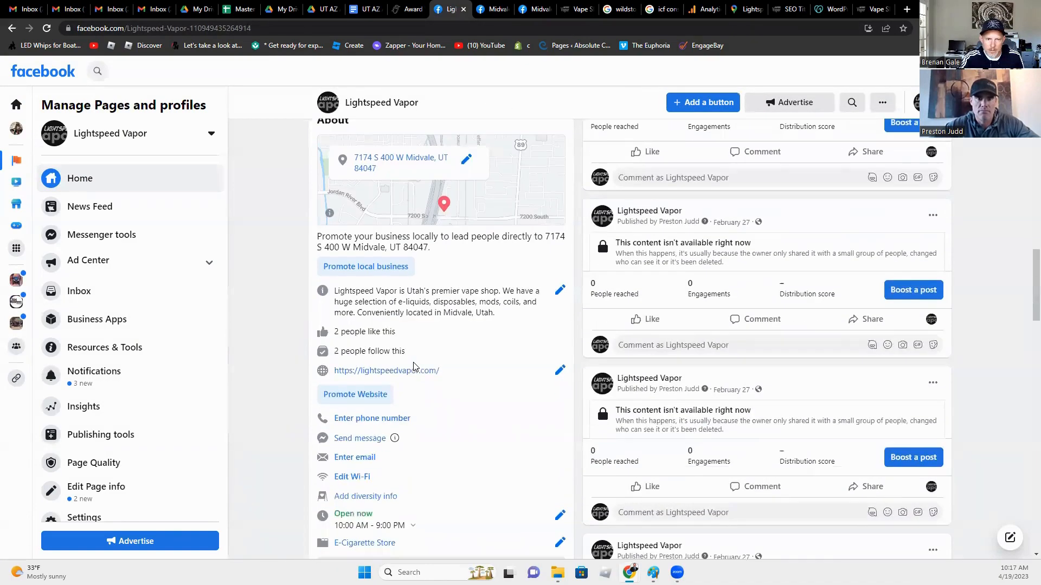
scroll(415, 367, down, 8)
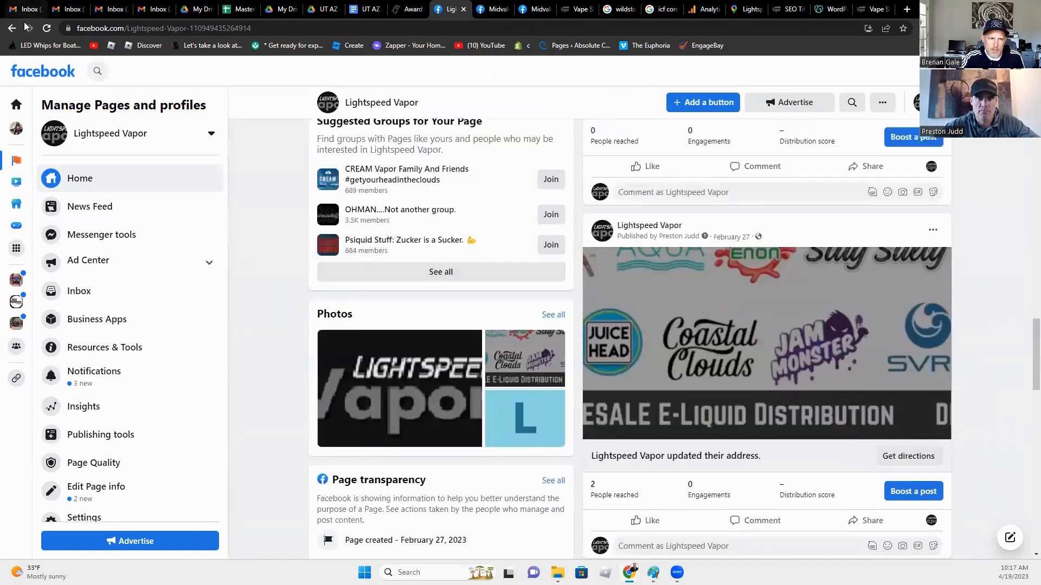
click(116, 180)
click(164, 29)
key(ctrl+c)
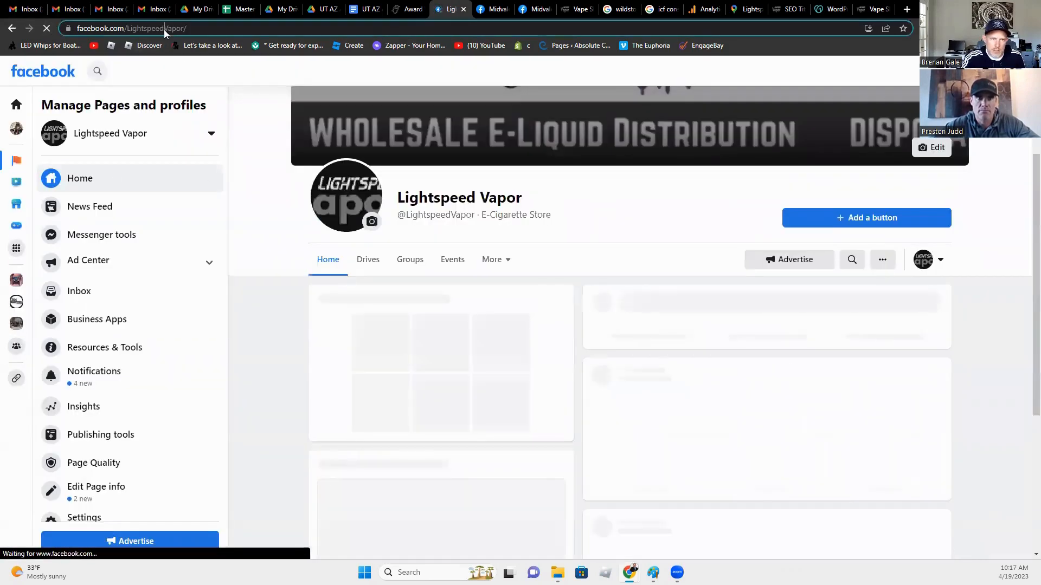
click(872, 10)
click(832, 9)
click(790, 10)
click(380, 211)
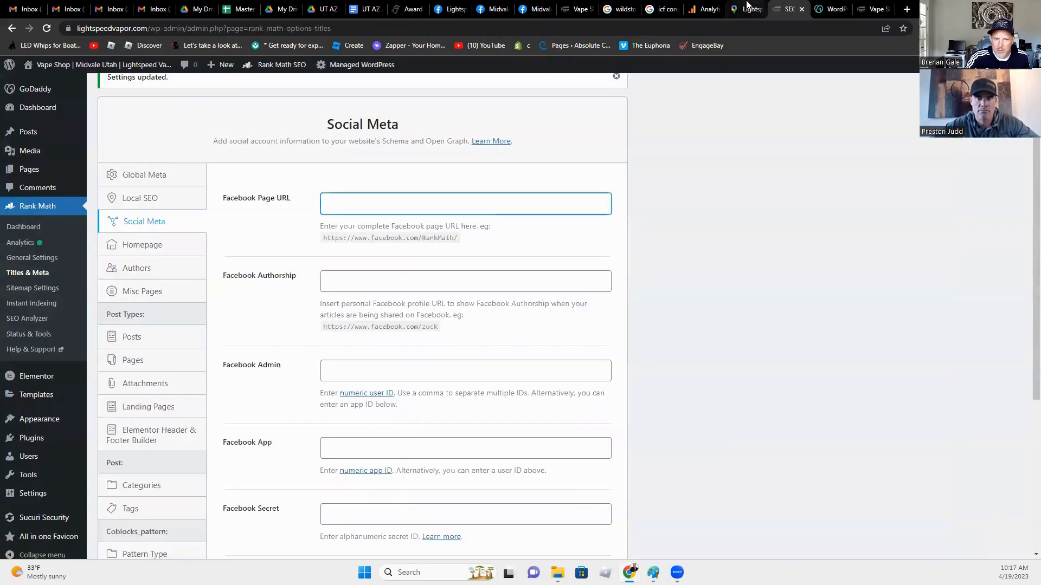
key(ctrl+v)
click(318, 395)
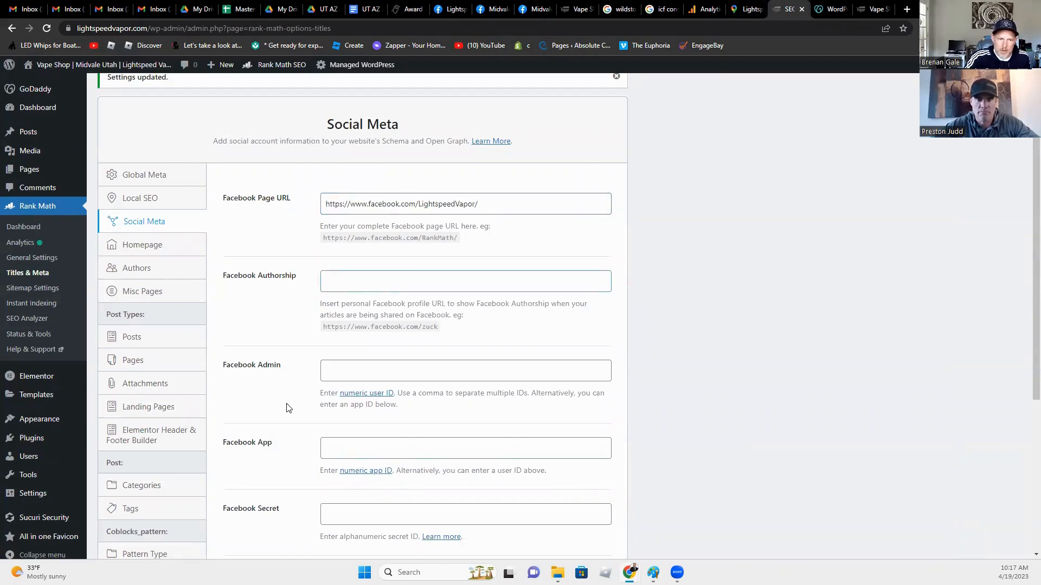
scroll(282, 437, down, 2)
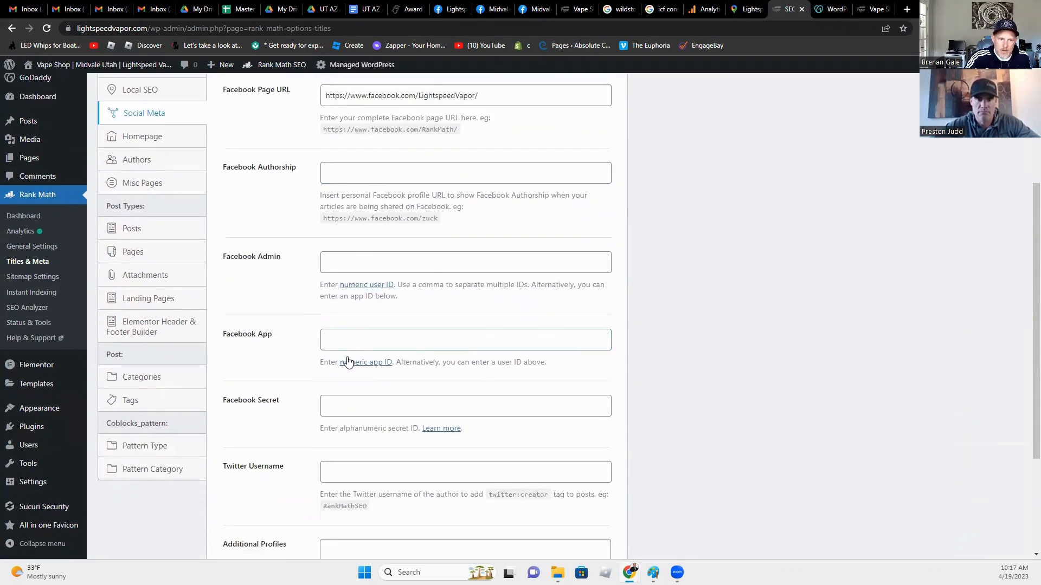
scroll(336, 304, down, 2)
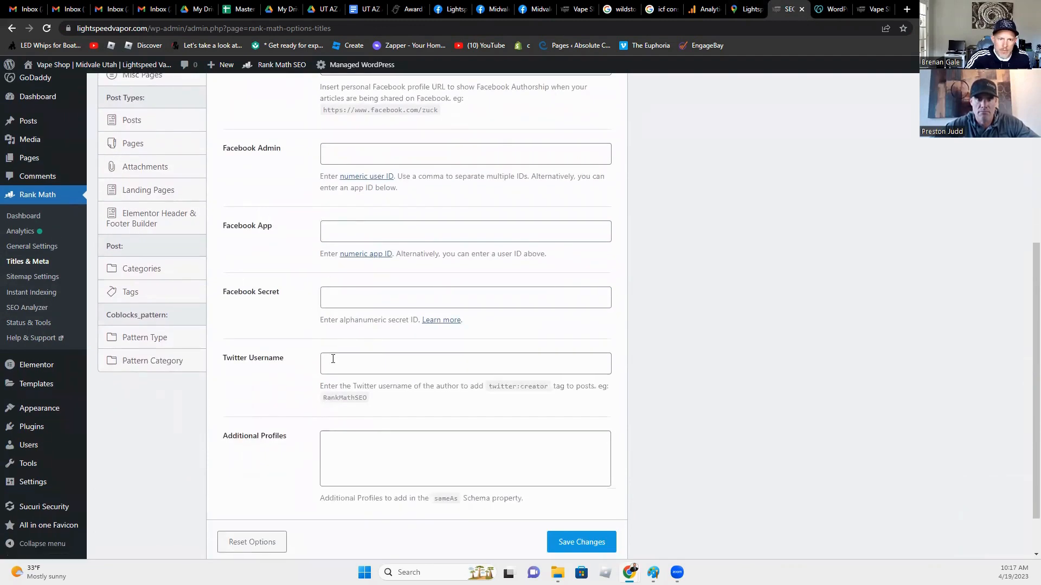
Step: Save the Social Meta settings and display the Homepage settings
click(333, 359)
scroll(334, 373, down, 1)
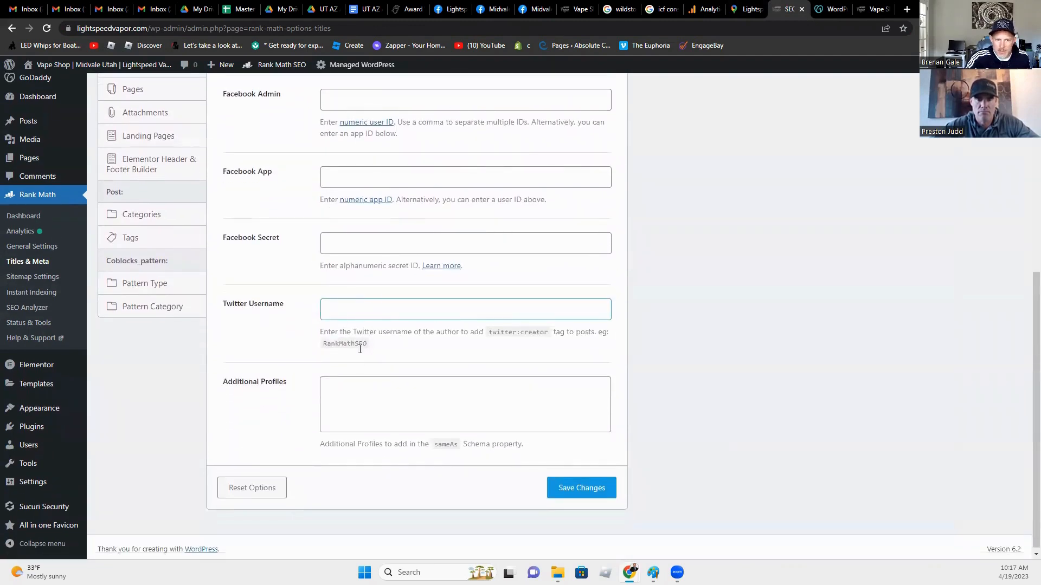
scroll(373, 477, up, 5)
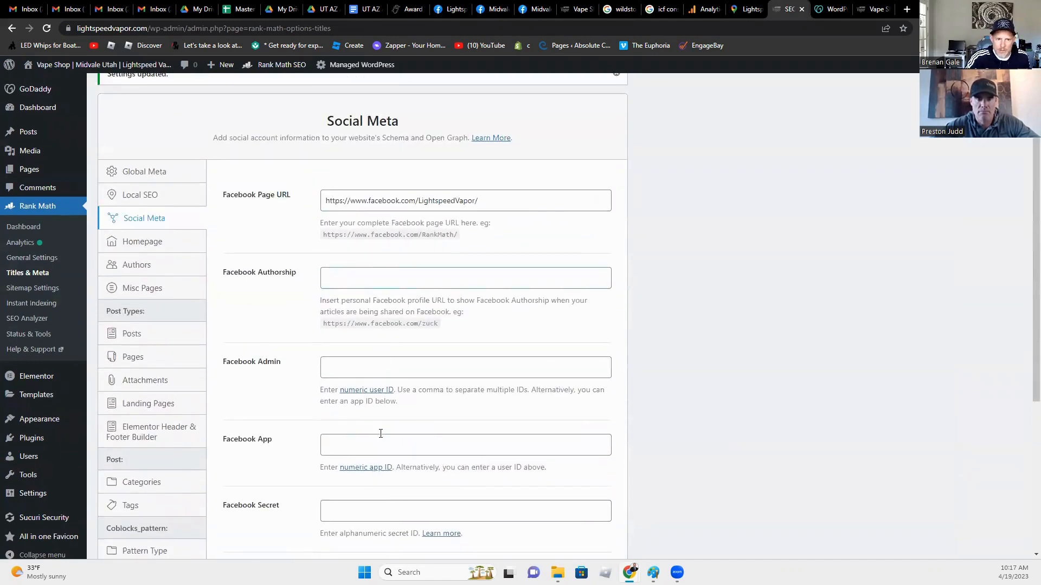
scroll(380, 442, down, 1)
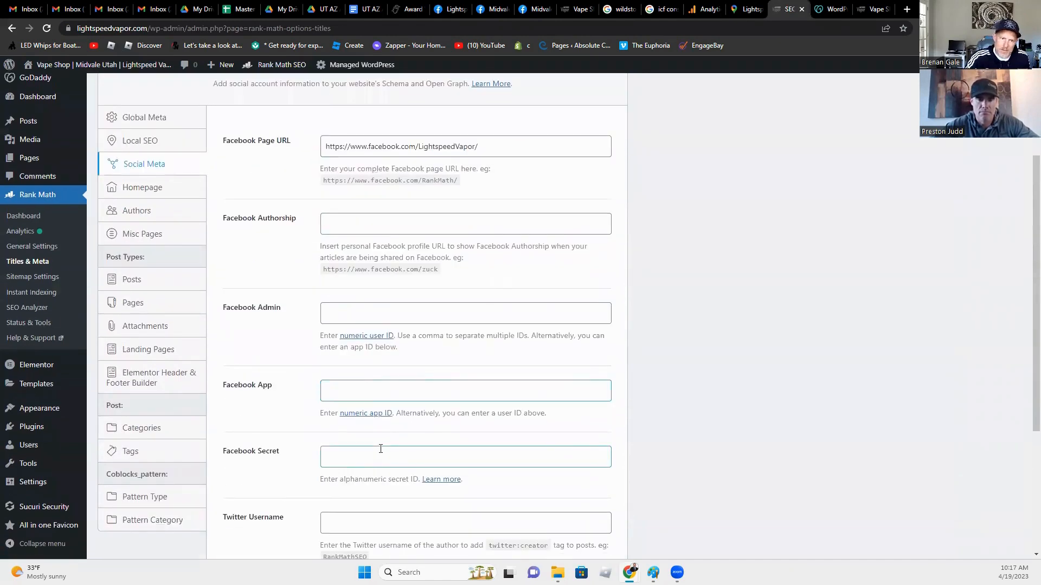
scroll(380, 449, down, 1)
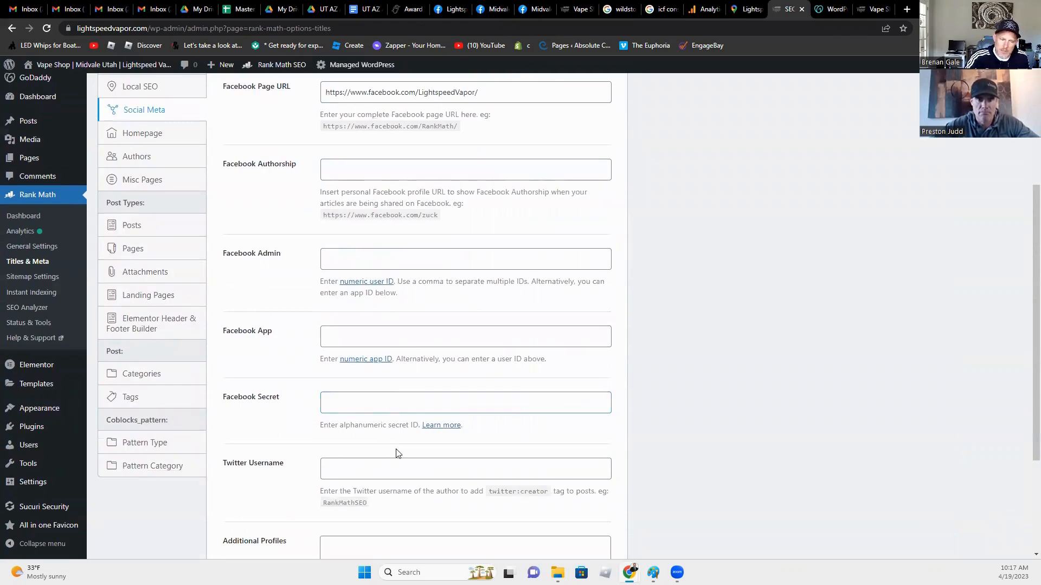
scroll(398, 454, down, 3)
click(567, 479)
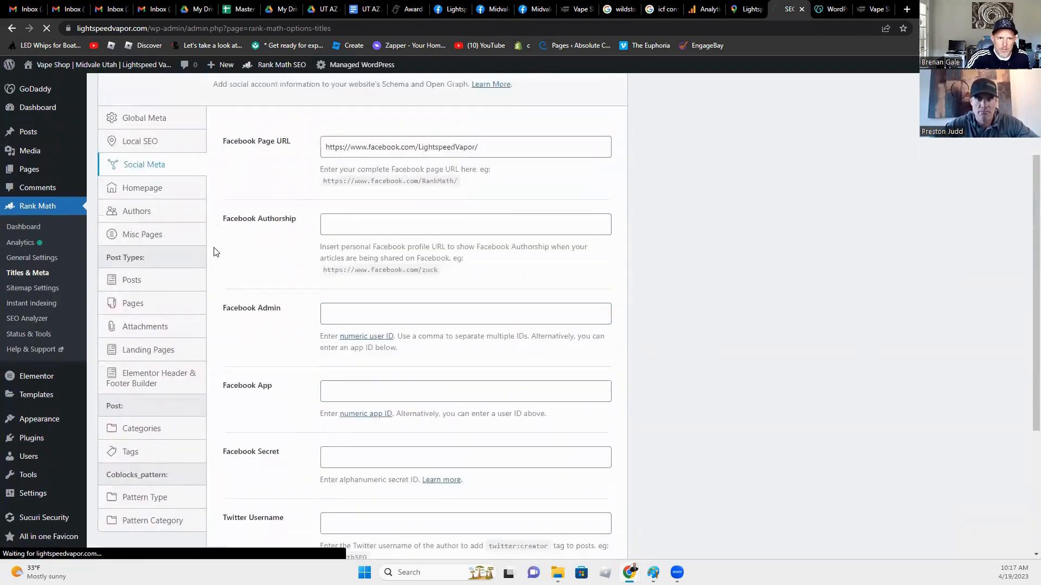
click(151, 355)
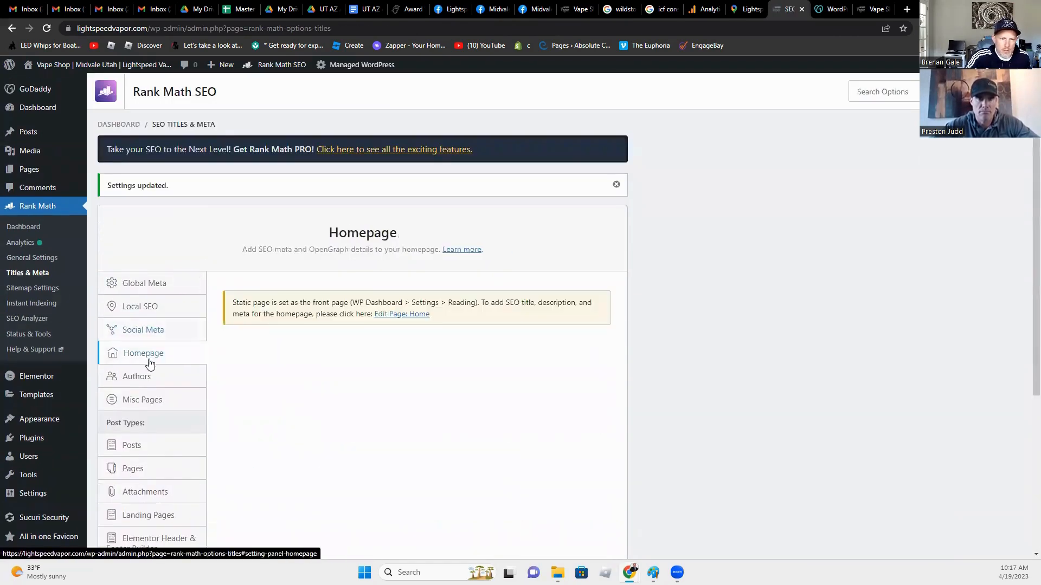
scroll(180, 357, down, 2)
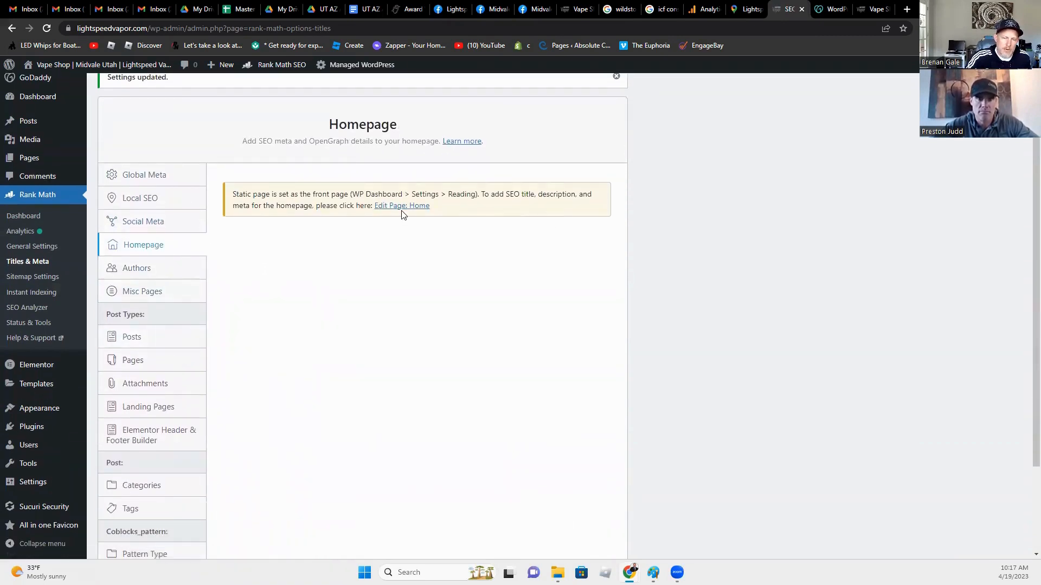
Step: Open All Pages in a new tab and edit the Home — Front Page
mouse_move(31, 163)
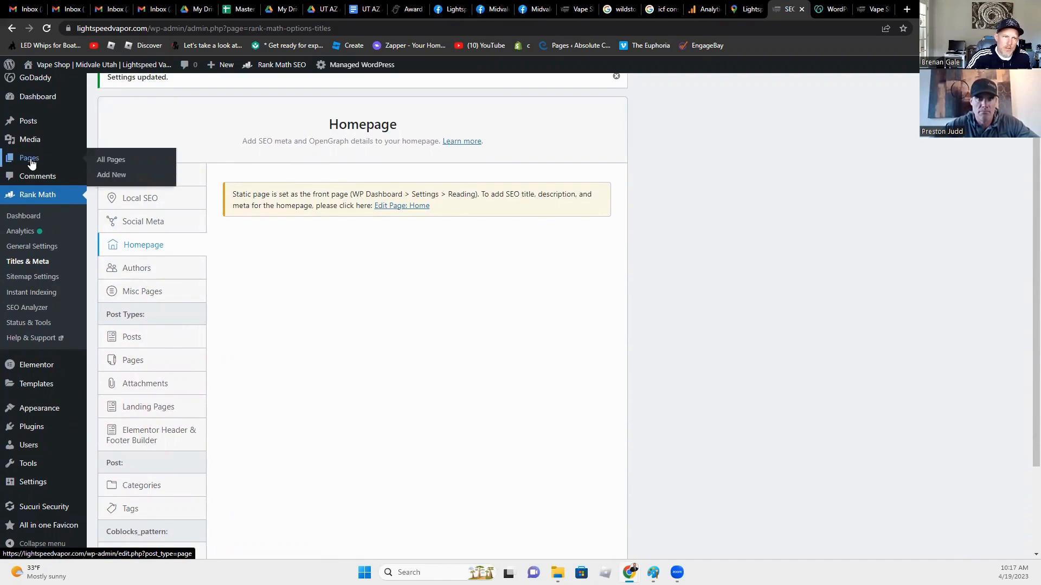
right_click(106, 159)
click(117, 165)
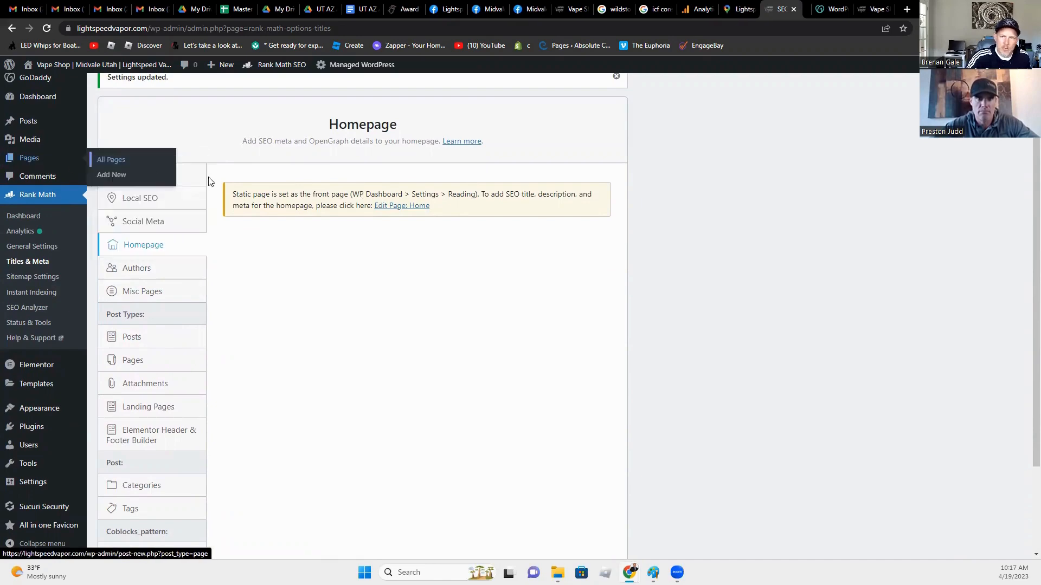
key(ctrl+Tab)
scroll(189, 419, down, 4)
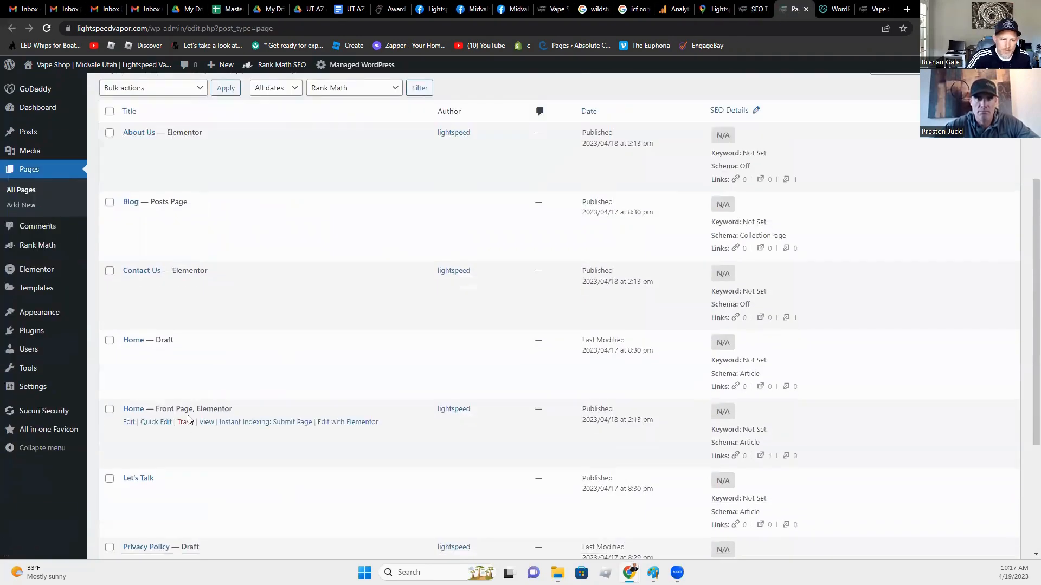
click(133, 341)
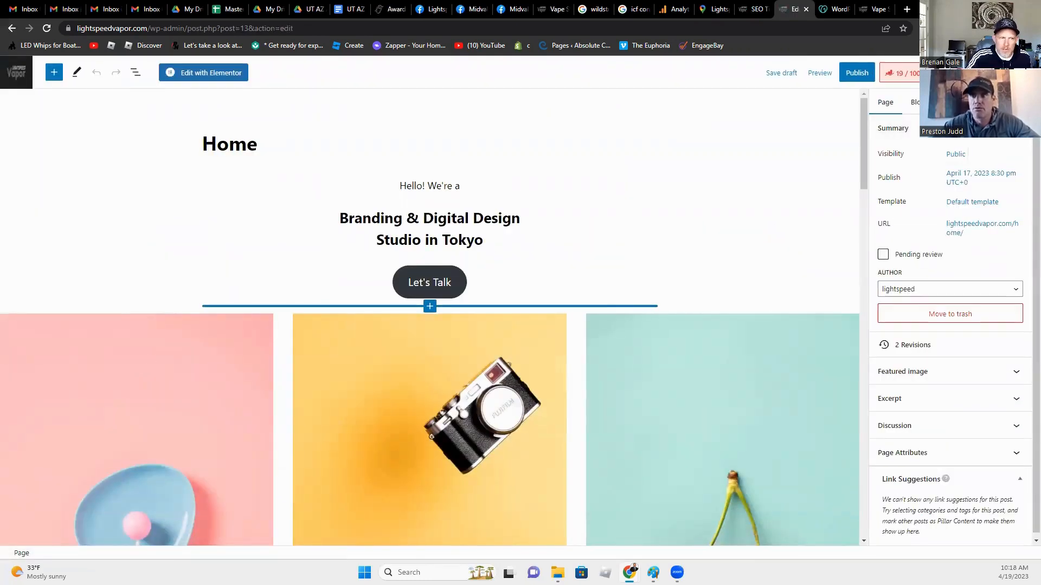
click(12, 28)
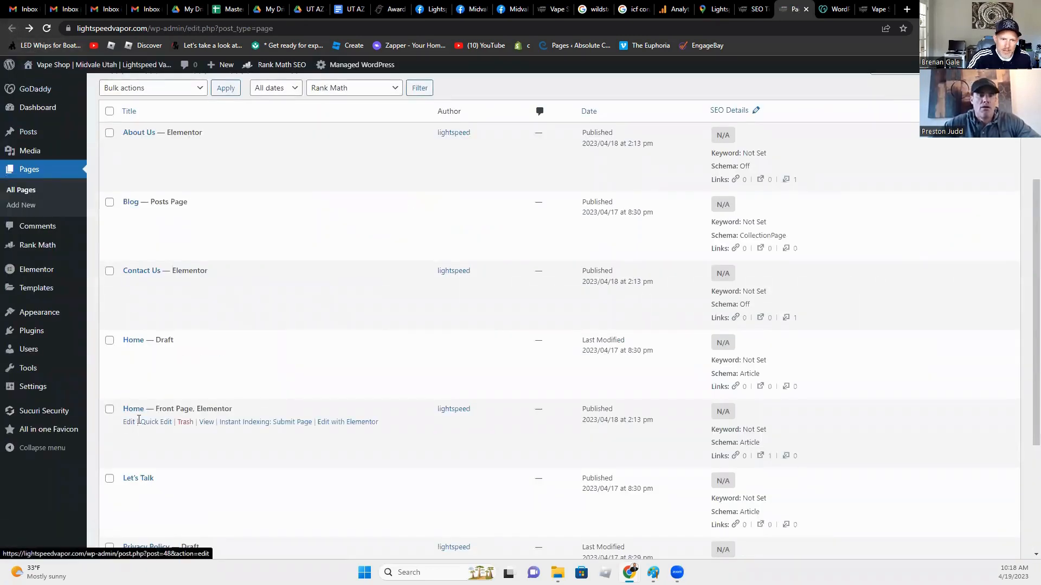
click(128, 423)
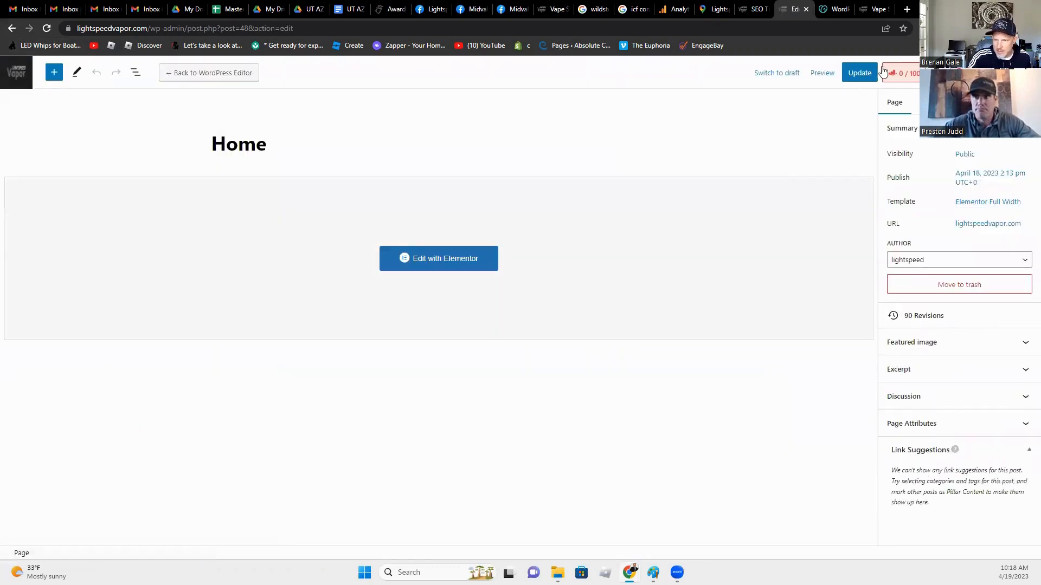
Step: Set 'Vape Shop' as the Home page's Rank Math focus keyword
click(901, 73)
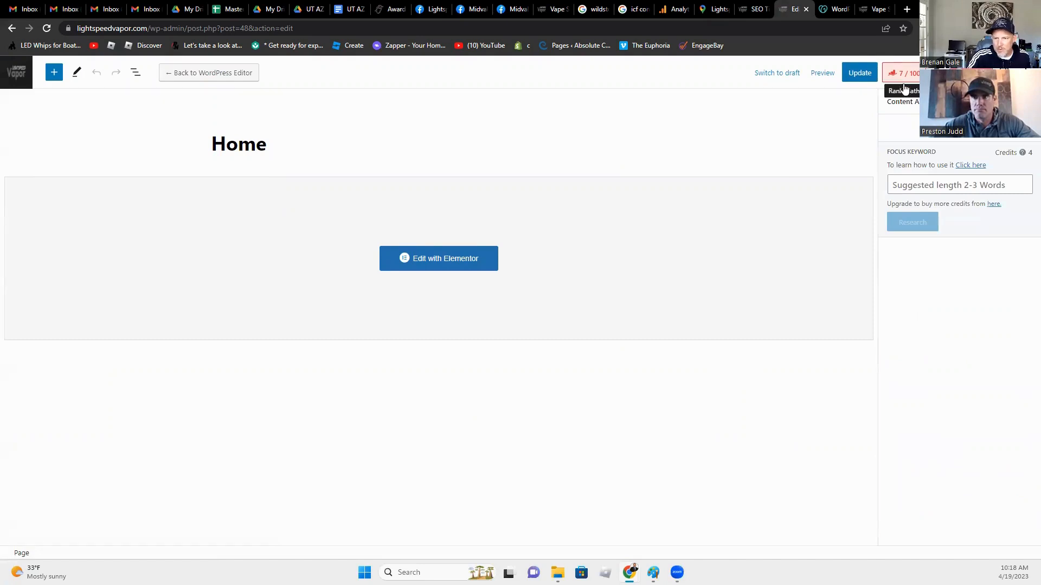
click(919, 188)
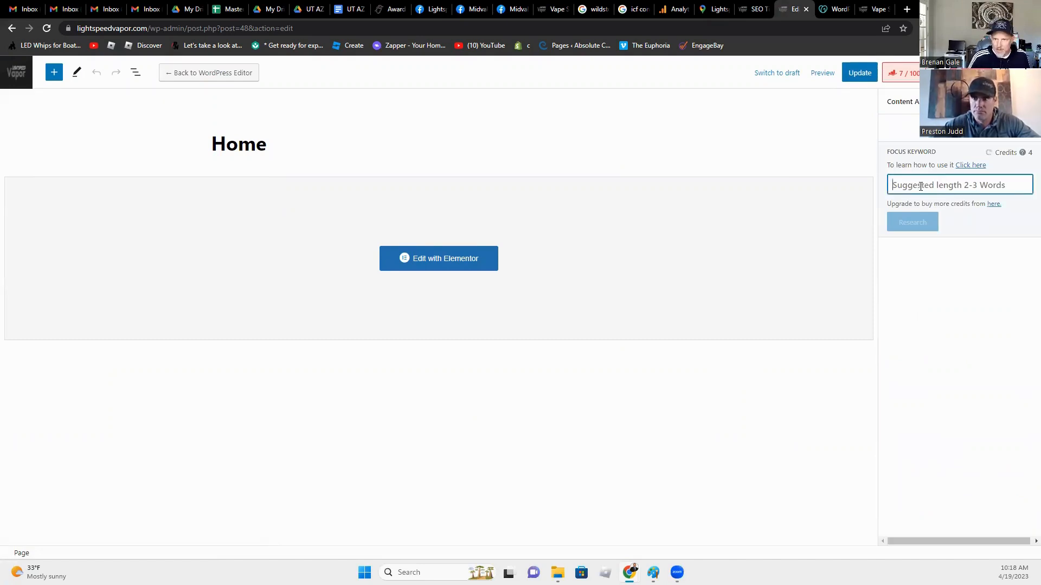
text(Vape Shop)
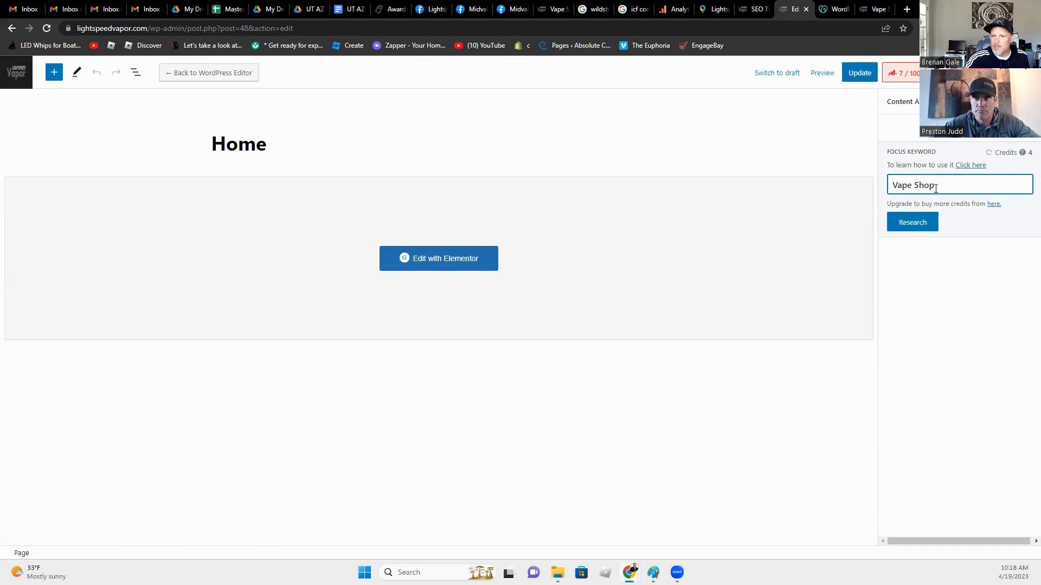
click(937, 226)
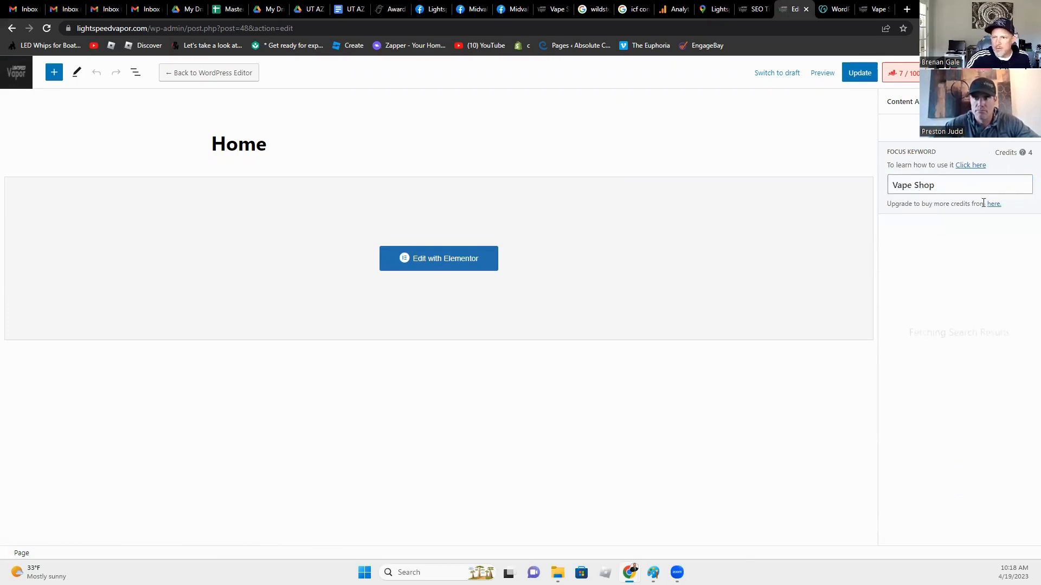
click(902, 72)
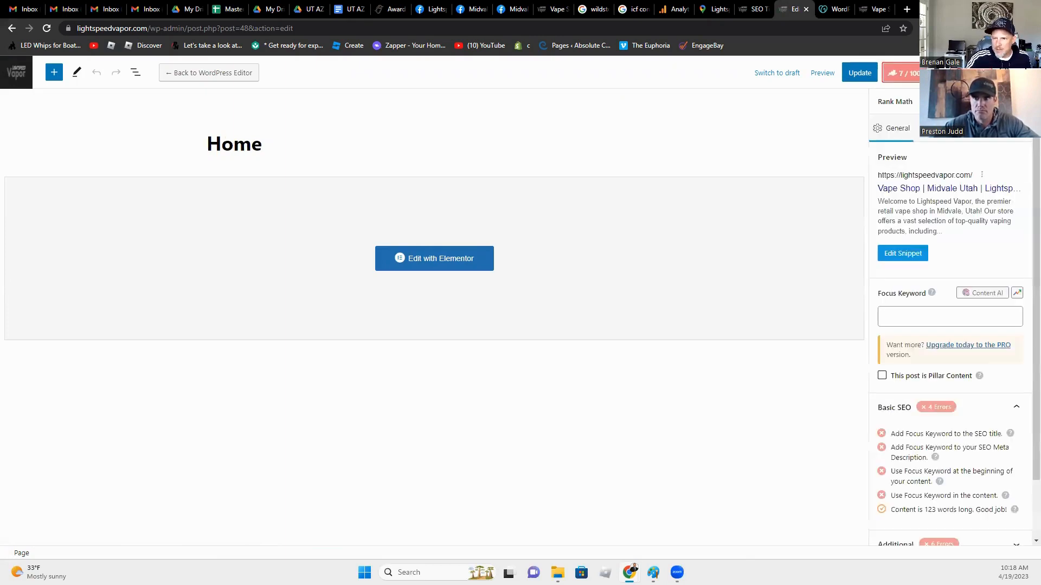
click(911, 314)
text(Va)
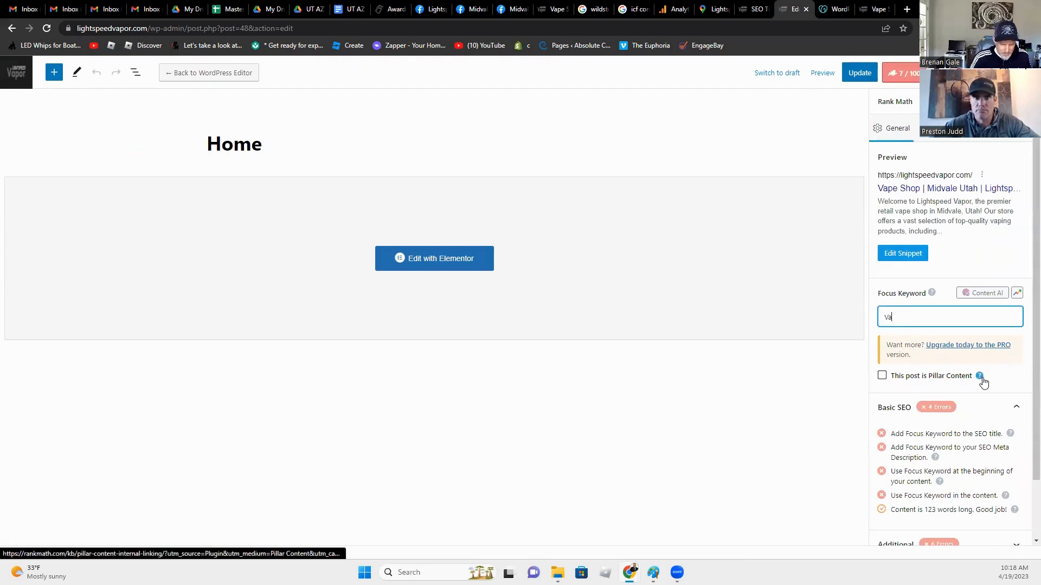
text(pe Shop)
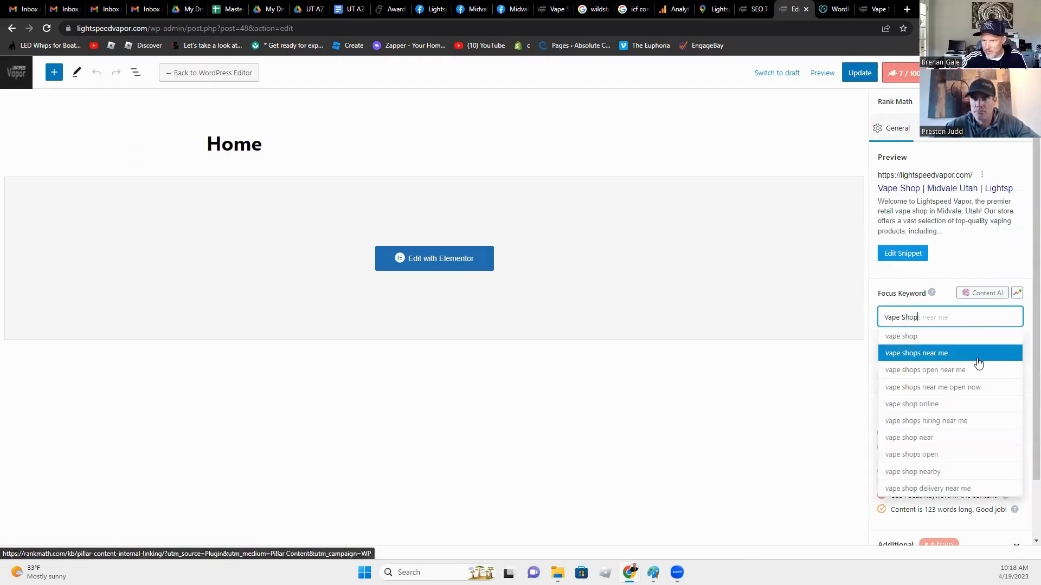
click(952, 337)
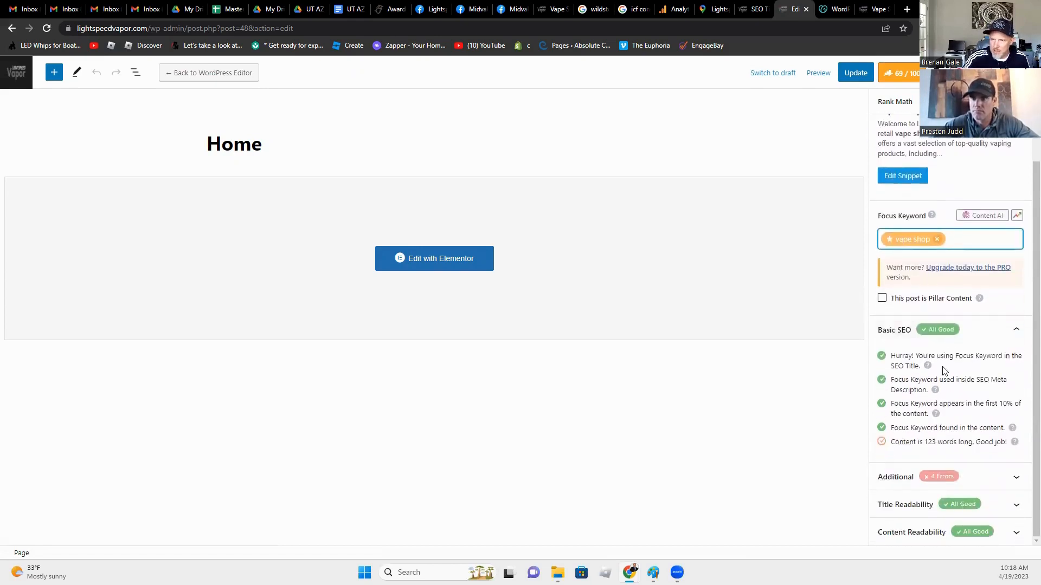
scroll(921, 363, up, 2)
Step: Review the snippet title 'Vape Shop | Midvale Utah | Lightspeed Vapor' and description, then update the page
click(901, 253)
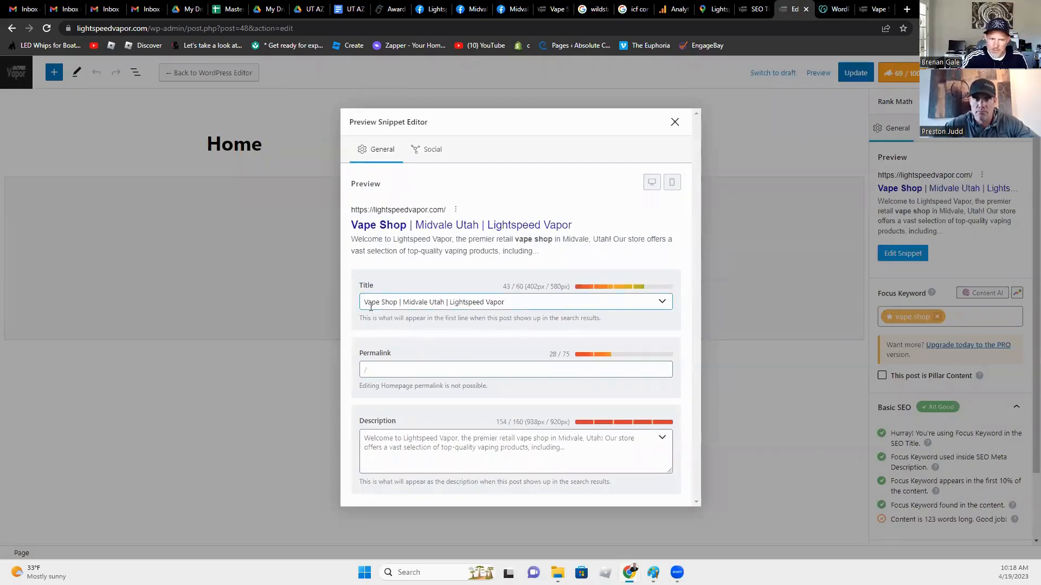
drag(365, 303, 542, 303)
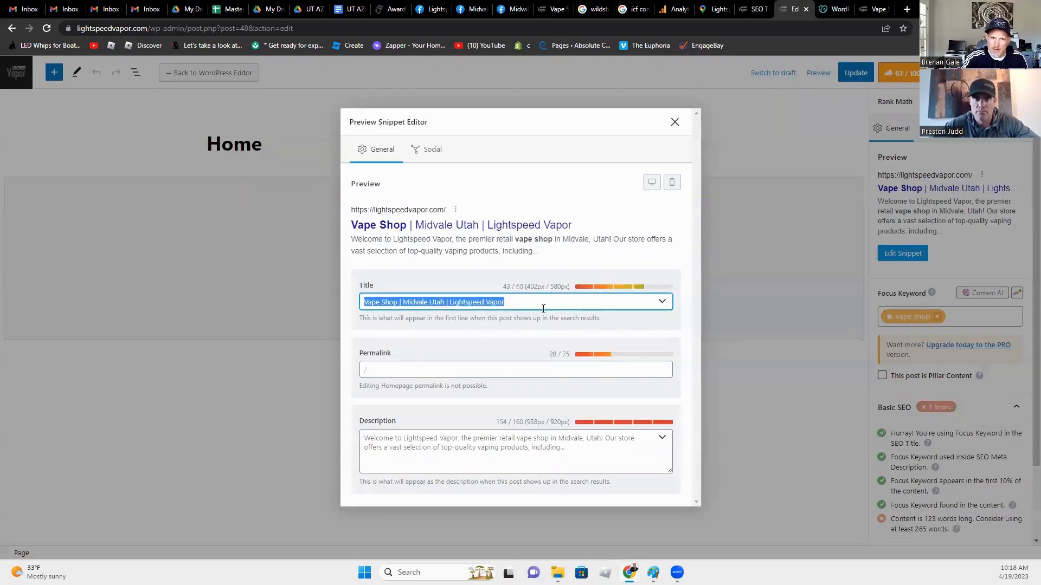
click(391, 307)
triple_click(408, 299)
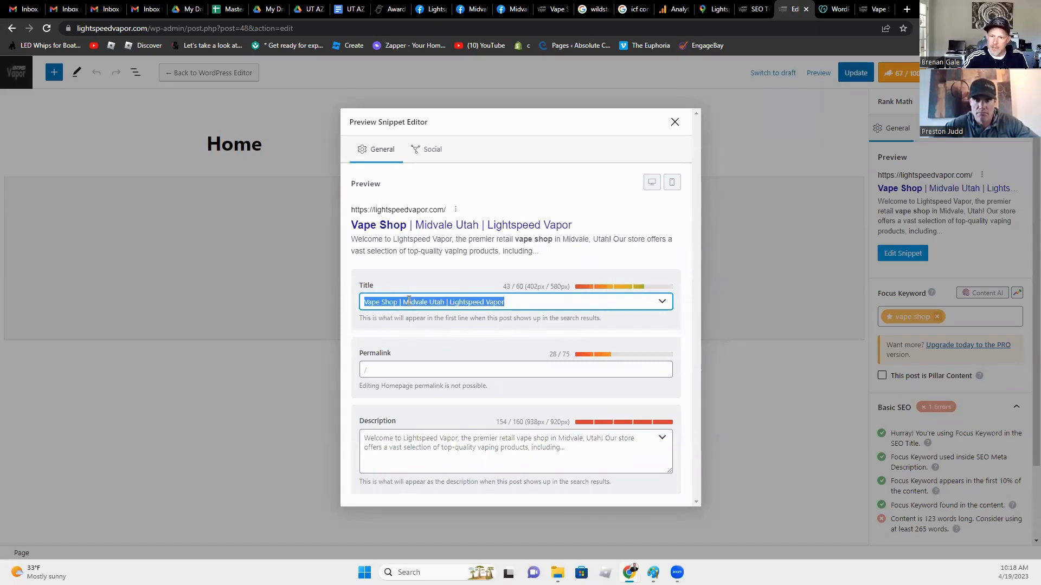
click(448, 307)
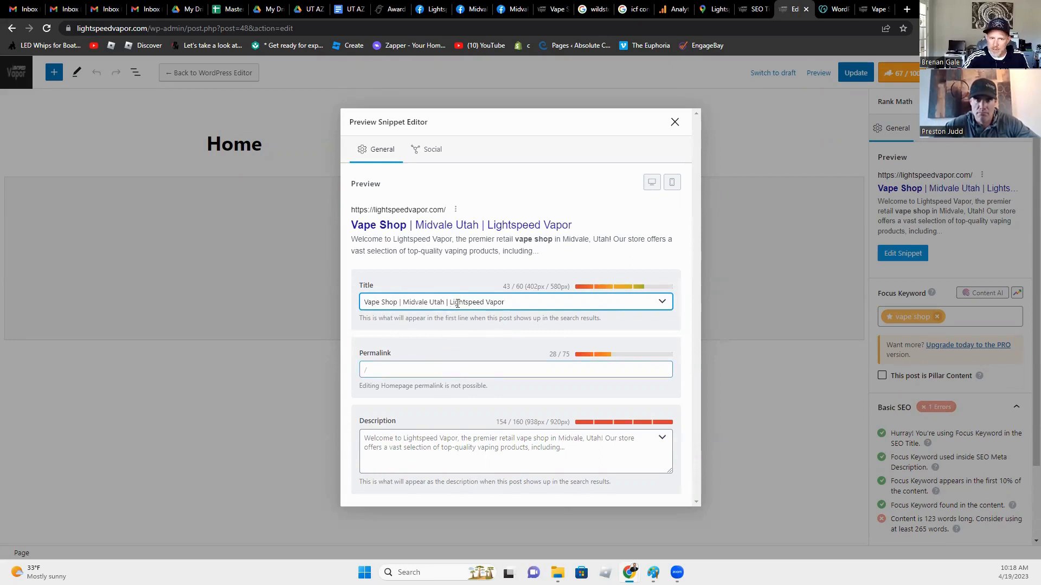
triple_click(450, 302)
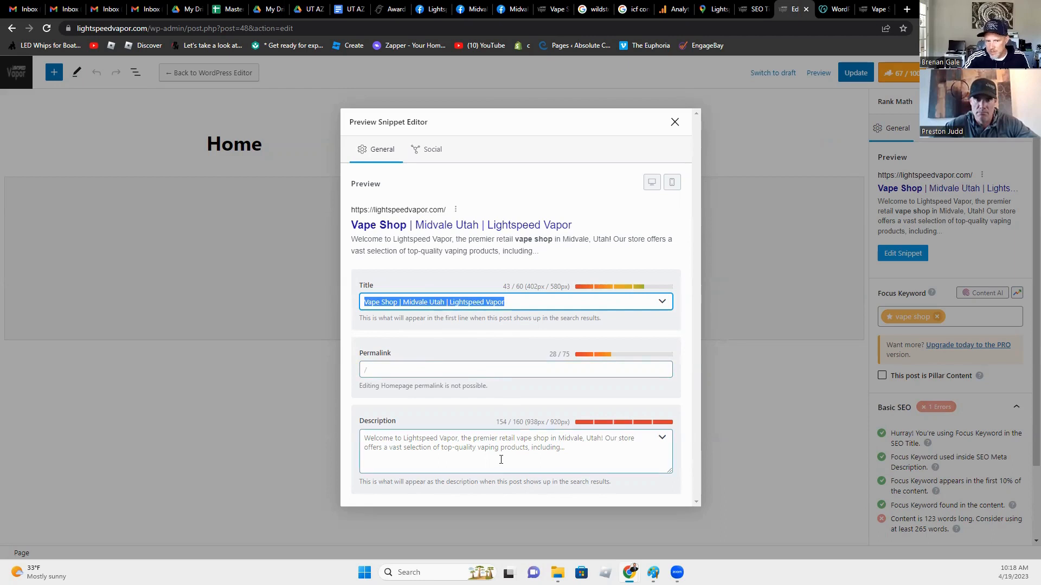
click(469, 443)
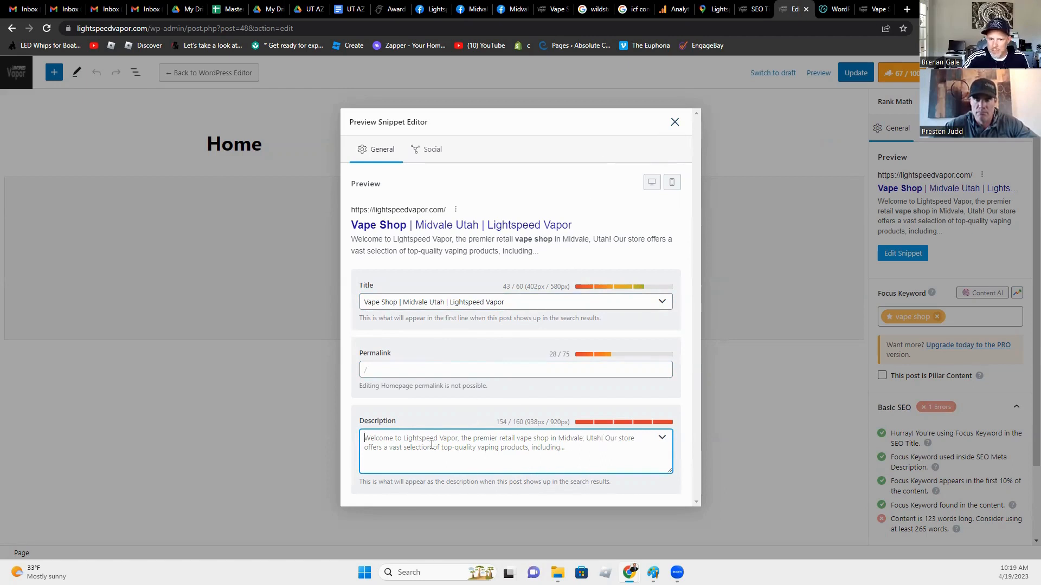
click(674, 122)
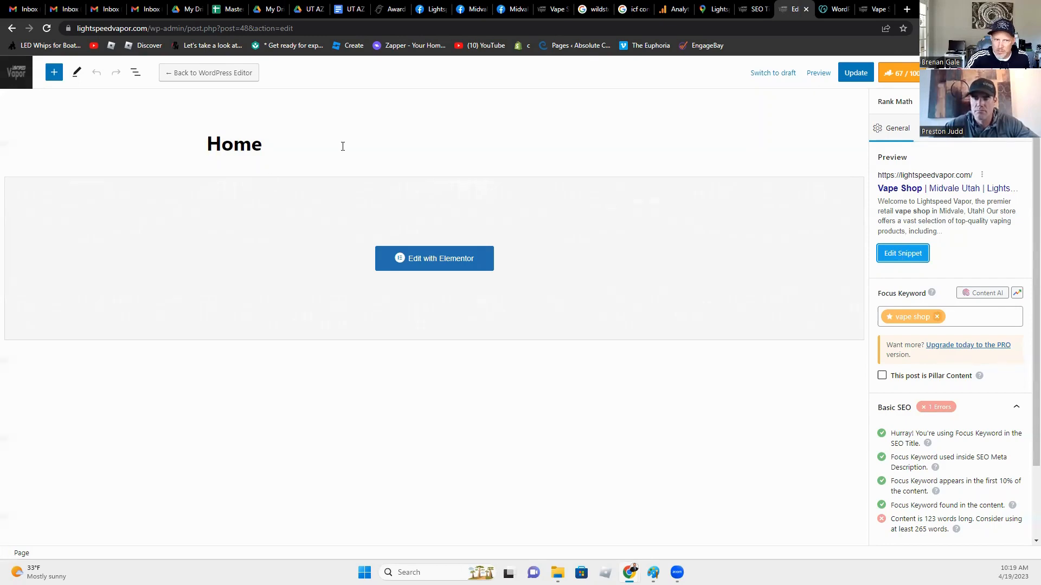
click(898, 254)
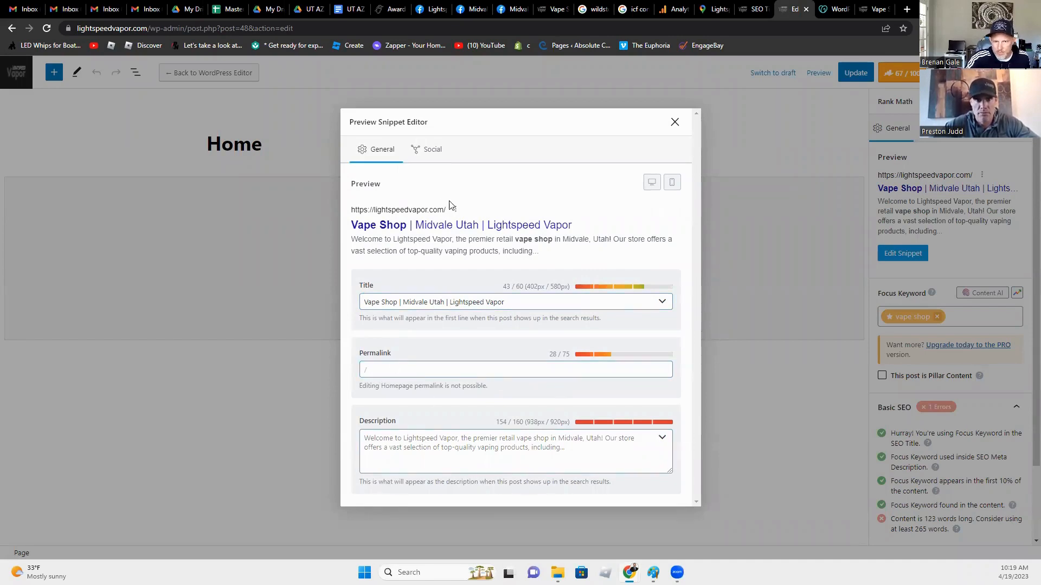
click(675, 122)
click(855, 75)
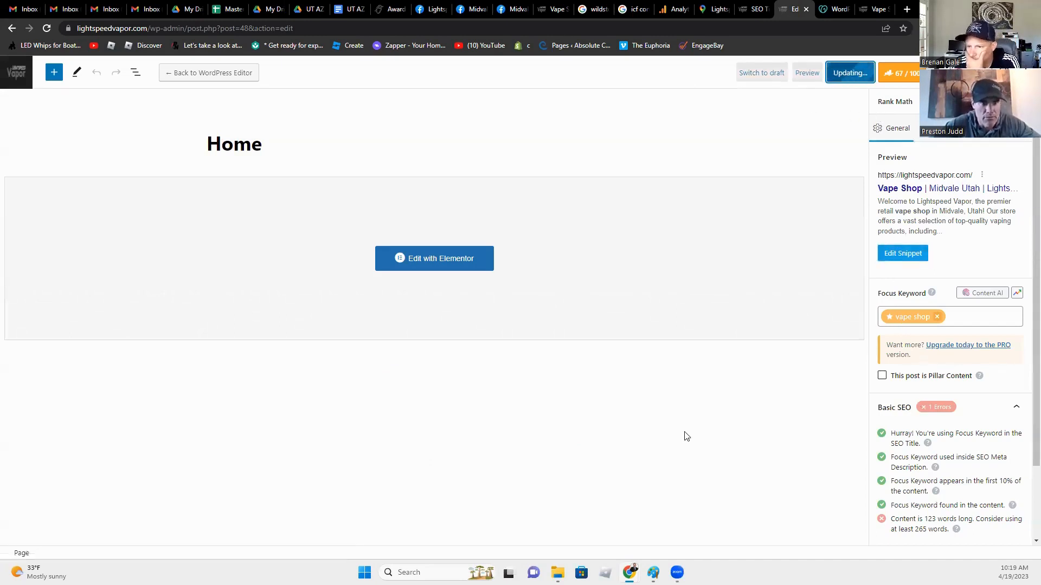
Step: Inspect the Article schema under Advanced > Schema and close the builder unchanged
scroll(955, 282, down, 2)
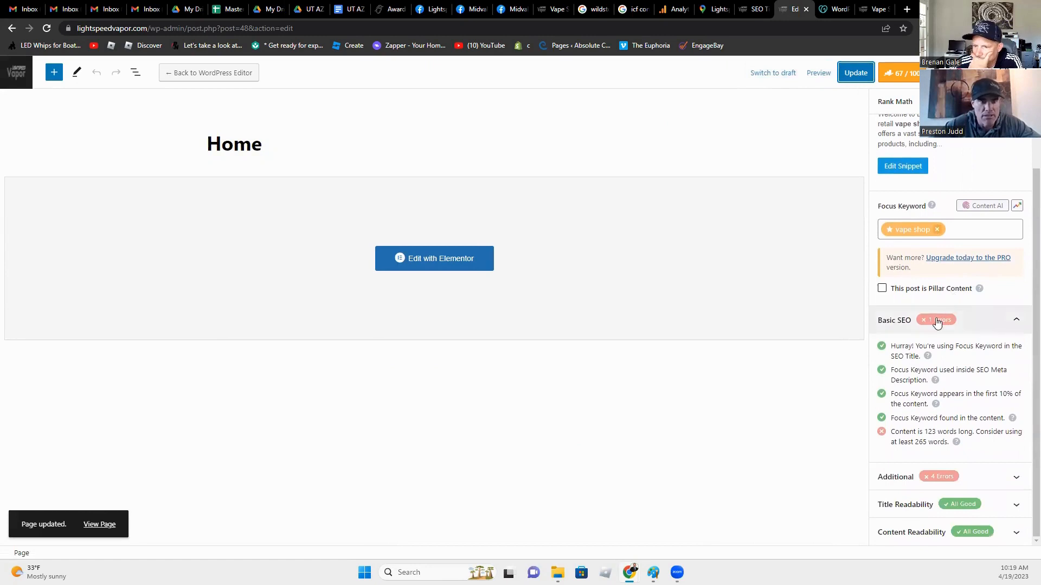
scroll(937, 321, up, 2)
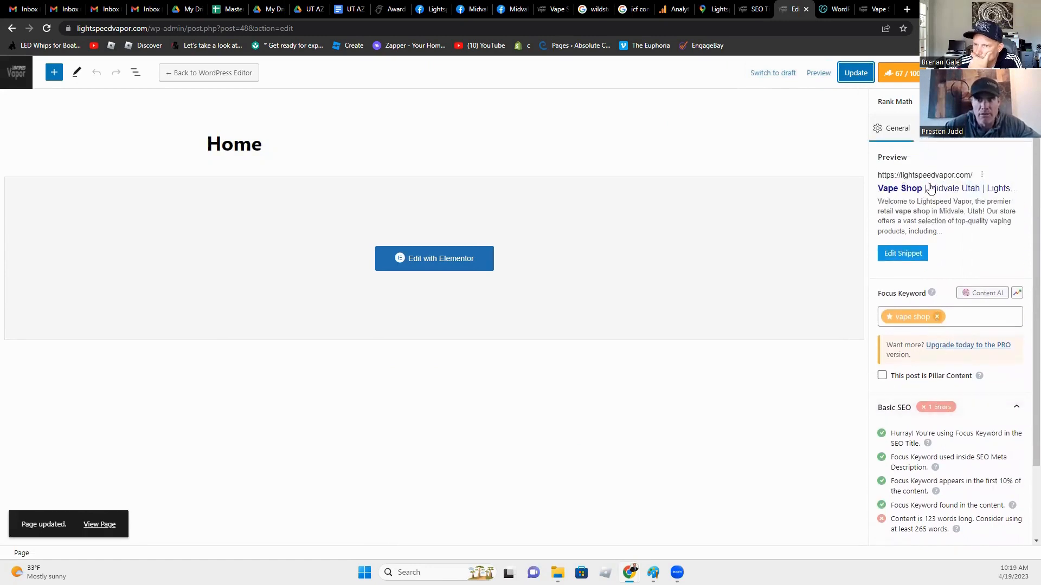
click(941, 128)
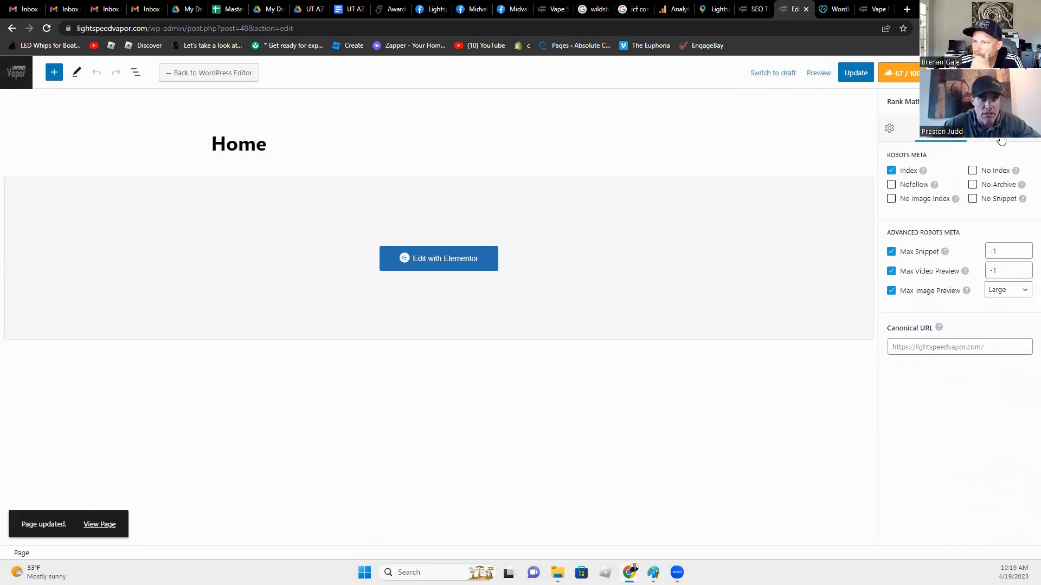
click(1000, 139)
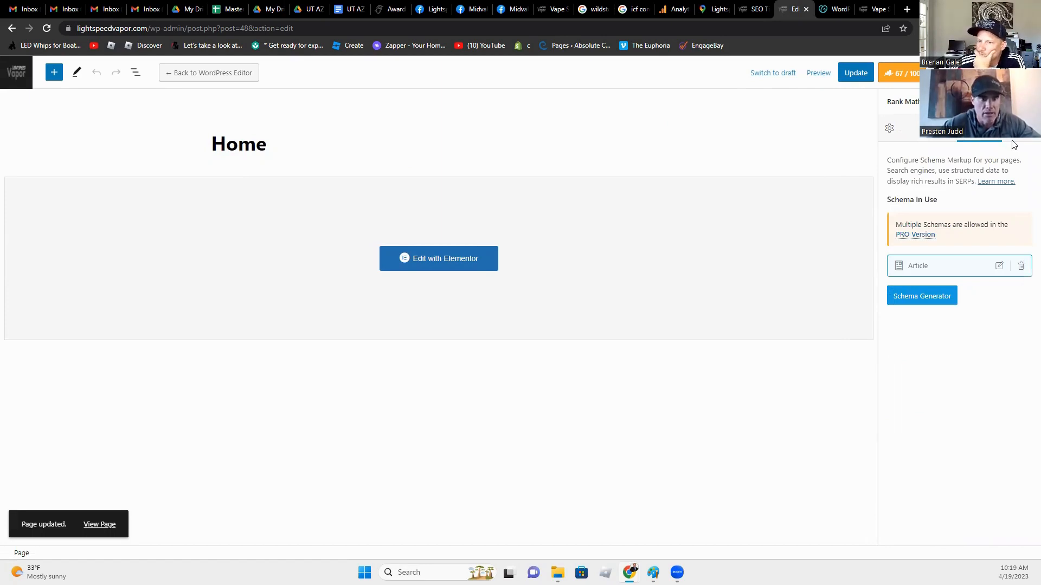
click(999, 266)
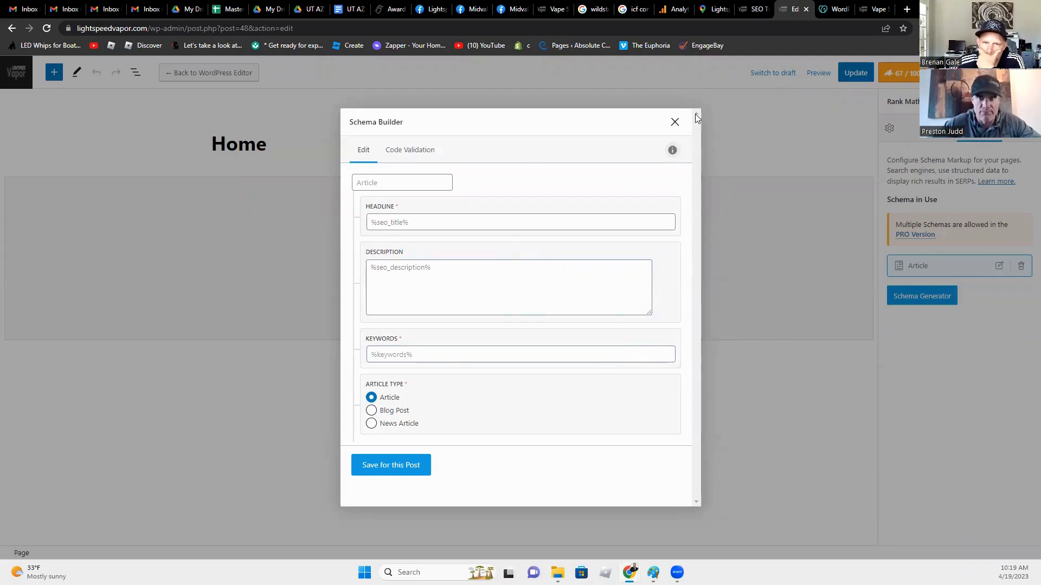
click(674, 122)
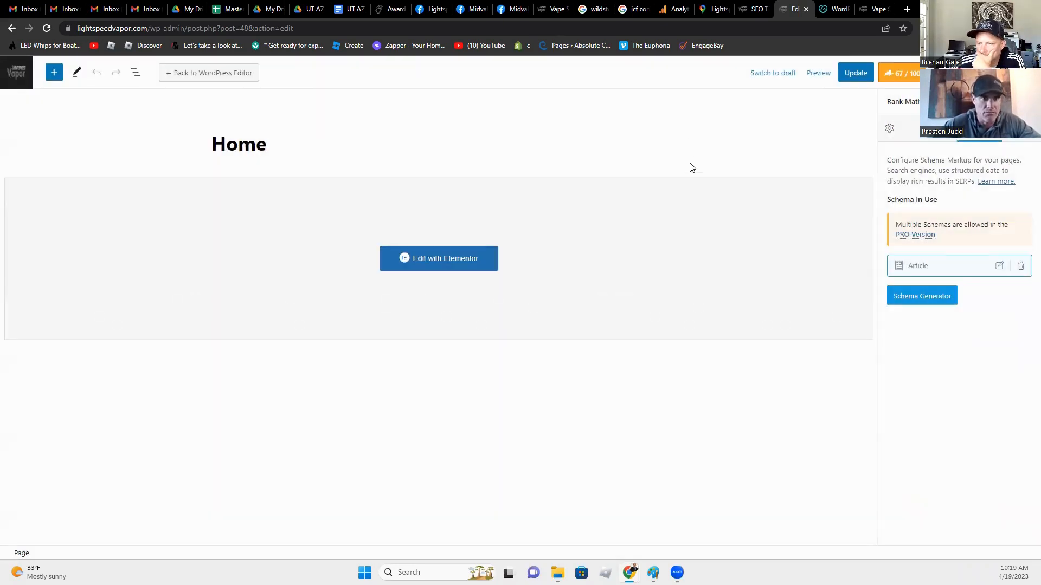
Step: Update the Home page again and return to the Titles & Meta settings
click(889, 128)
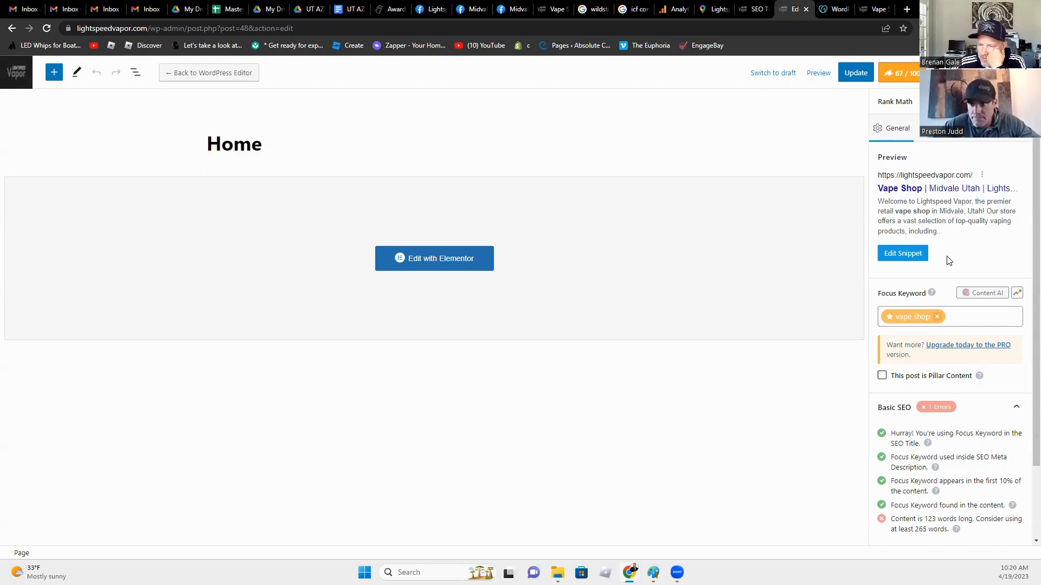
click(855, 73)
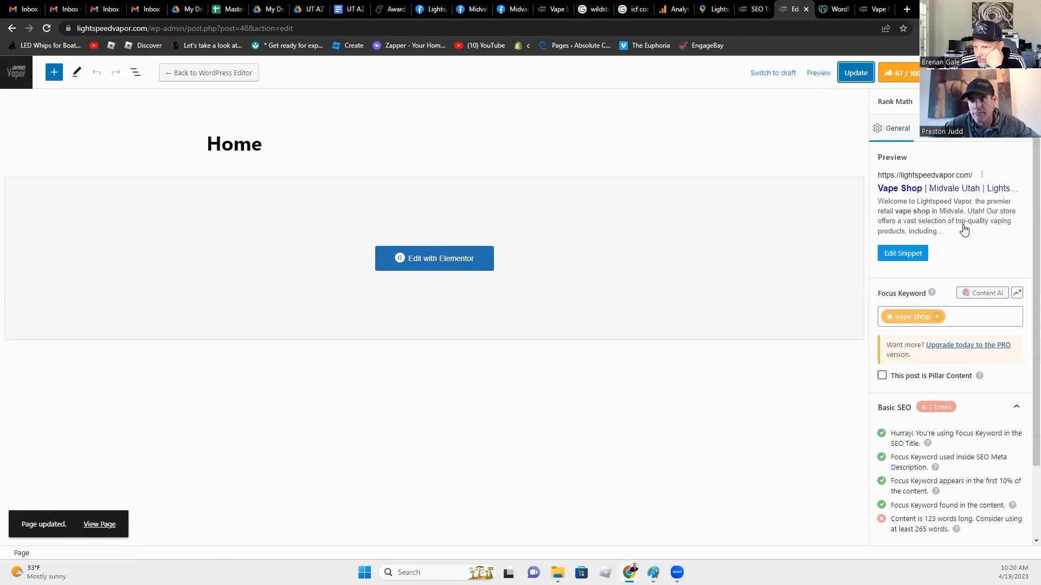
click(759, 9)
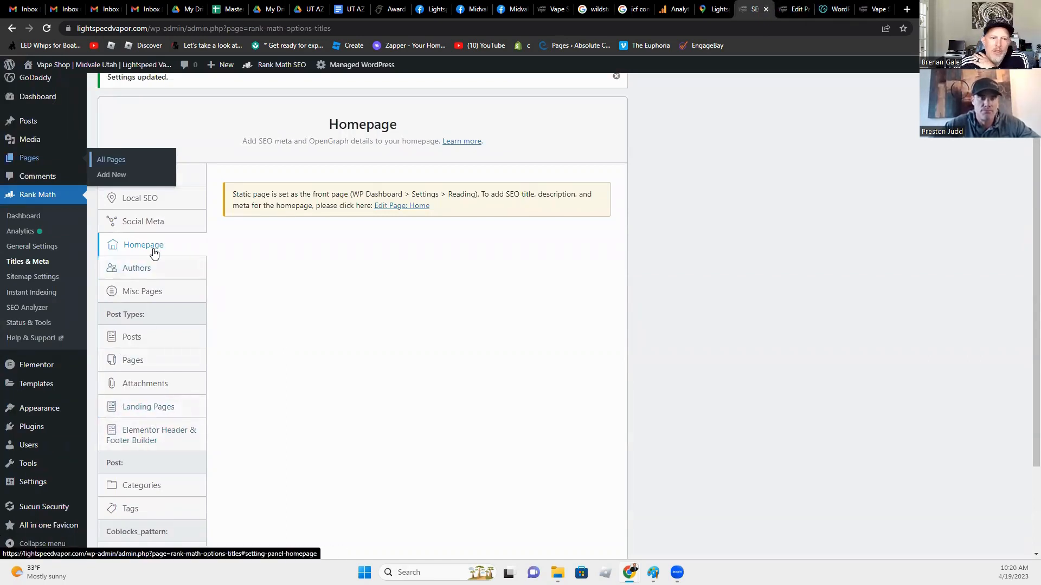
Step: Review the Authors archive settings, which are enabled and set to No Index
click(137, 271)
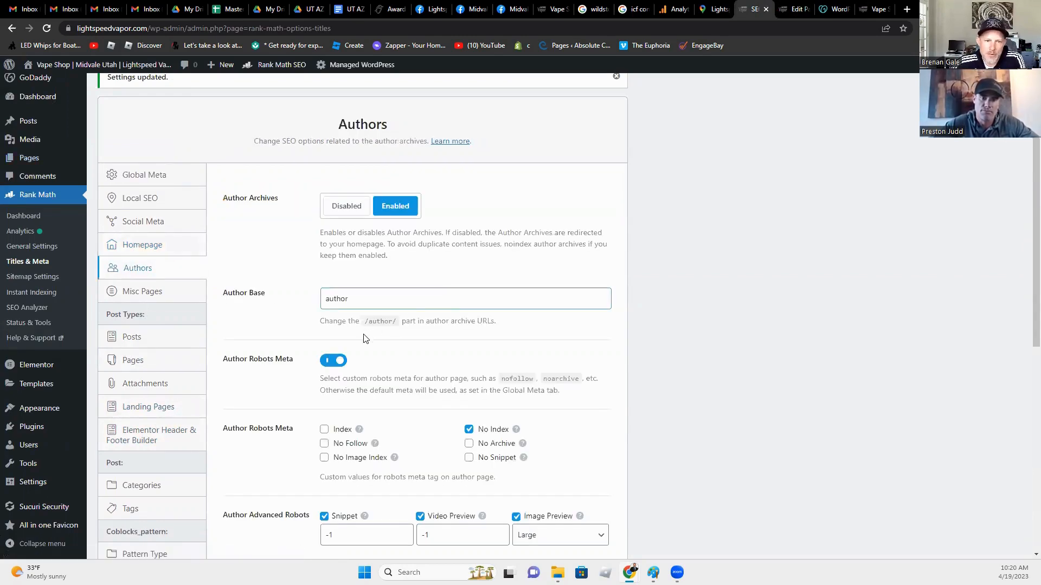
scroll(281, 400, down, 4)
scroll(275, 407, down, 3)
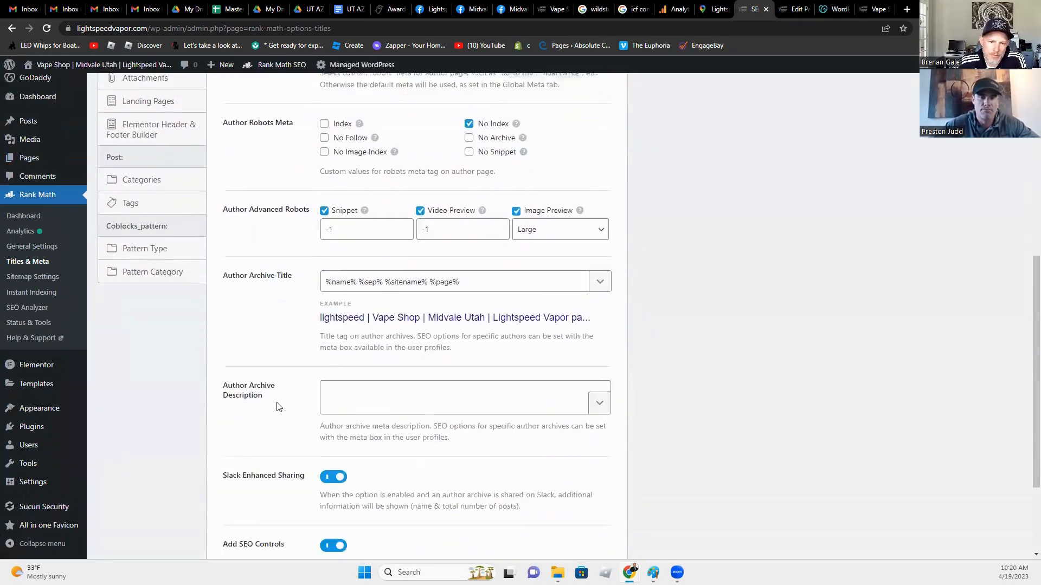
scroll(274, 409, up, 3)
scroll(273, 413, down, 3)
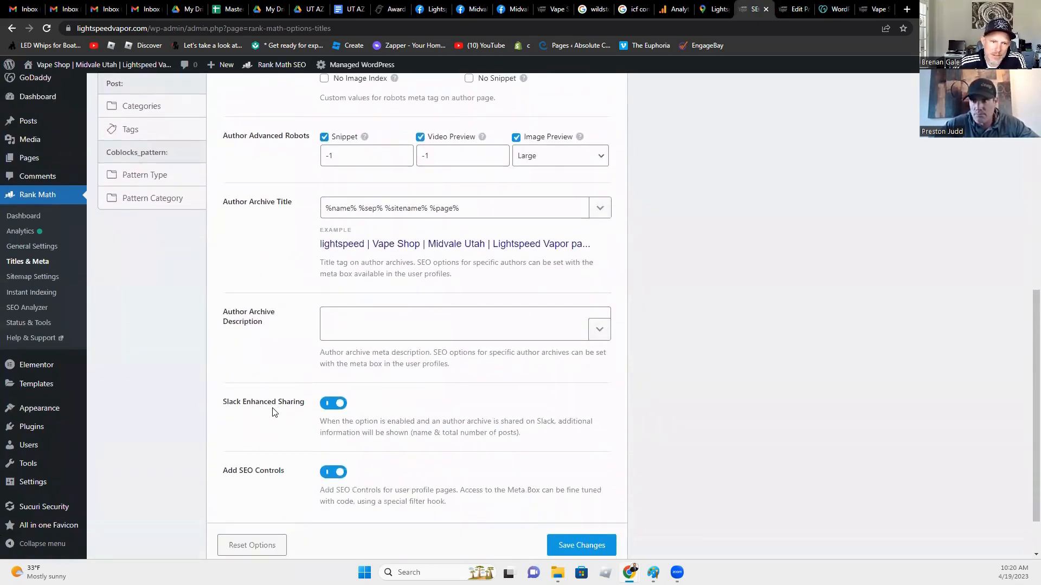
scroll(274, 413, up, 1)
scroll(272, 412, up, 2)
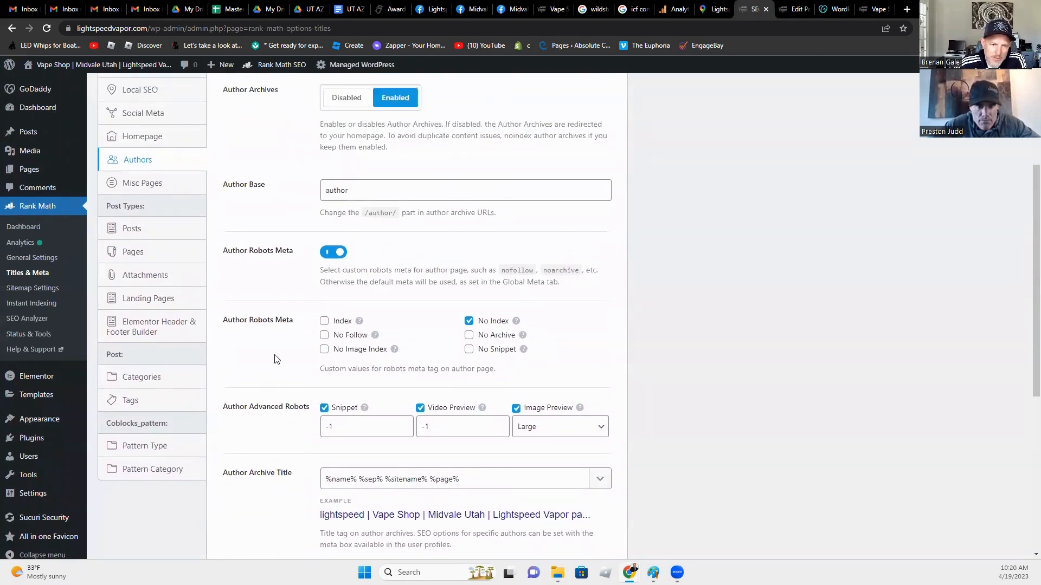
scroll(277, 358, up, 2)
scroll(276, 358, down, 2)
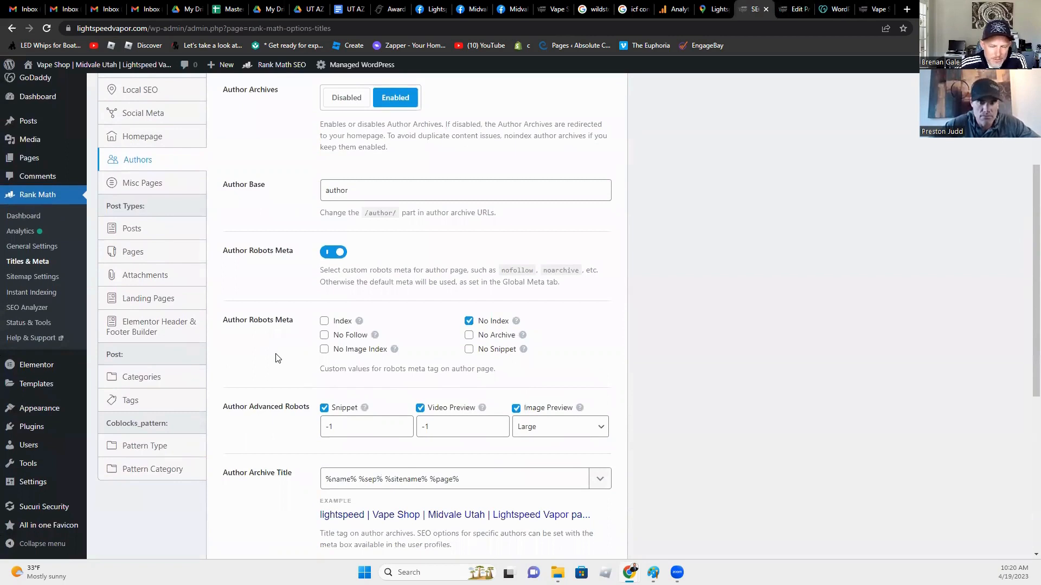
scroll(277, 357, down, 1)
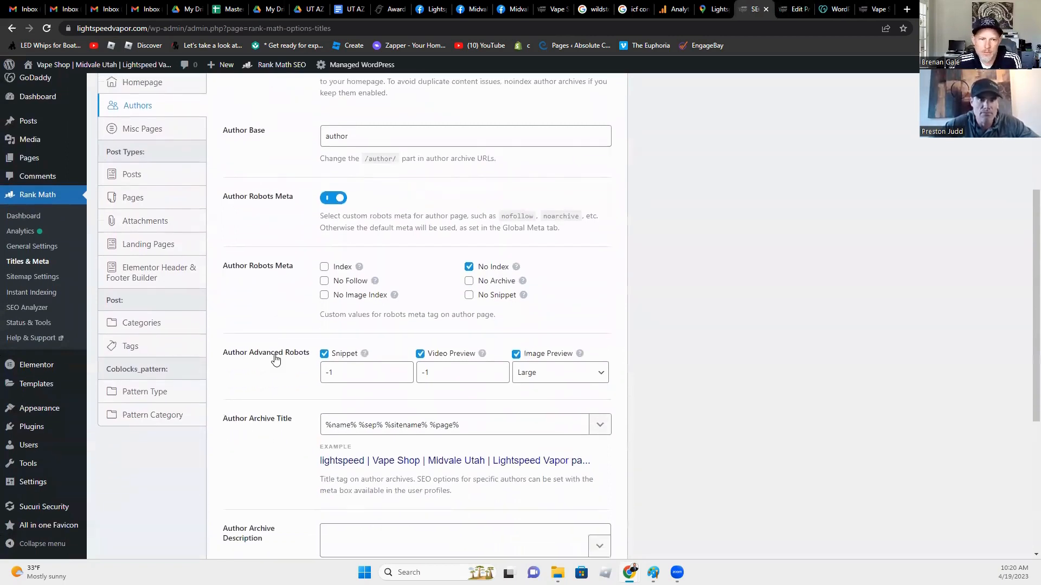
scroll(276, 359, down, 5)
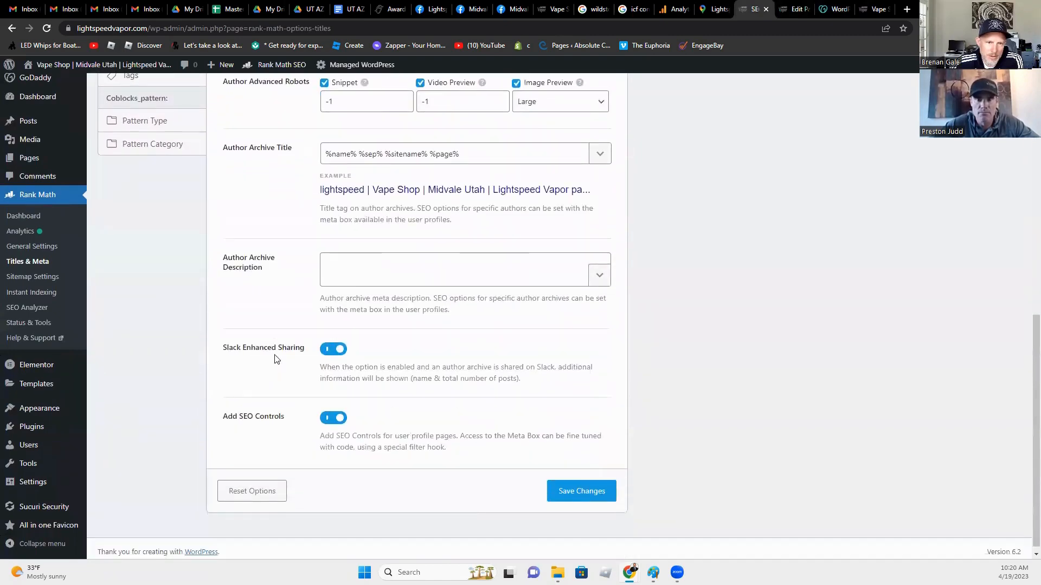
scroll(286, 430, up, 1)
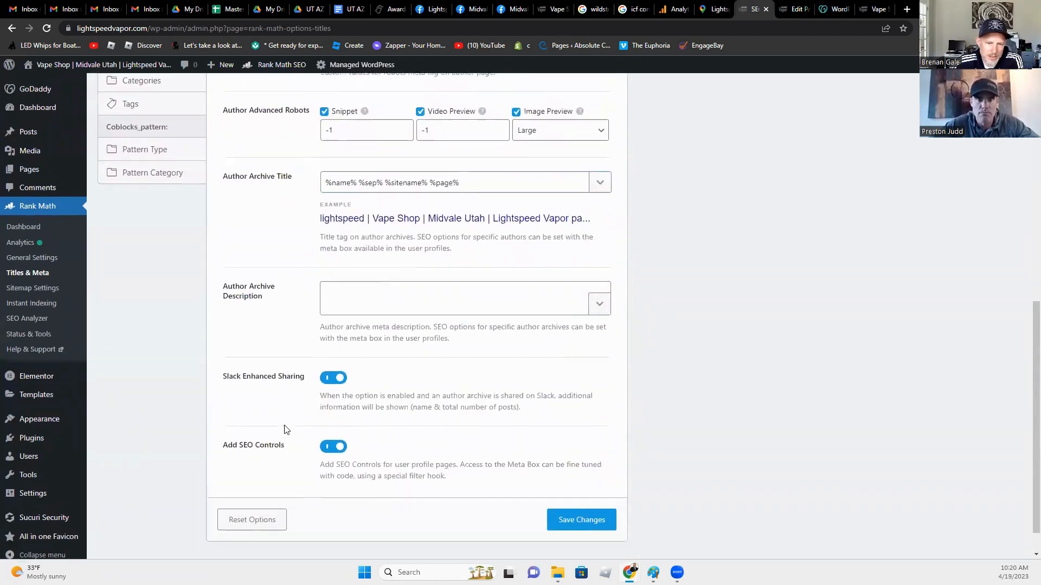
scroll(286, 430, up, 6)
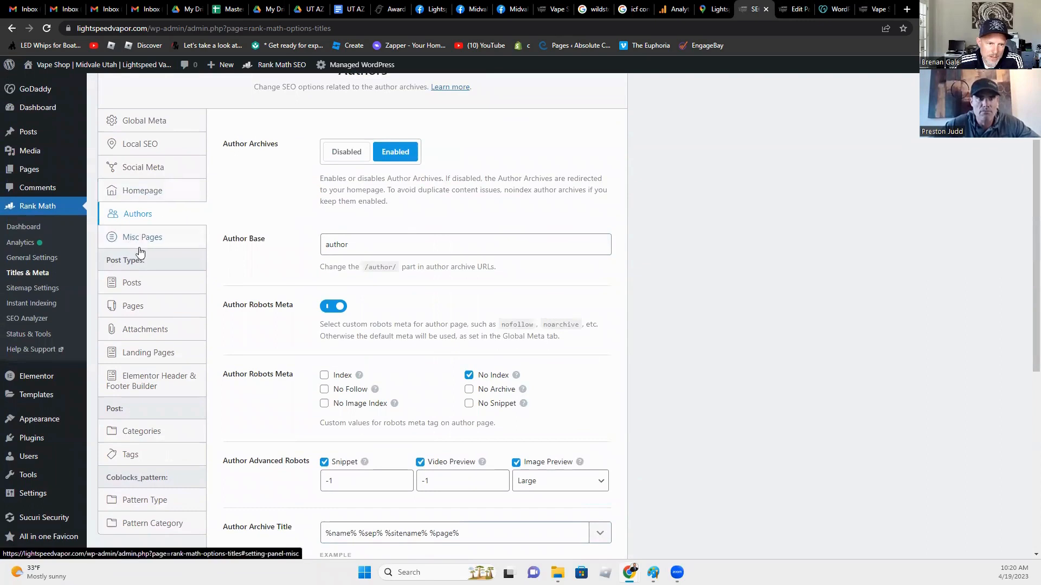
Step: Review the Misc Pages 404 and search-results title templates and the search-results noindex setting
click(153, 237)
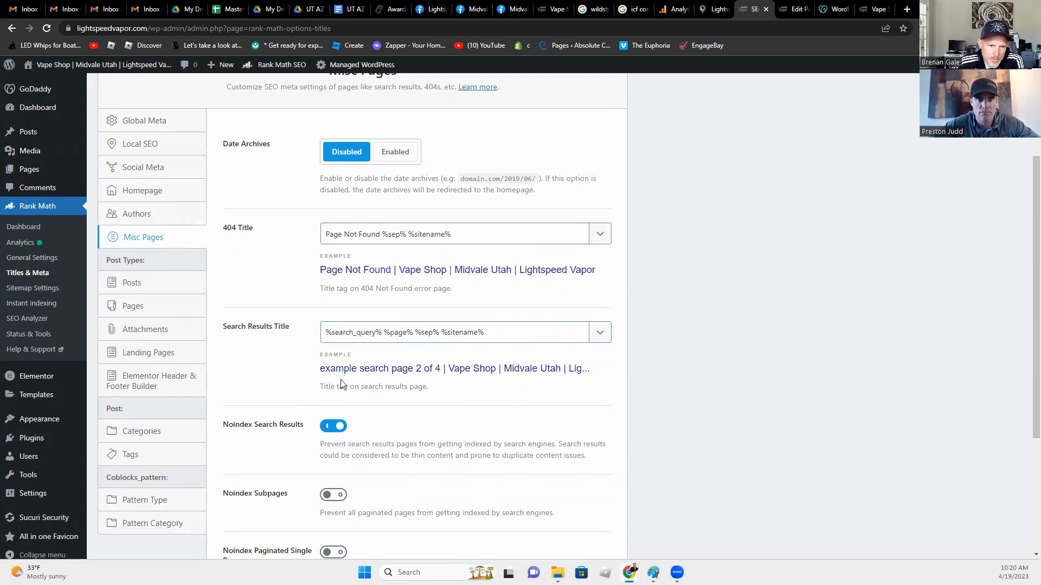
scroll(348, 428, down, 2)
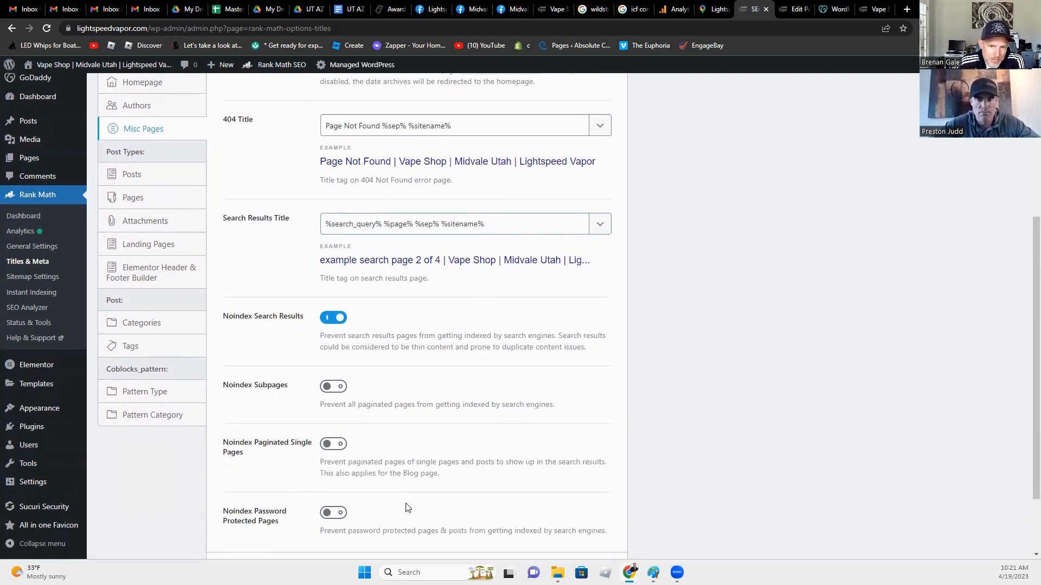
scroll(454, 397, down, 1)
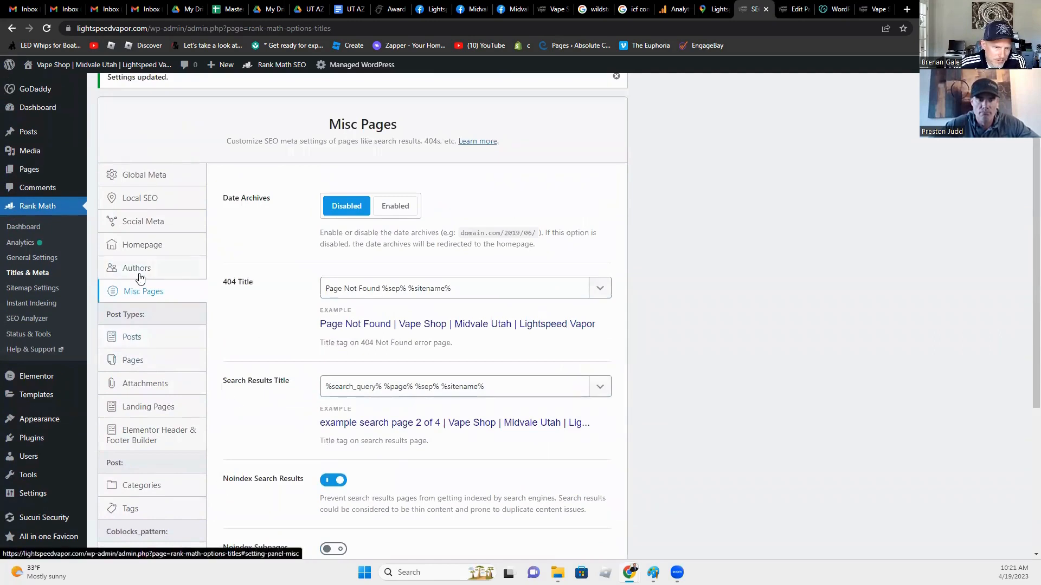
click(138, 338)
Step: Browse the Single Post Title variables but keep the template as %title% %sep% %sitename%
click(141, 360)
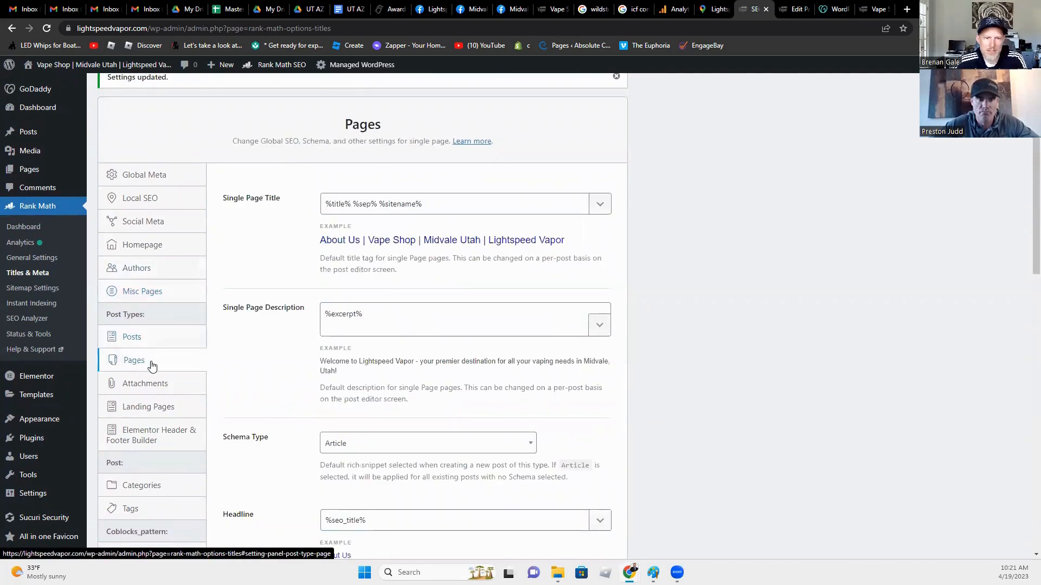
click(134, 339)
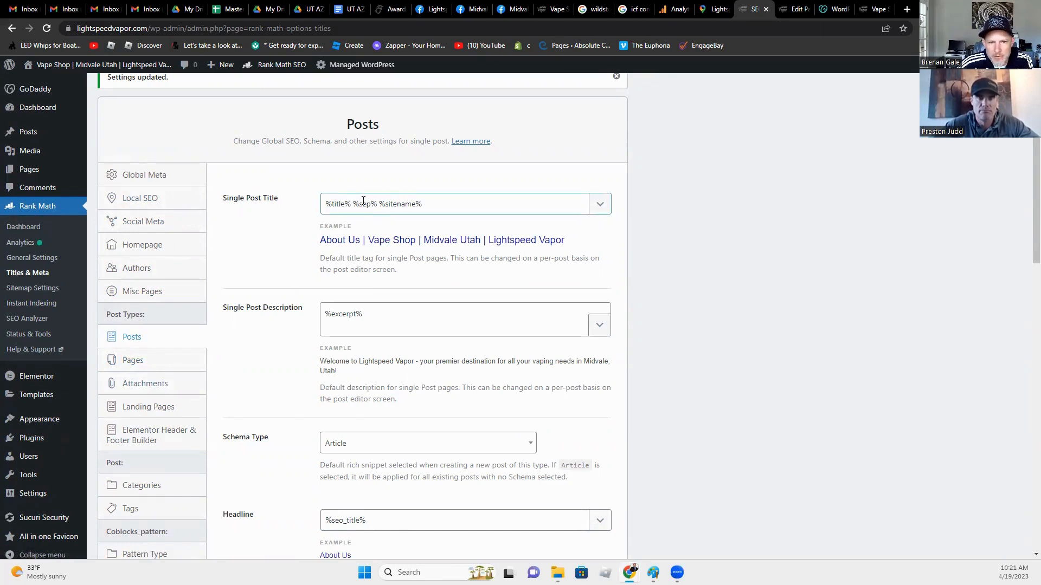
click(602, 205)
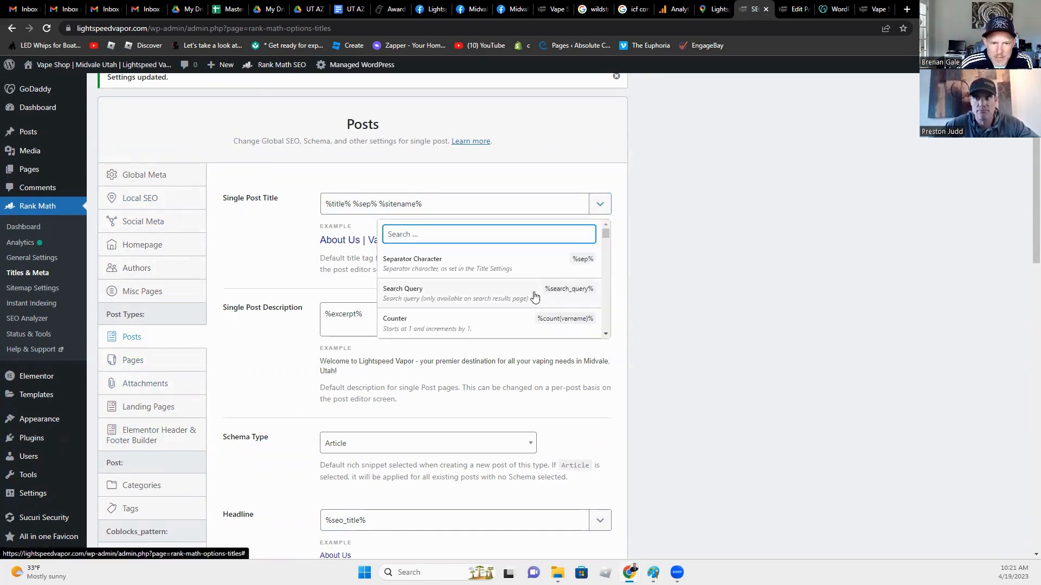
scroll(535, 287, down, 2)
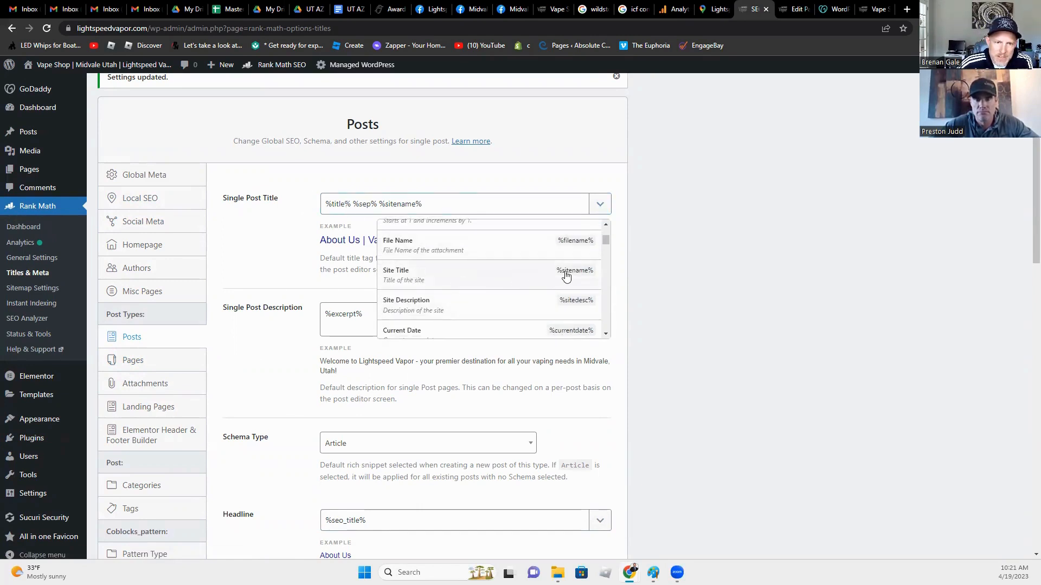
scroll(435, 289, up, 1)
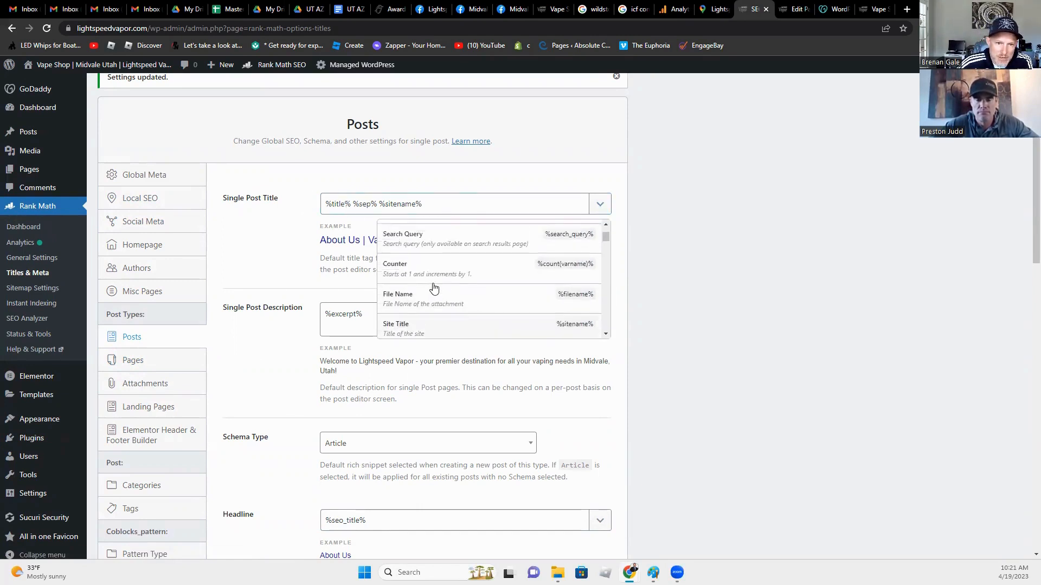
scroll(435, 289, down, 1)
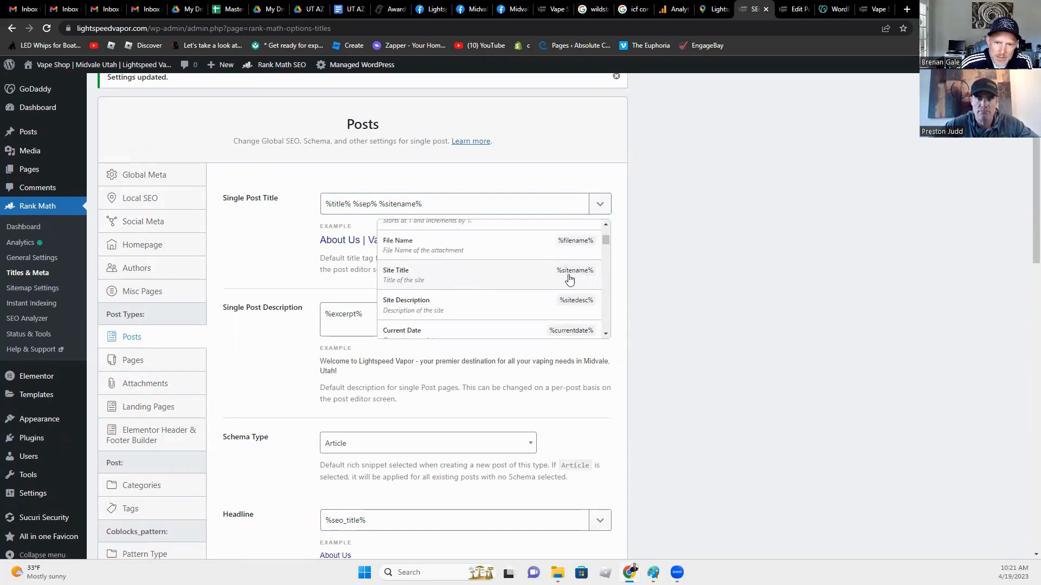
scroll(537, 289, down, 1)
scroll(537, 289, down, 2)
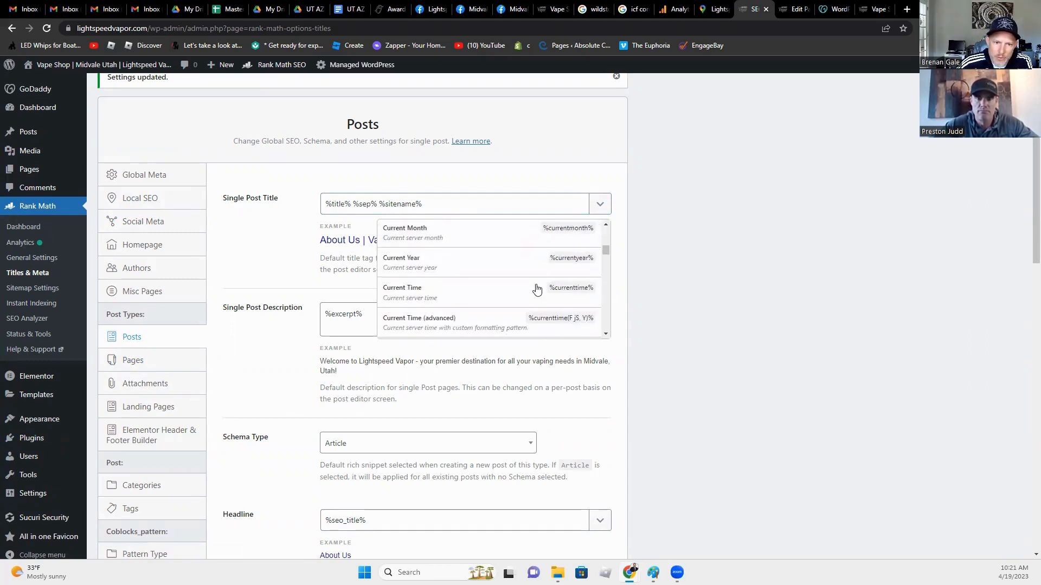
scroll(536, 288, down, 2)
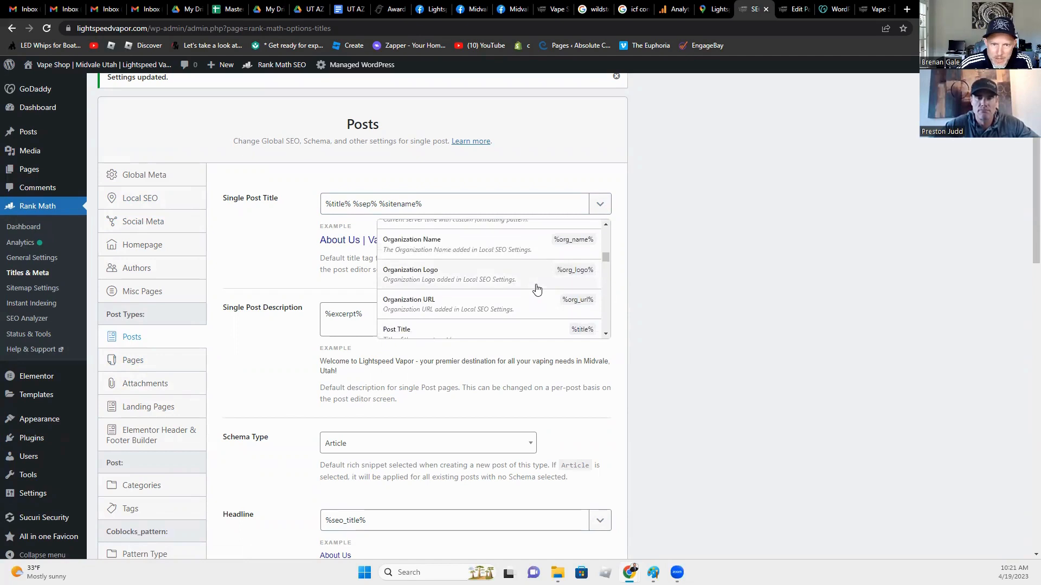
scroll(536, 289, down, 1)
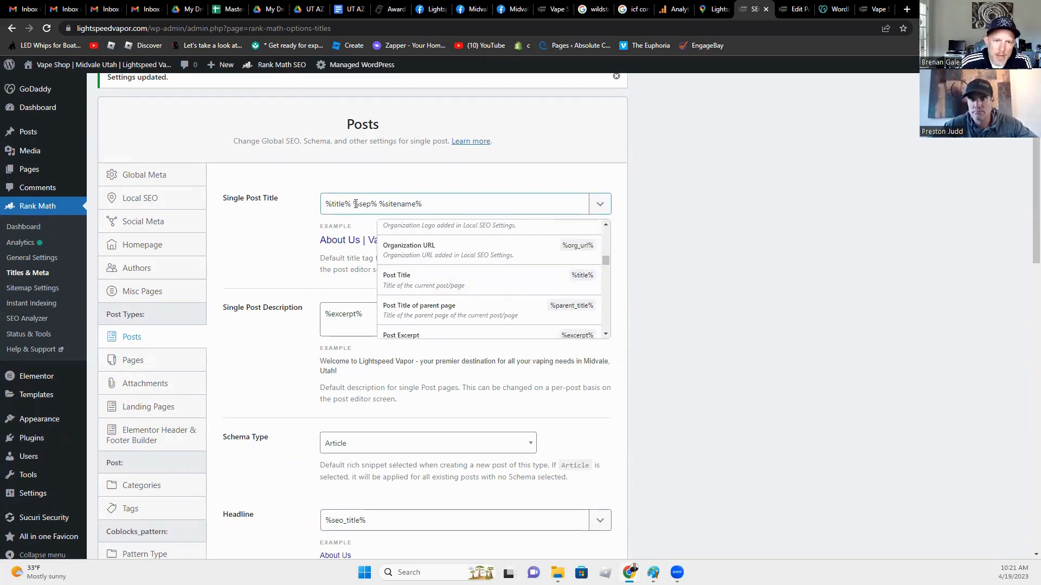
drag(353, 204, 378, 206)
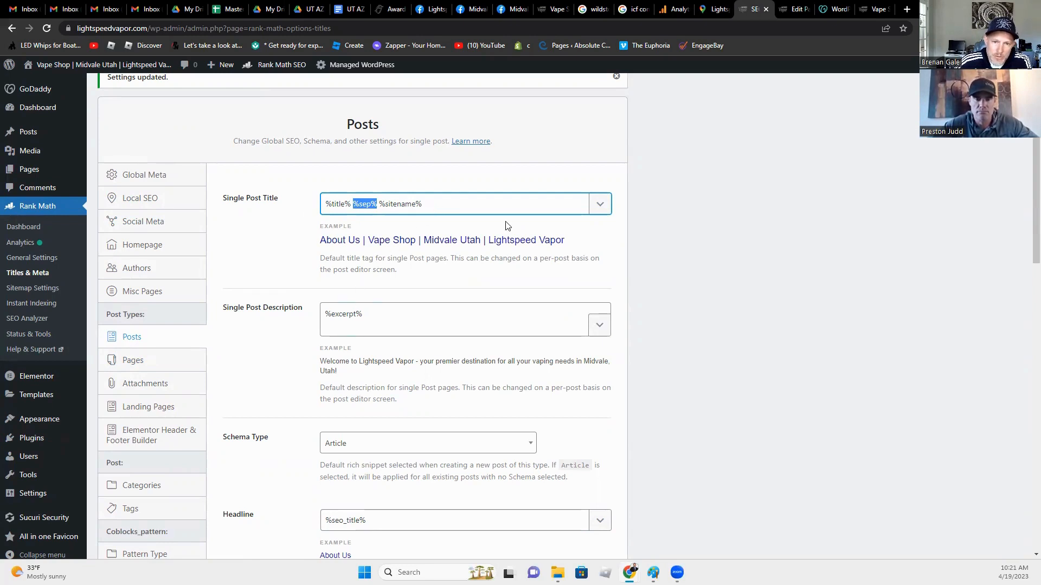
click(422, 275)
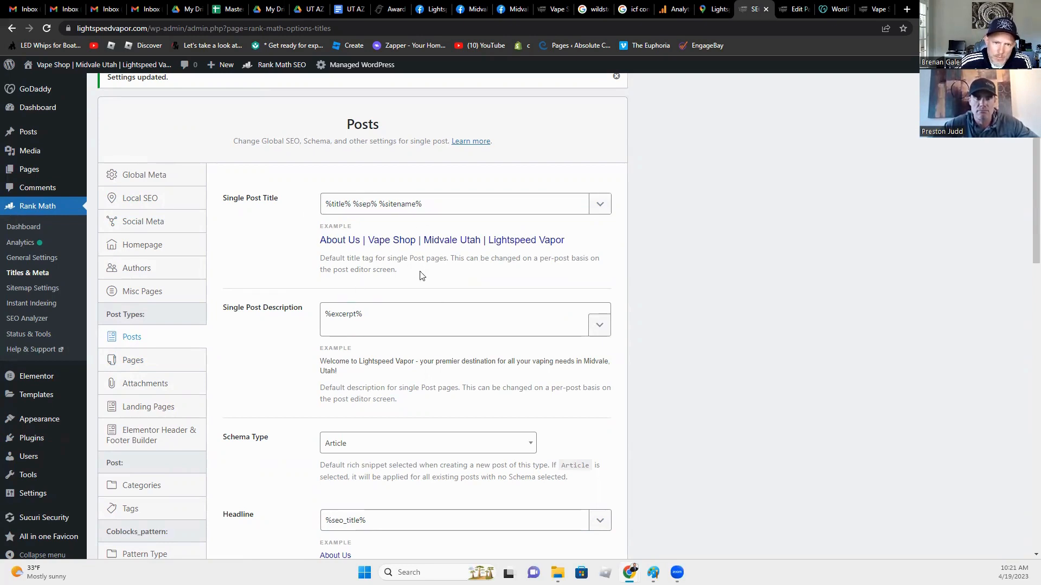
Step: Save the Local SEO settings after passing through Global Meta
click(151, 176)
click(154, 205)
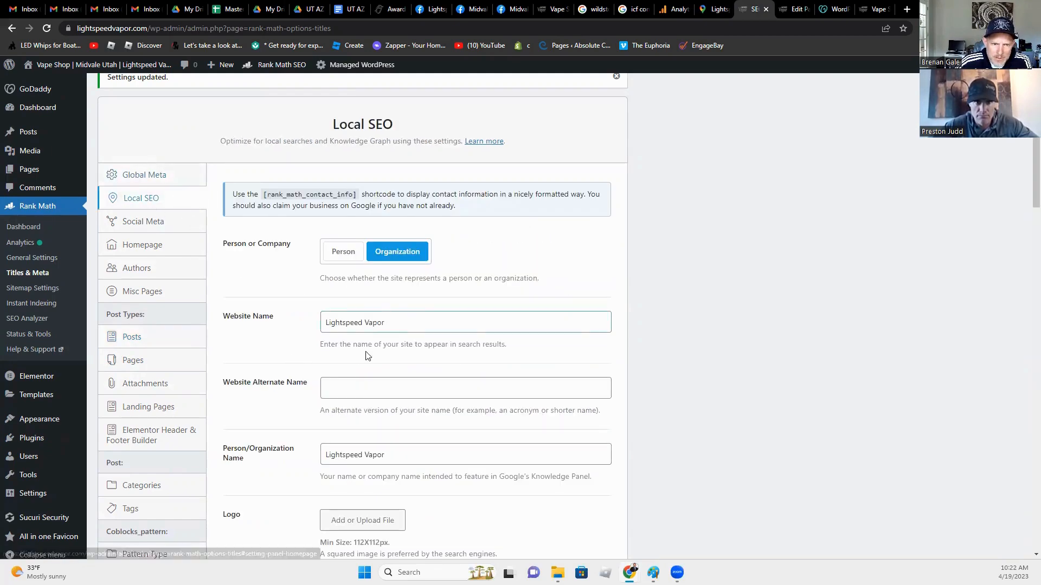
scroll(298, 380, down, 15)
scroll(327, 440, down, 10)
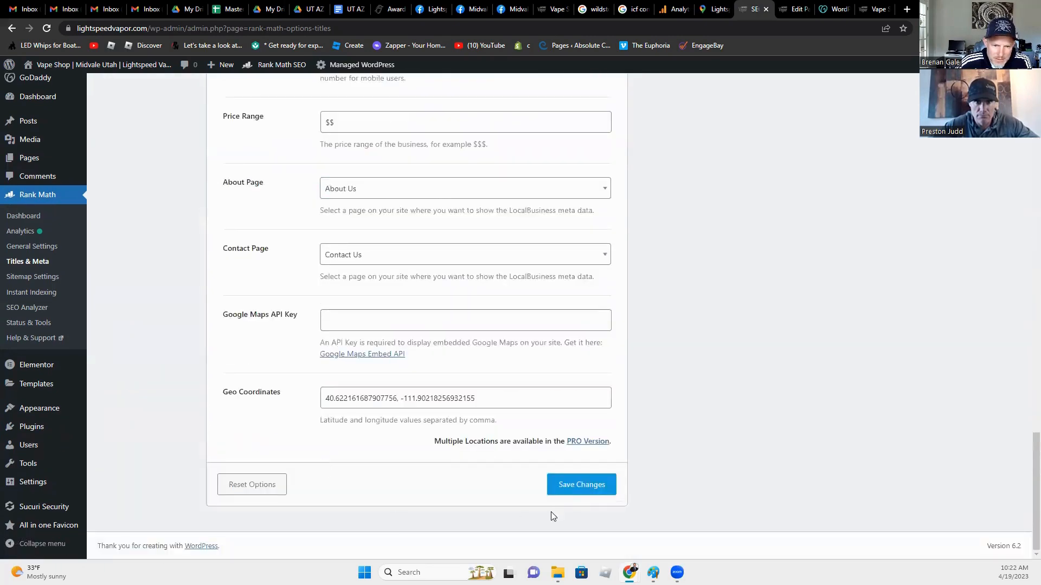
click(583, 486)
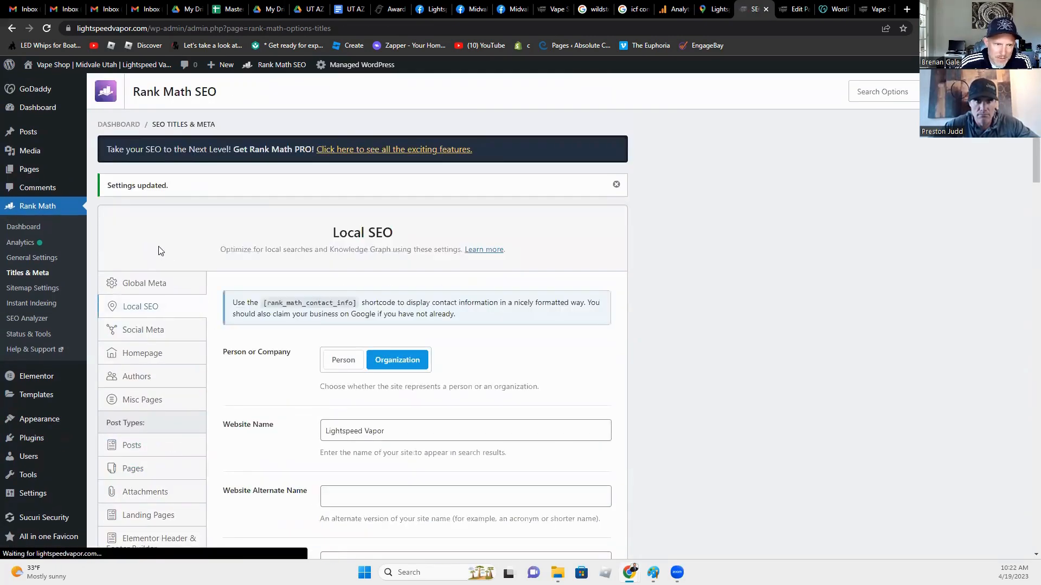
Step: Show the Pages title and meta settings and place the cursor in Single Page Title
click(133, 470)
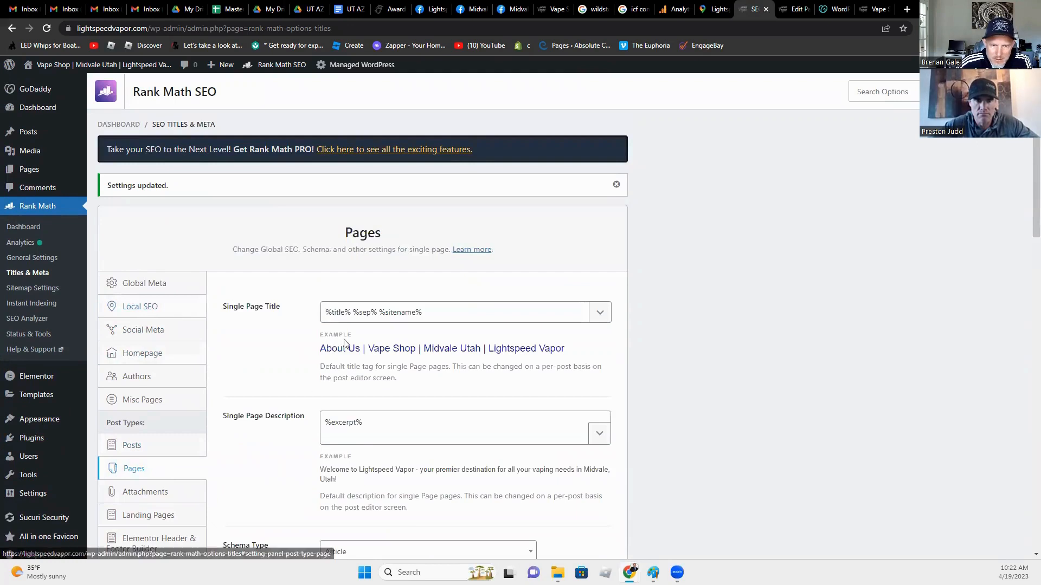
scroll(372, 380, down, 2)
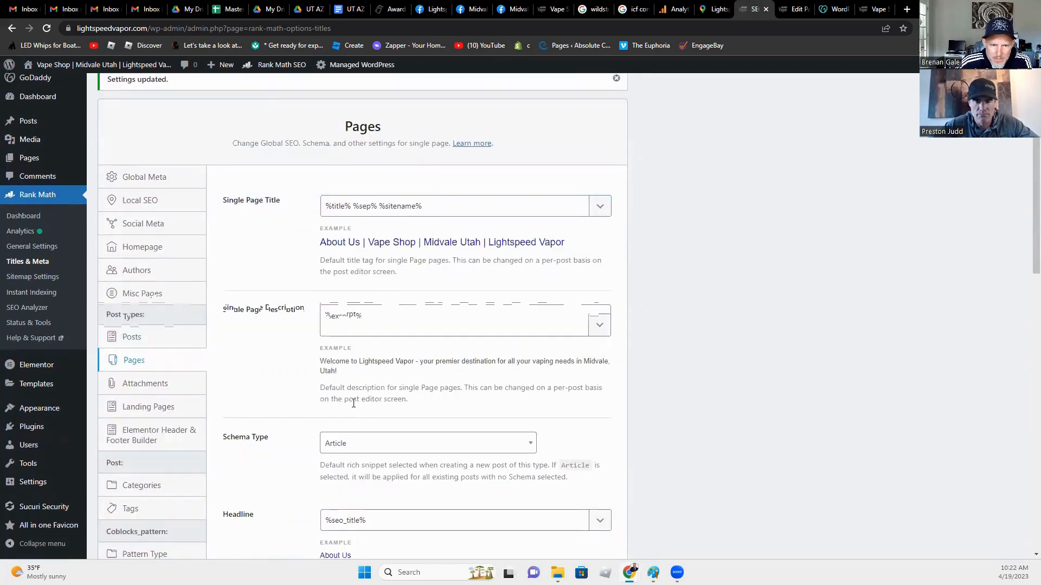
click(138, 341)
click(133, 362)
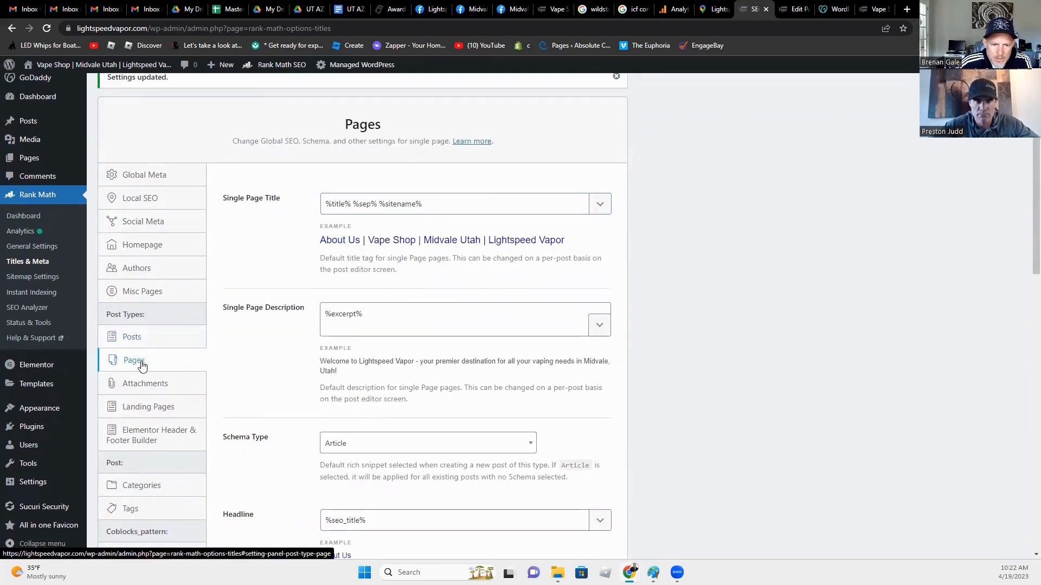
click(380, 206)
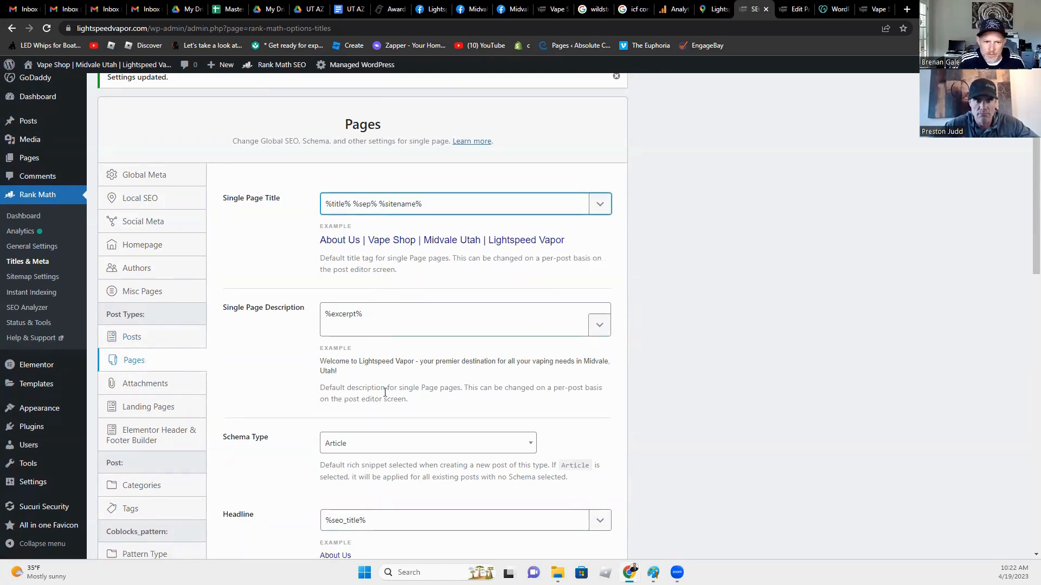
scroll(374, 412, down, 4)
scroll(262, 490, down, 2)
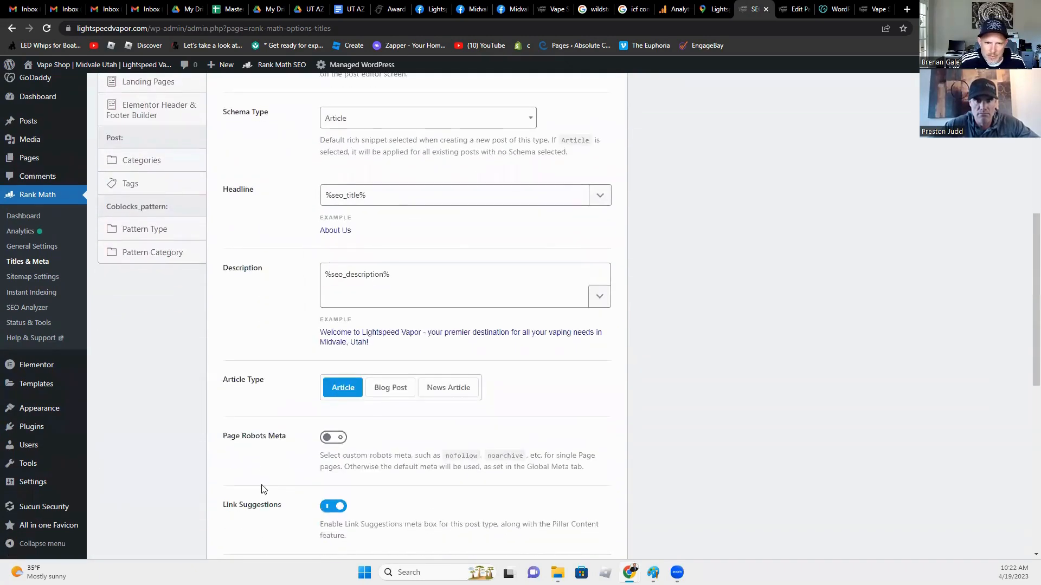
scroll(262, 490, up, 8)
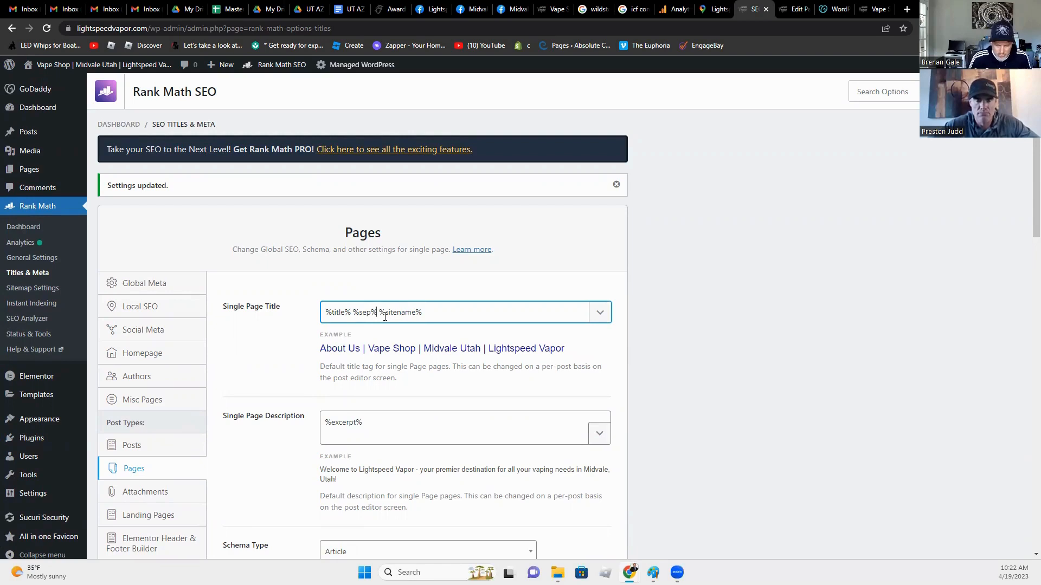
text(Mi)
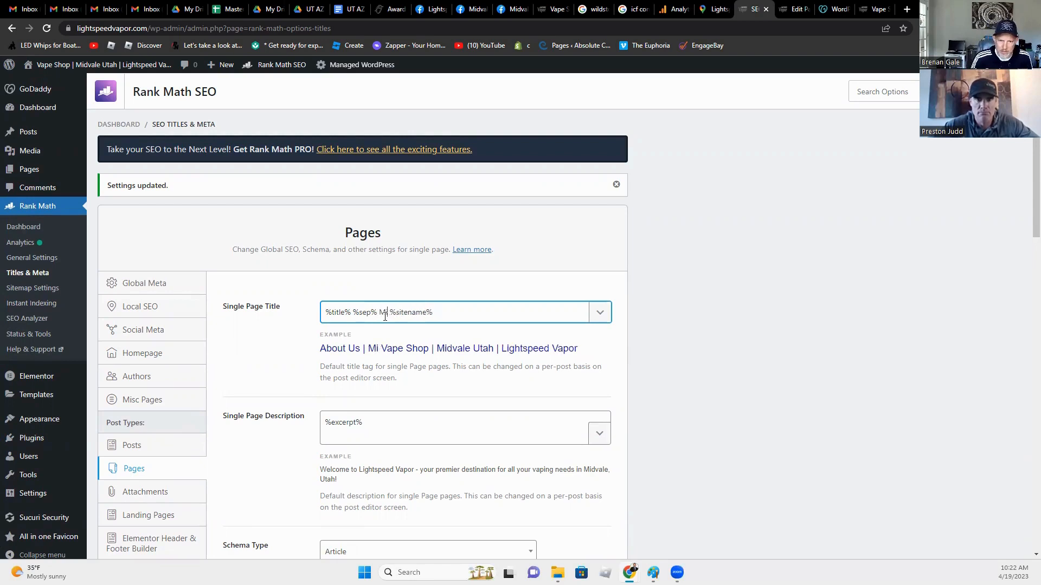
key(BackSpace)
key(BackSpace)
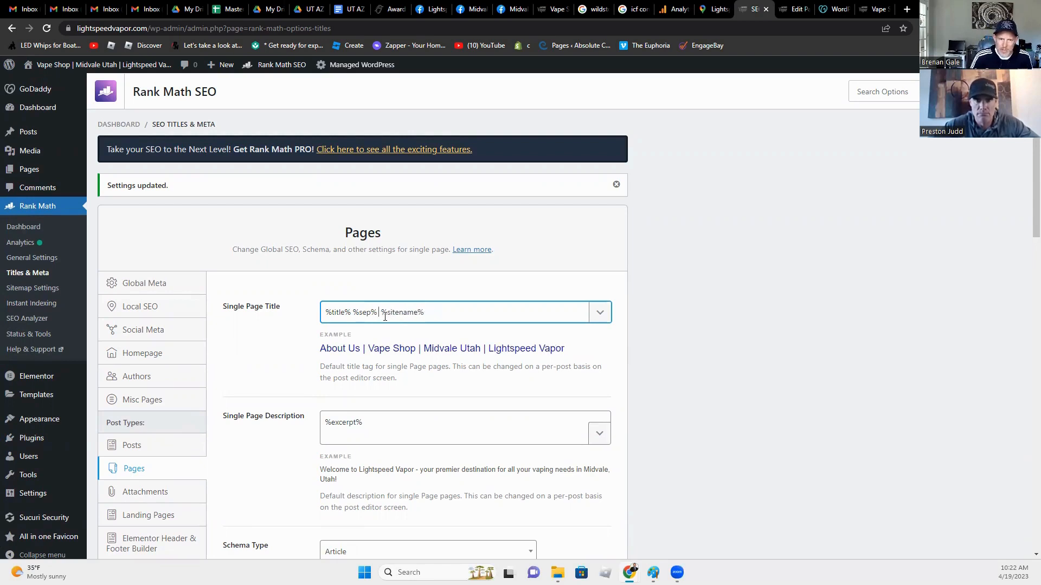
key(BackSpace)
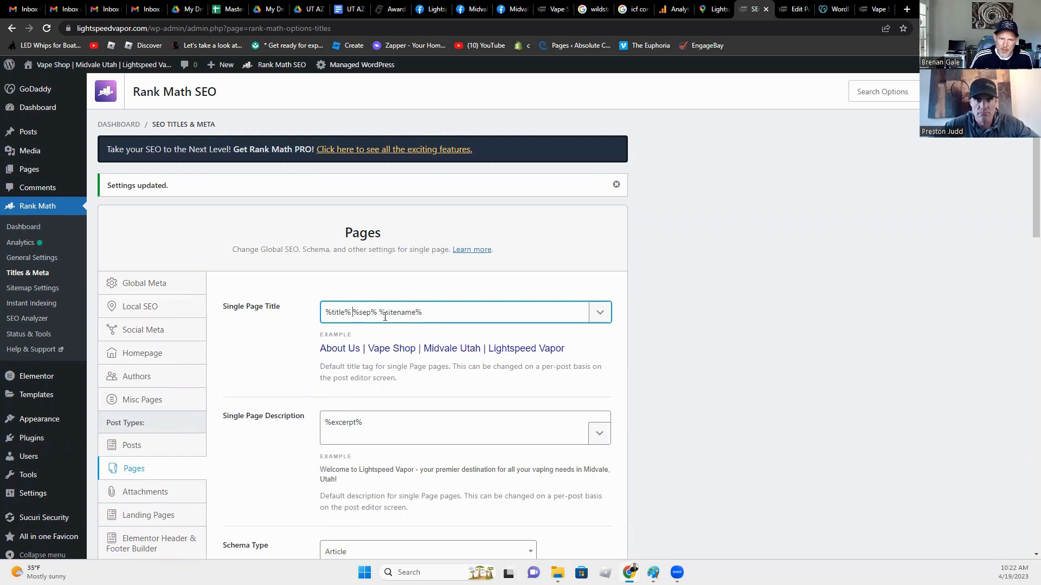
text(Midvale)
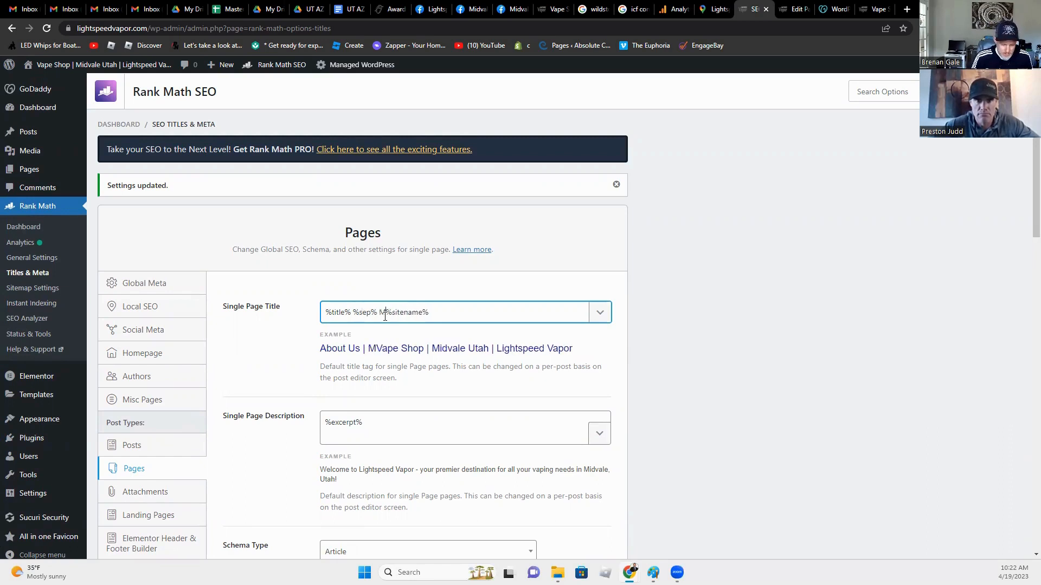
text(, Utah |)
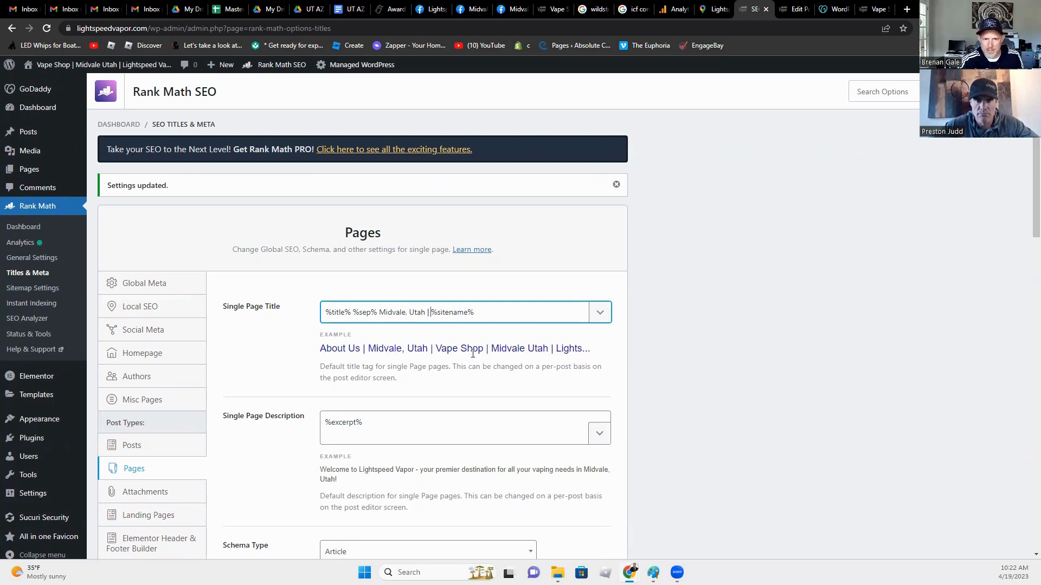
drag(430, 313, 377, 313)
key(BackSpace)
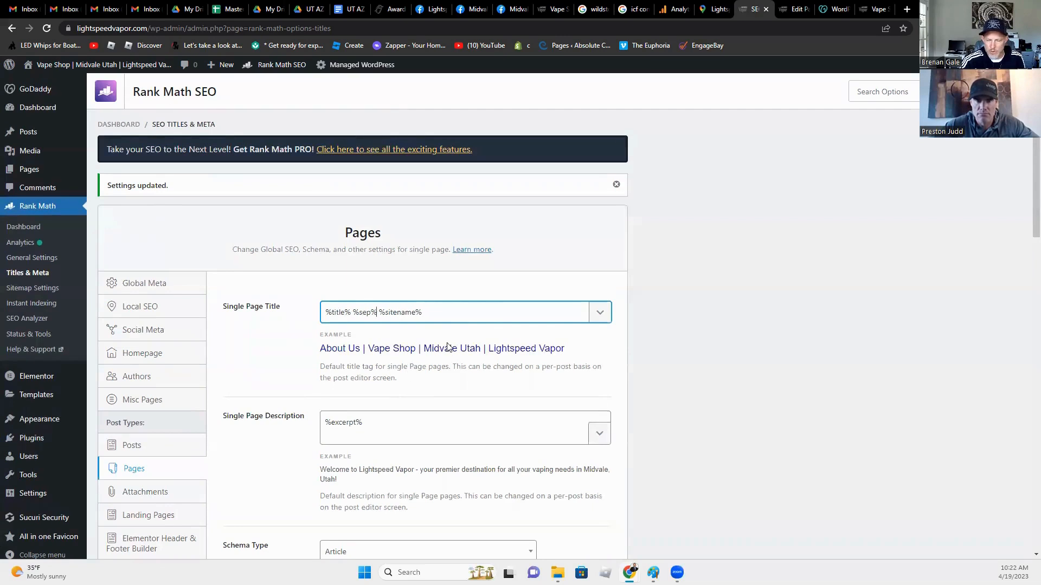
scroll(412, 434, down, 3)
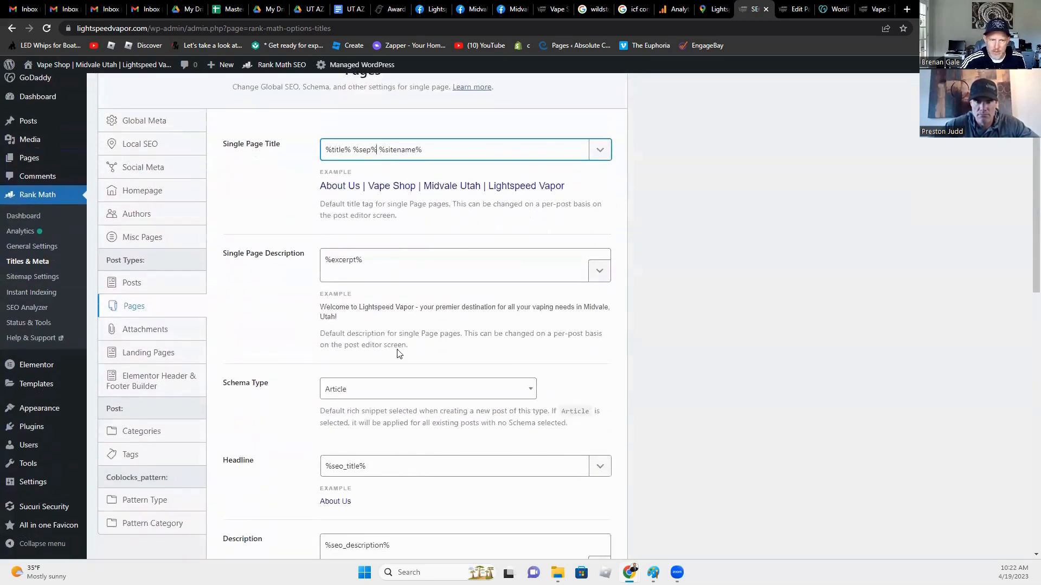
Step: Change the default schema type for single Pages from Article to Service
click(363, 265)
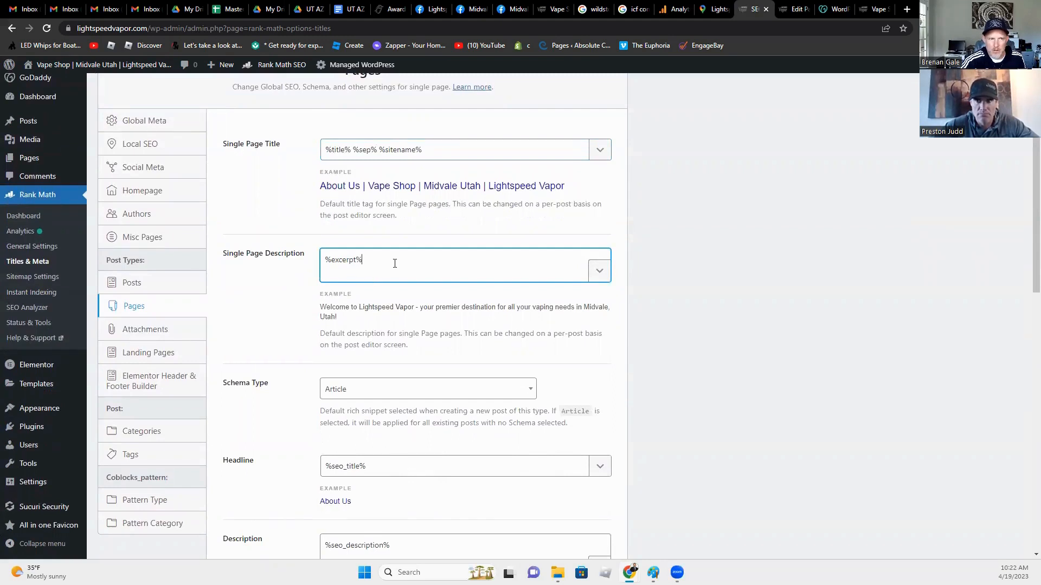
click(398, 390)
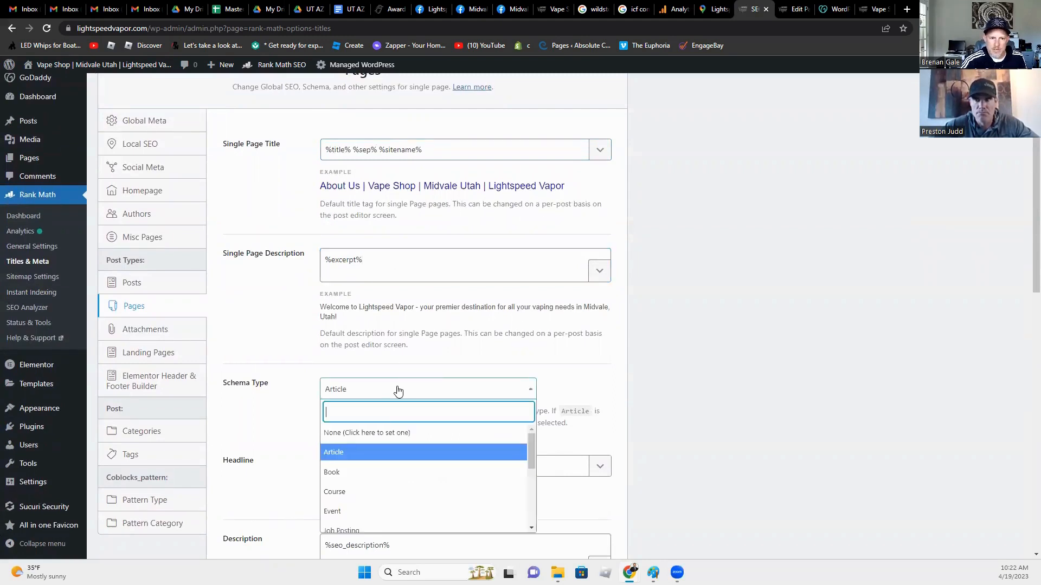
scroll(387, 433, down, 5)
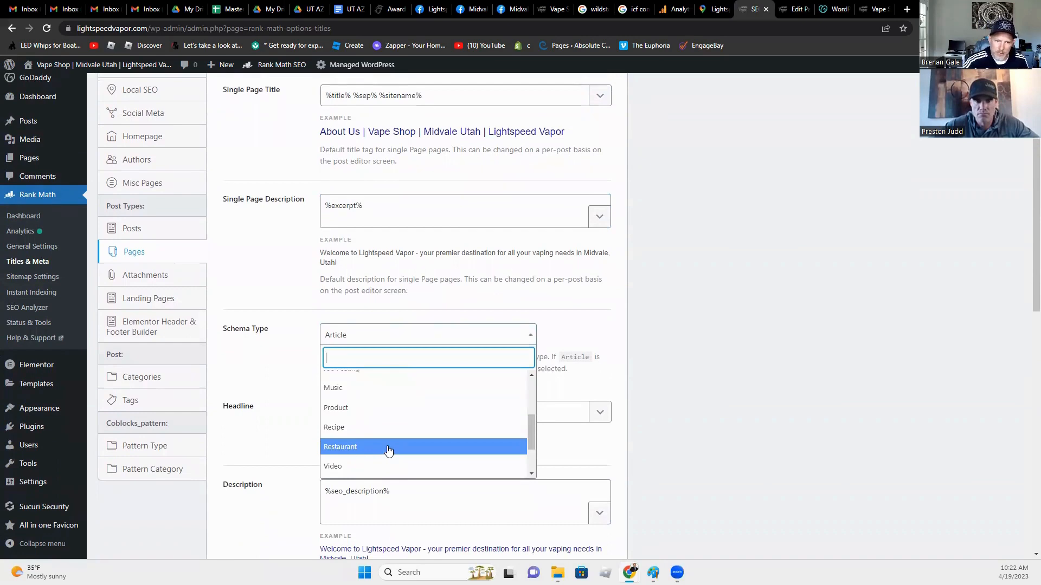
scroll(388, 450, down, 2)
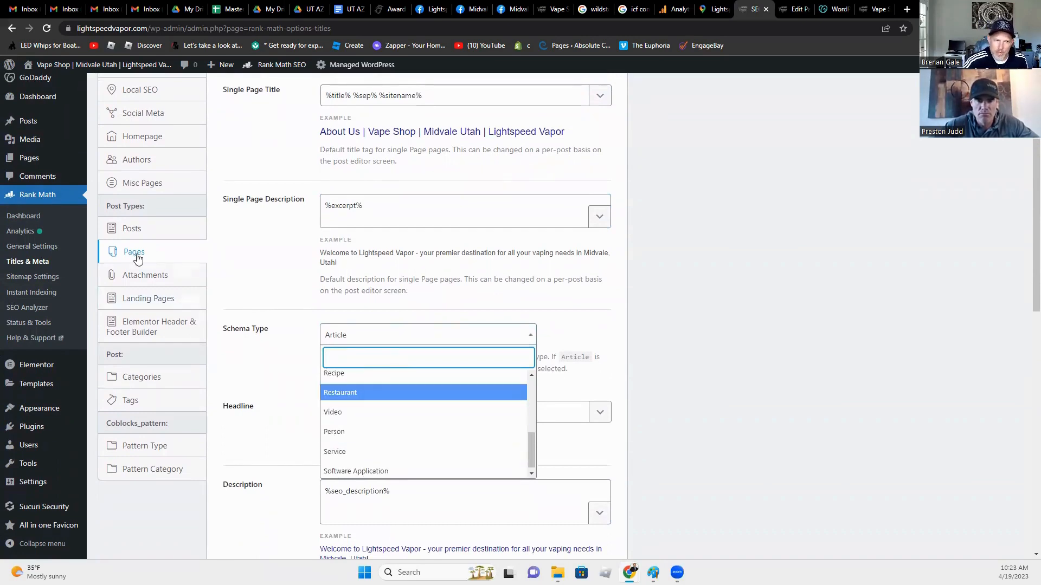
click(349, 453)
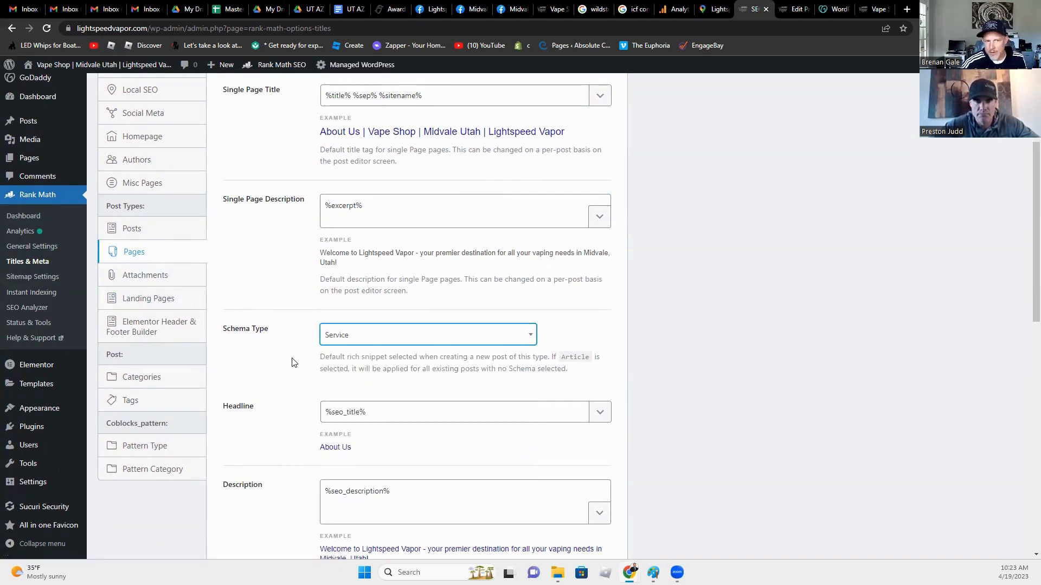
scroll(292, 363, down, 2)
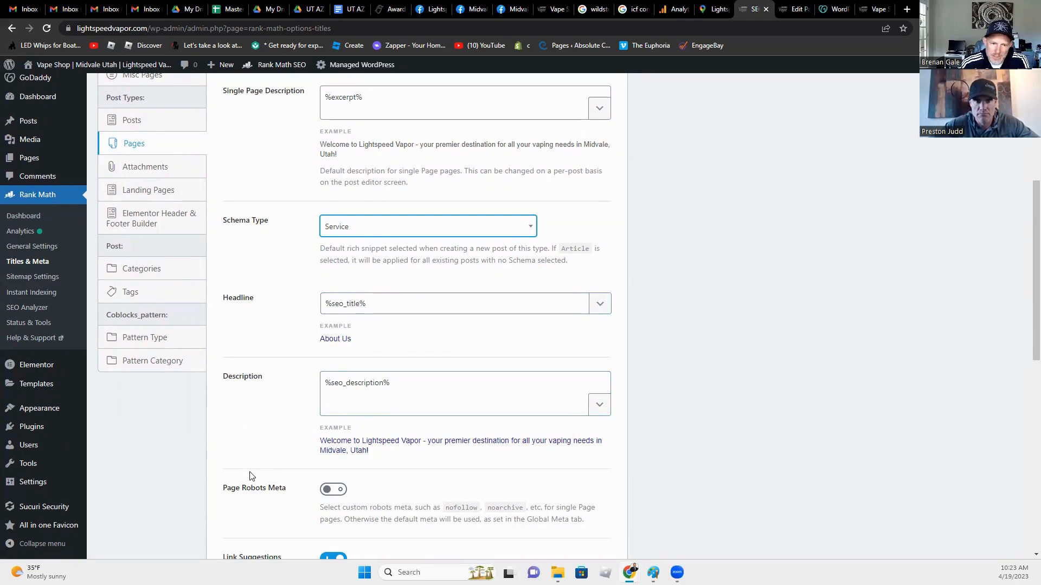
scroll(423, 154, down, 2)
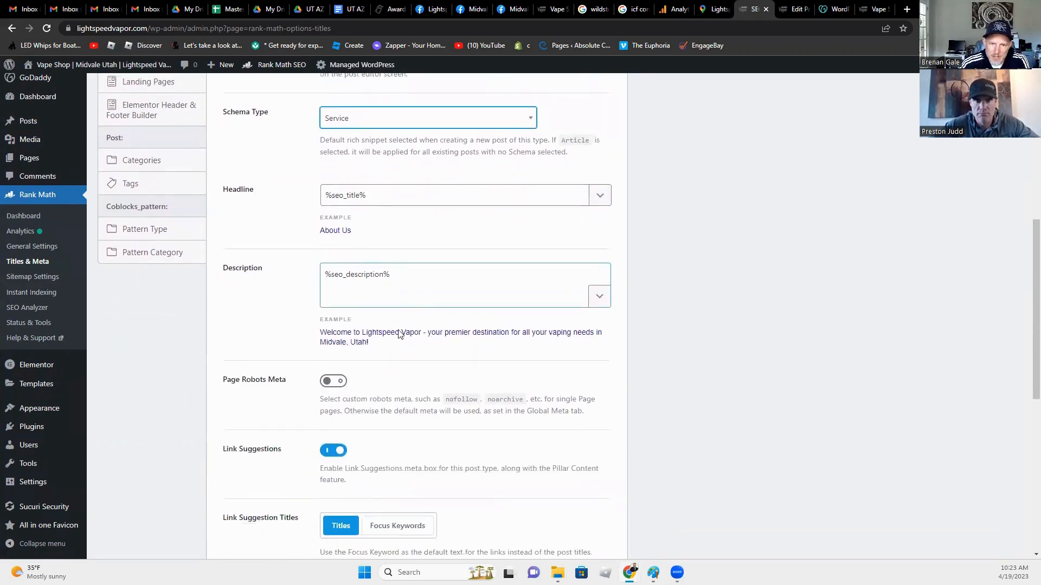
scroll(355, 534, down, 2)
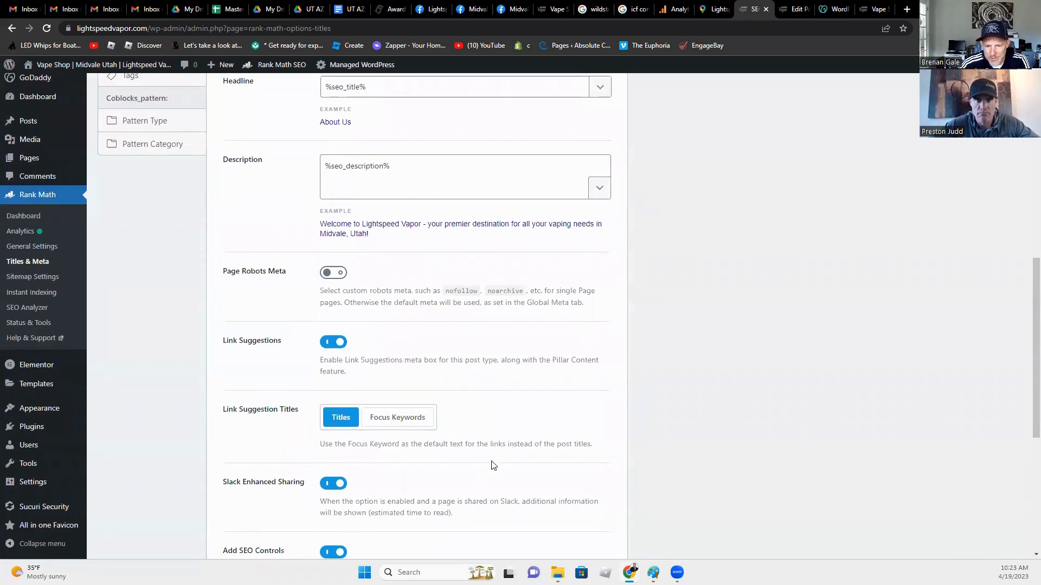
scroll(470, 509, up, 10)
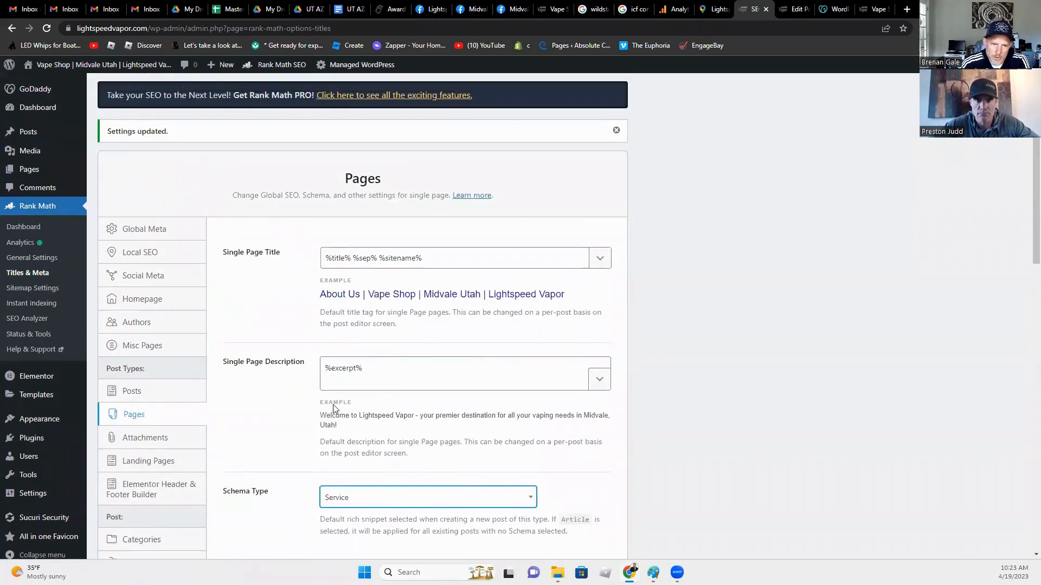
scroll(288, 480, down, 5)
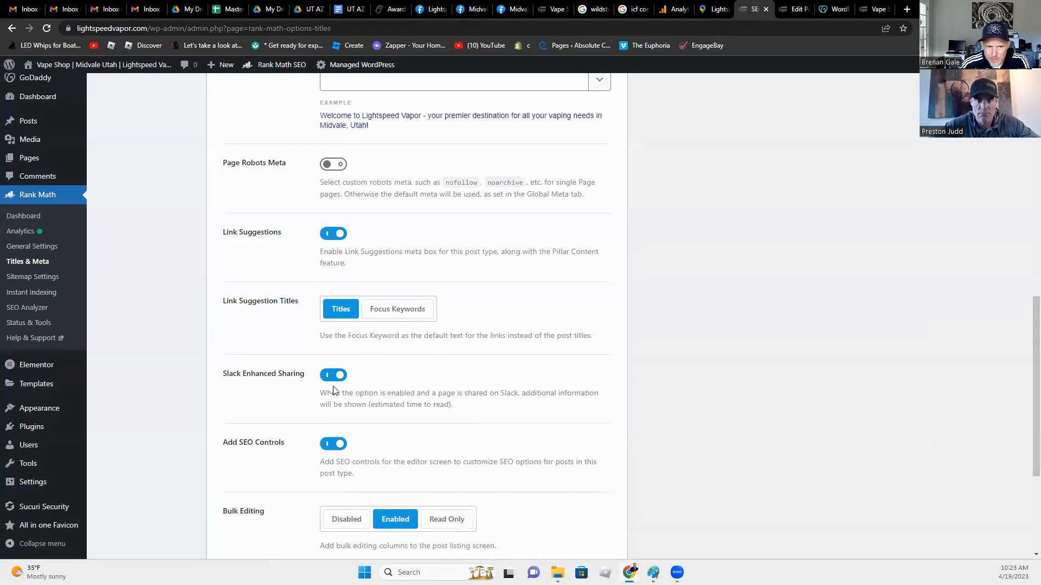
scroll(334, 440, down, 2)
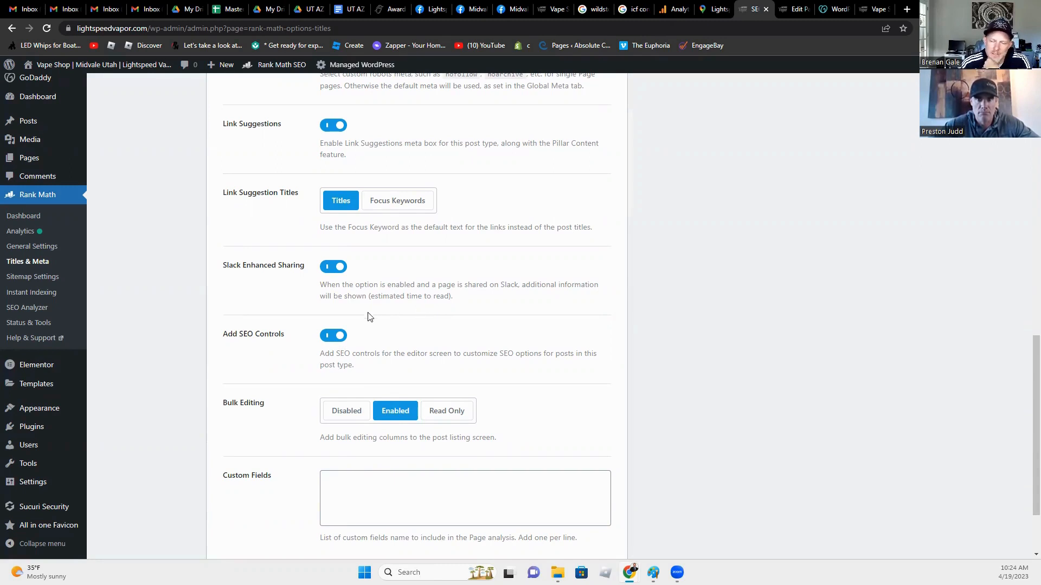
scroll(276, 439, down, 2)
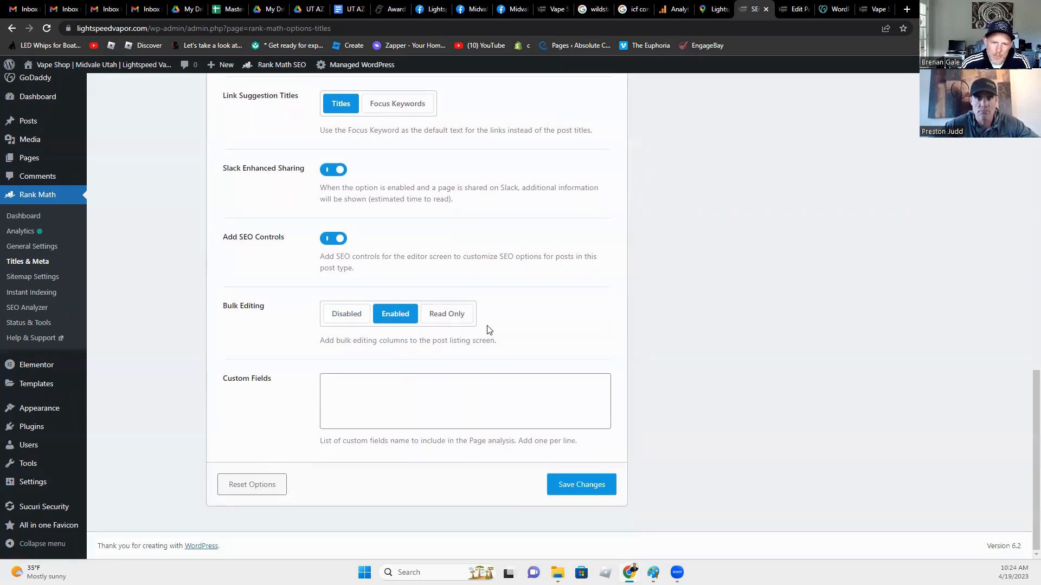
click(387, 407)
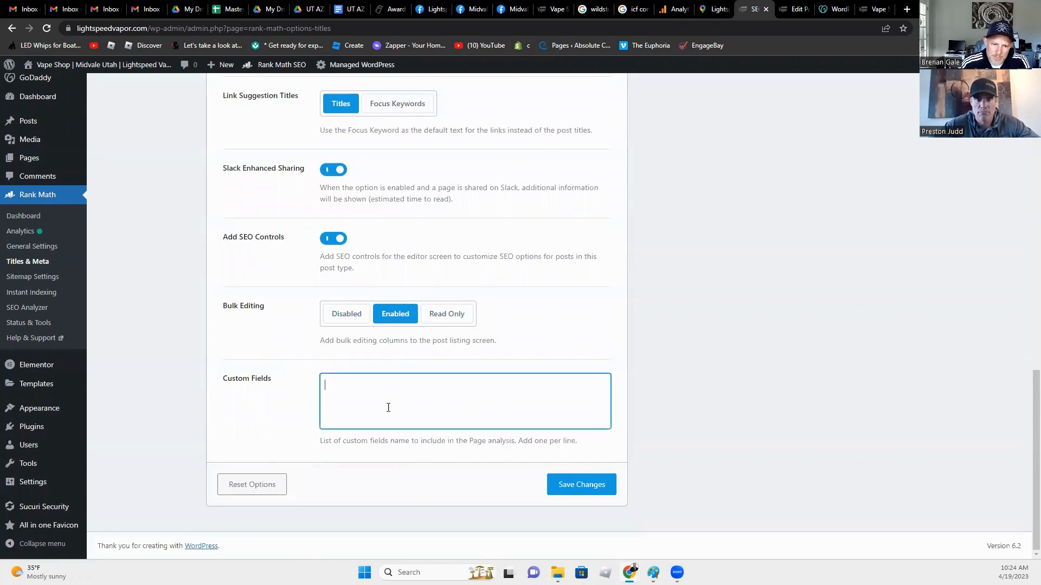
Step: Save the Pages settings and confirm Posts still use the Article schema
click(551, 481)
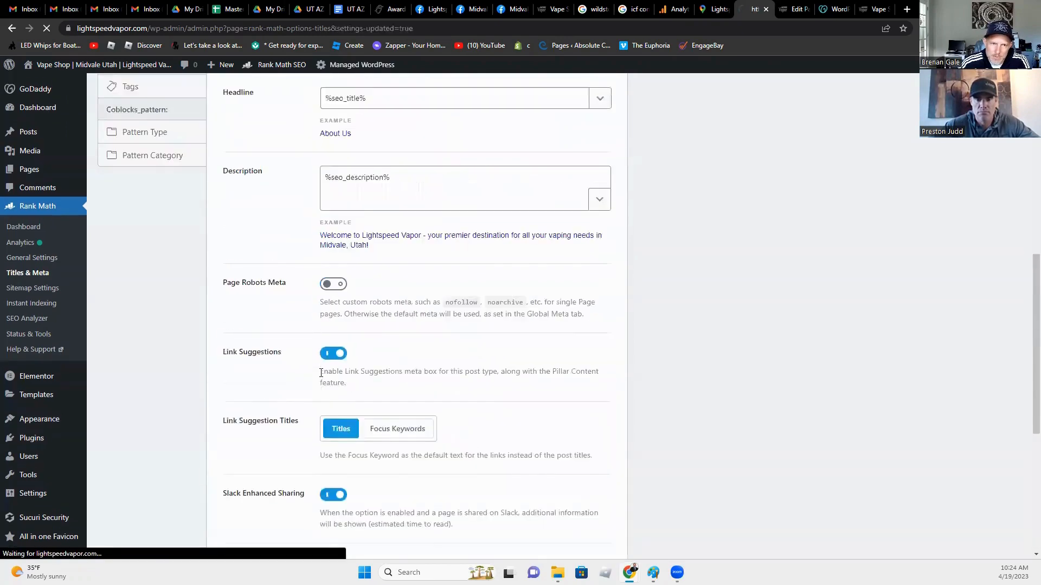
scroll(232, 446, down, 3)
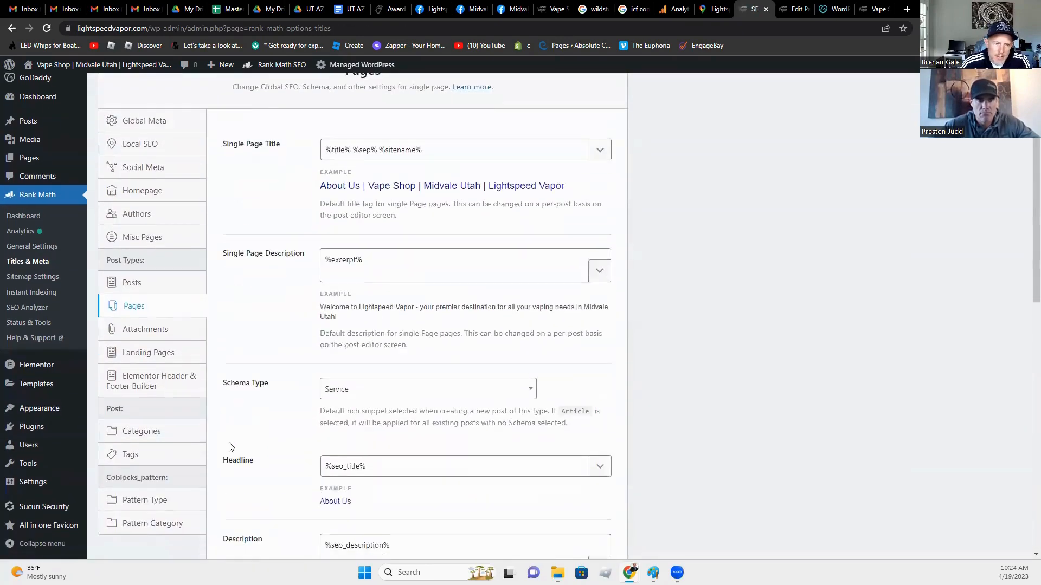
click(148, 287)
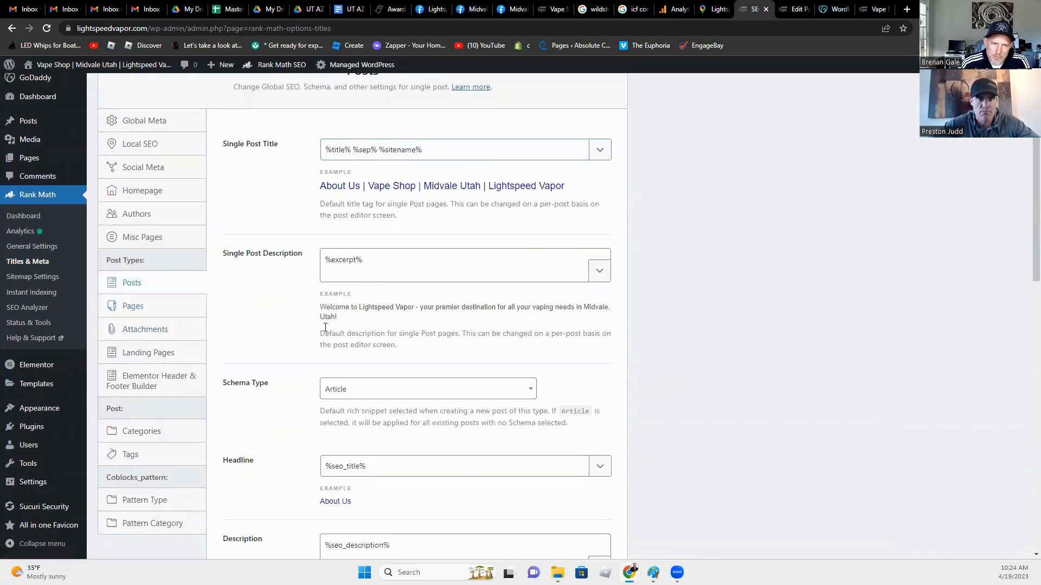
click(134, 305)
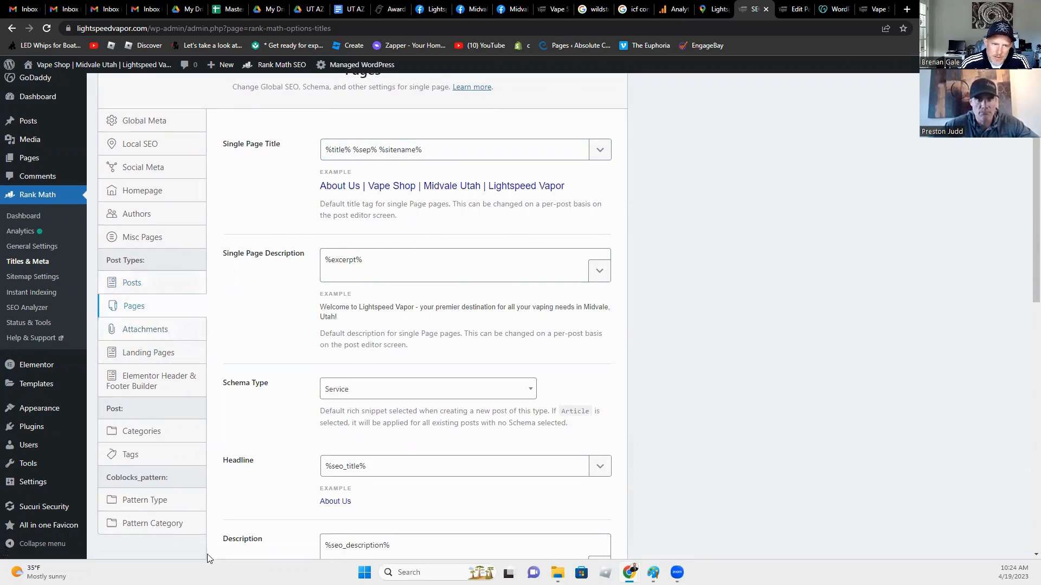
click(146, 333)
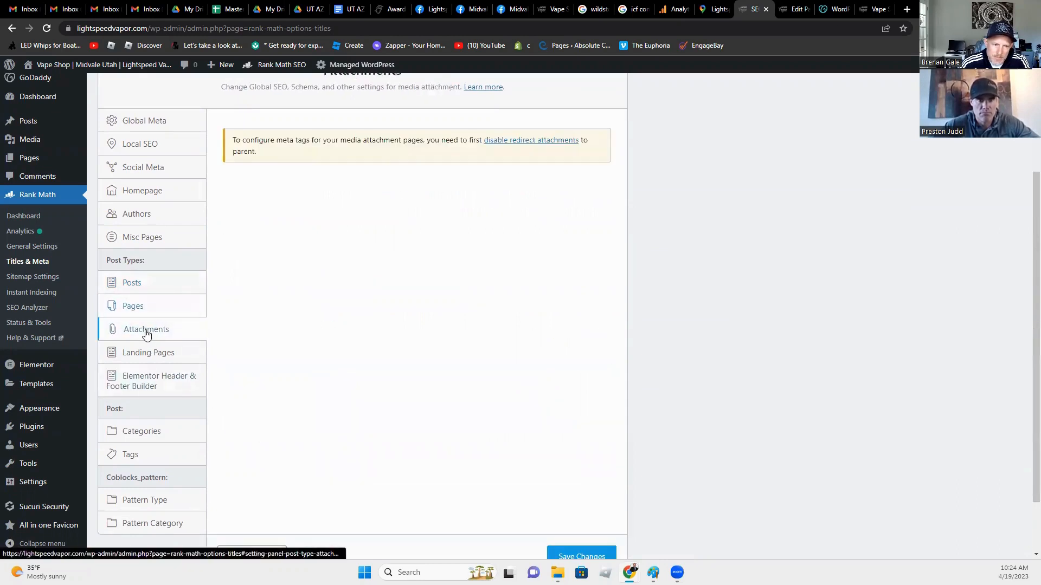
Step: Review the Landing Pages and Elementor Header & Footer Builder settings, the latter with schema None
click(151, 359)
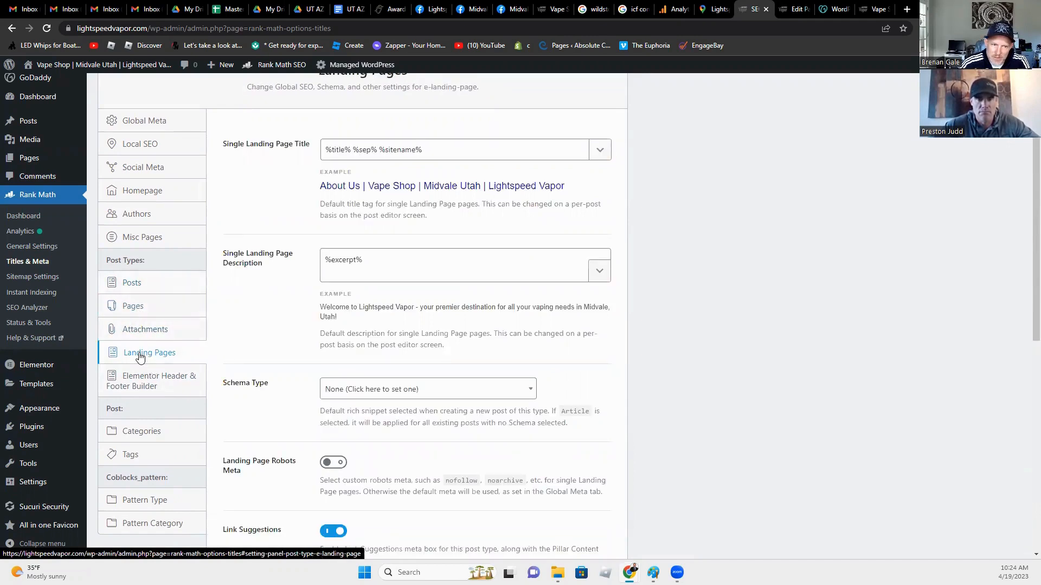
click(142, 380)
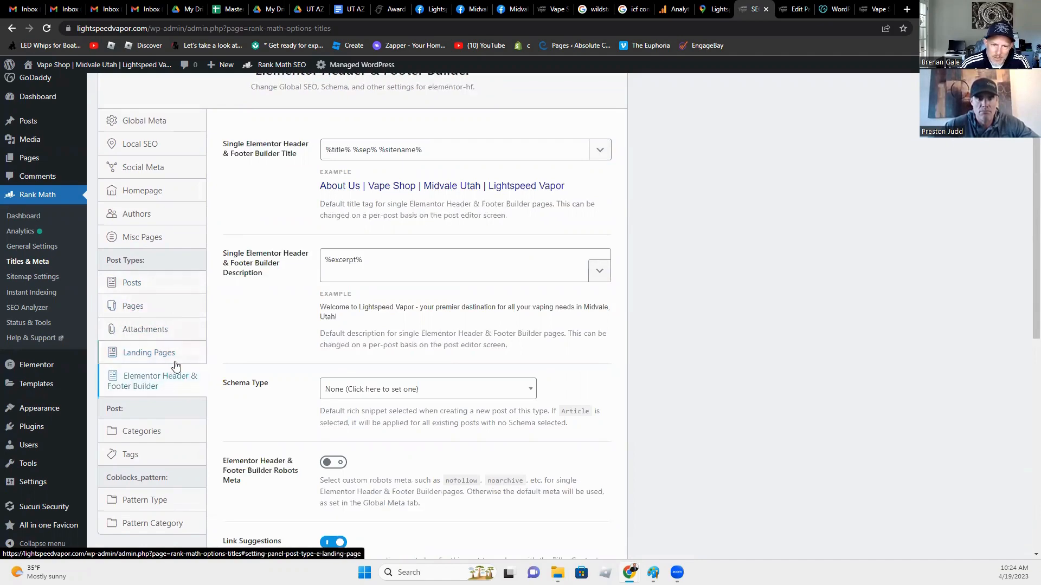
scroll(175, 367, down, 4)
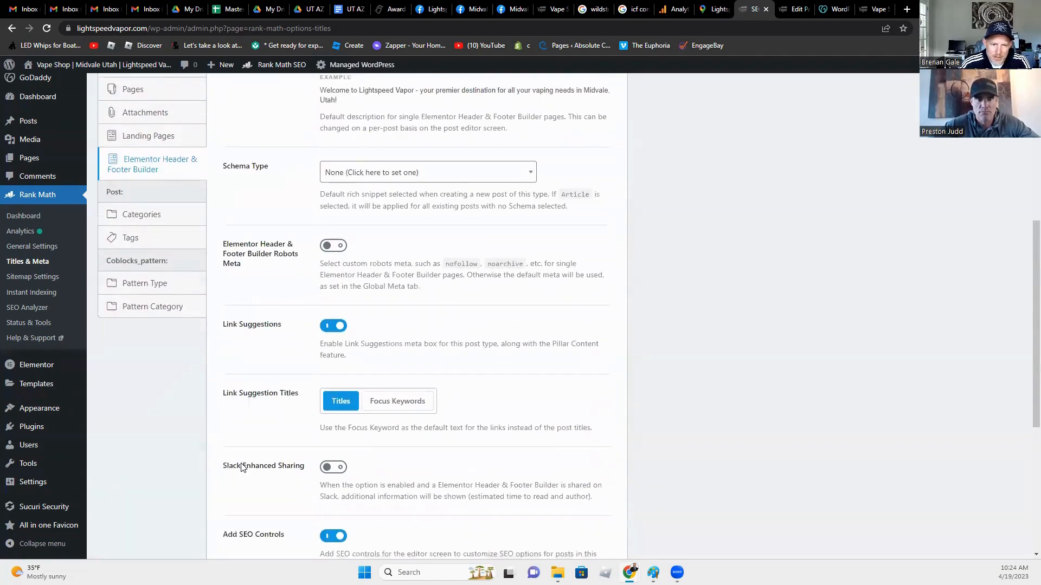
scroll(245, 466, down, 3)
scroll(248, 465, down, 2)
scroll(250, 463, up, 9)
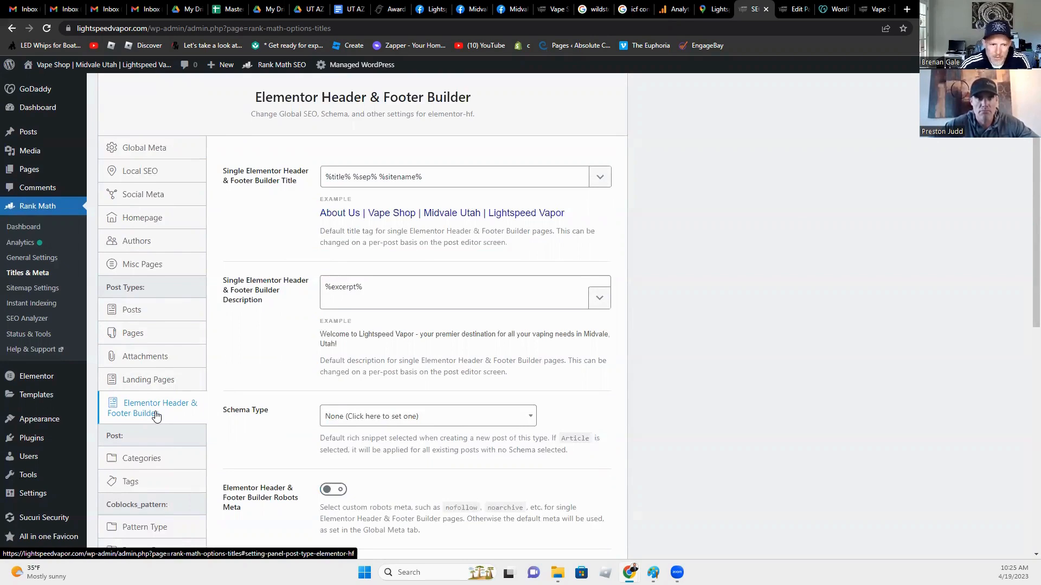
scroll(157, 415, down, 2)
Step: Review the Category and Tag archive title and meta settings
click(140, 350)
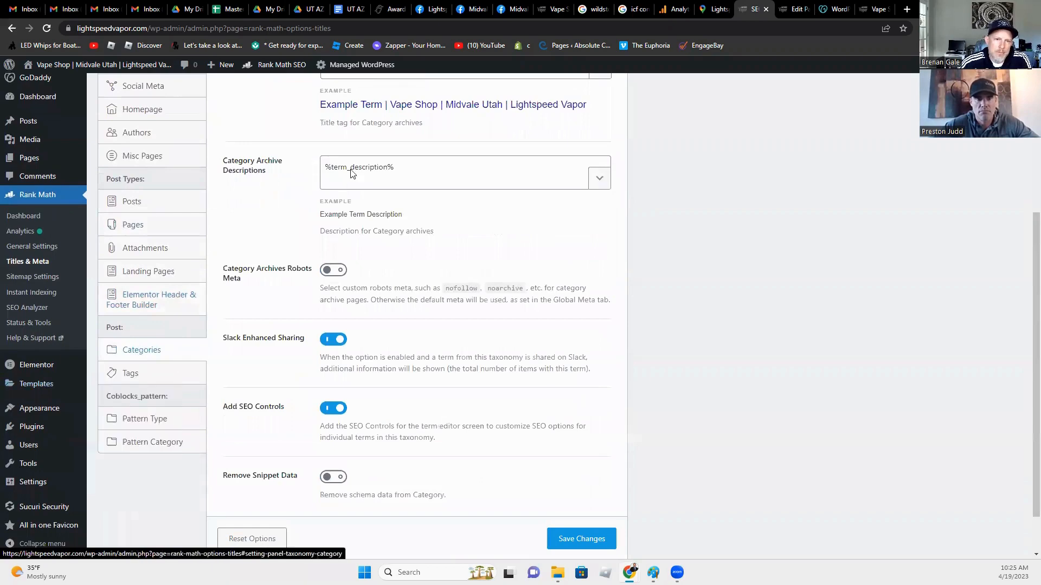
scroll(488, 414, up, 3)
scroll(477, 418, up, 1)
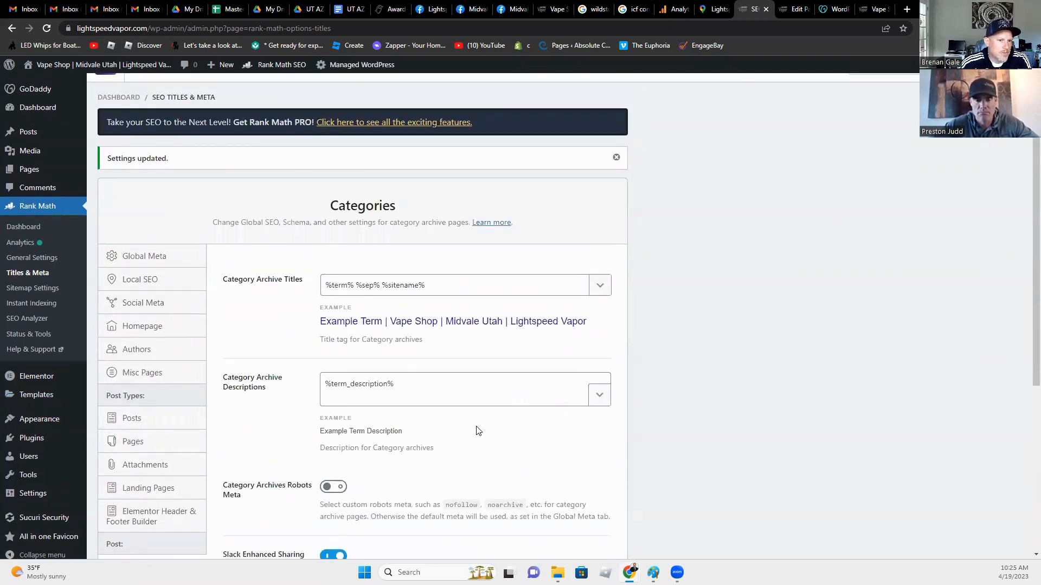
scroll(477, 431, down, 3)
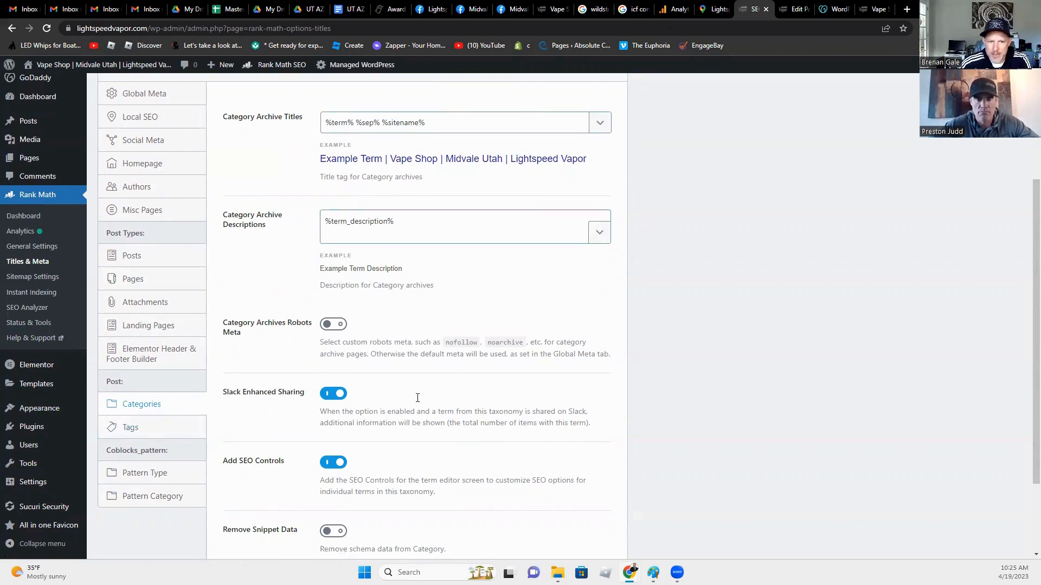
scroll(371, 490, down, 2)
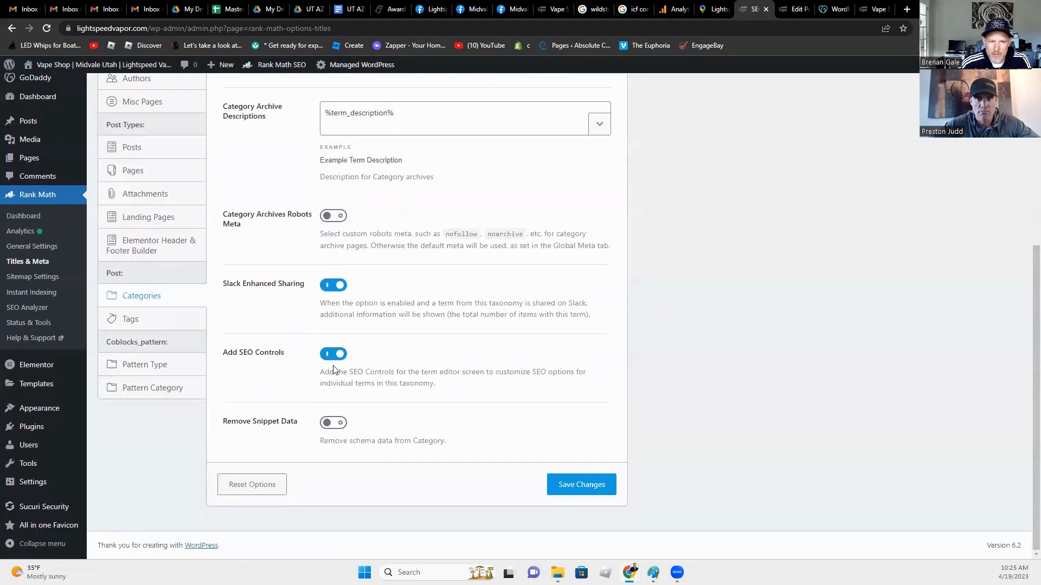
click(129, 321)
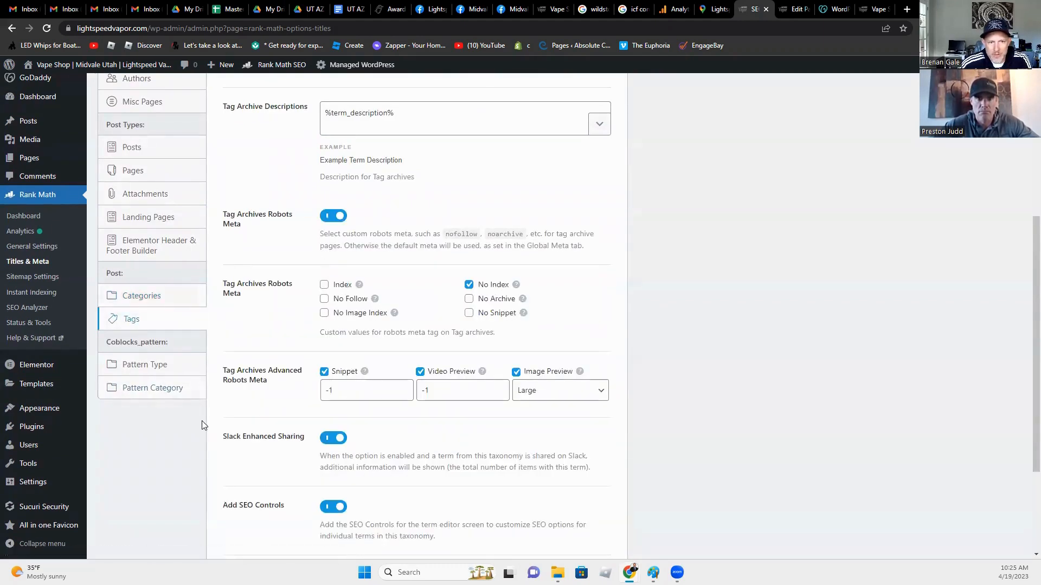
scroll(248, 525, up, 4)
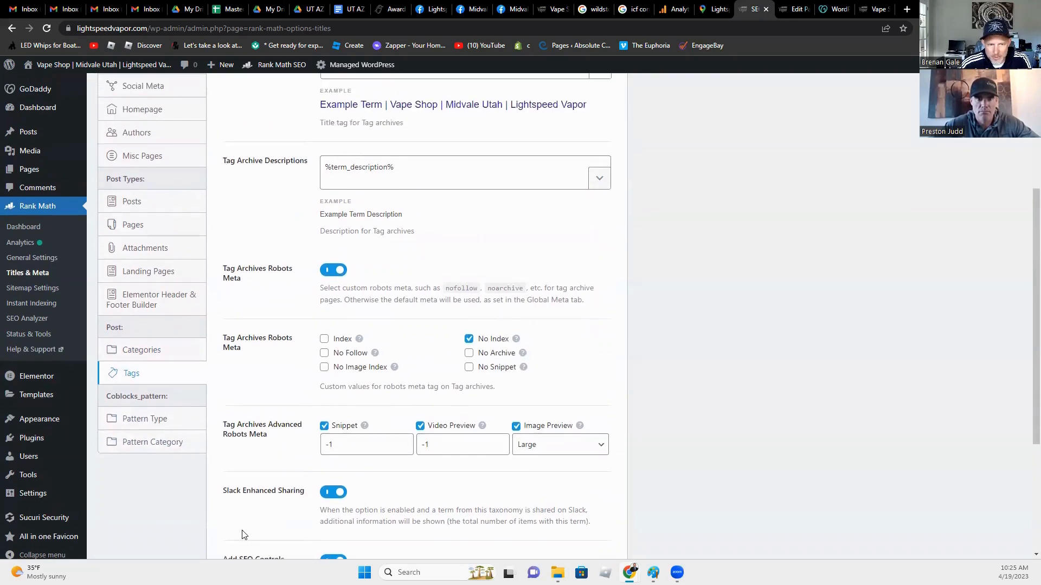
scroll(242, 535, up, 1)
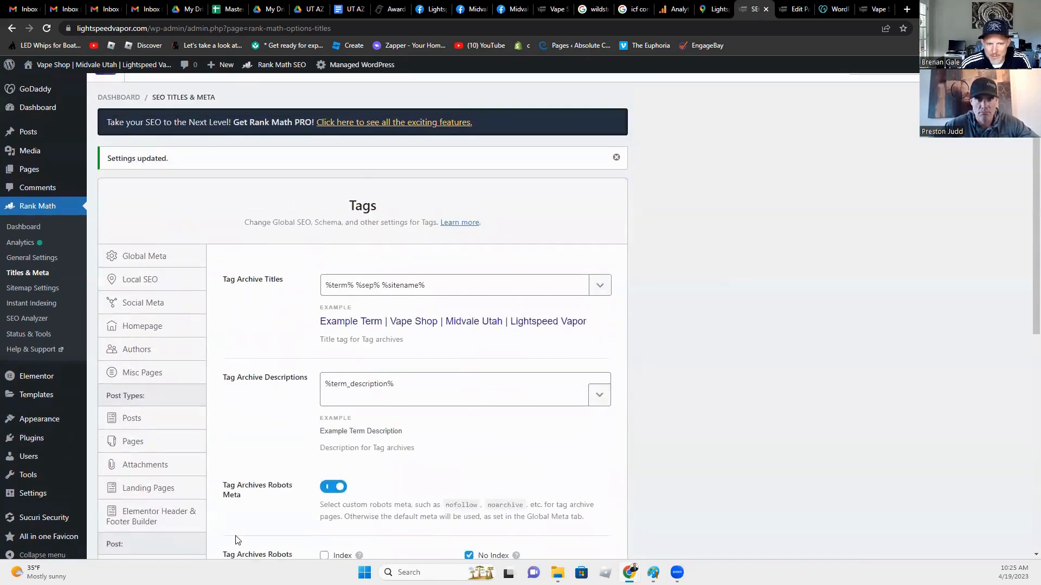
scroll(235, 541, down, 1)
scroll(235, 541, down, 1)
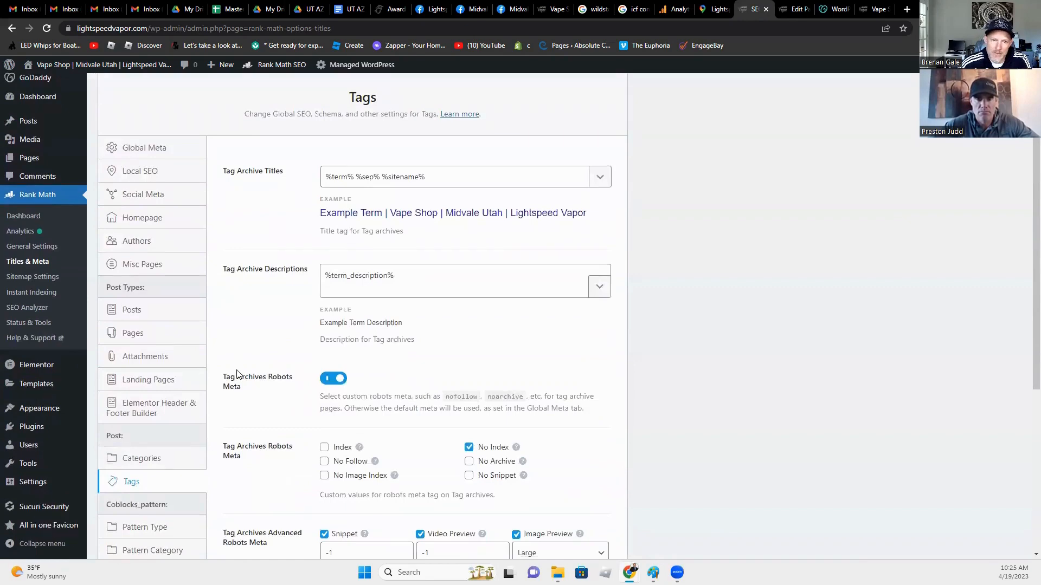
scroll(239, 374, down, 3)
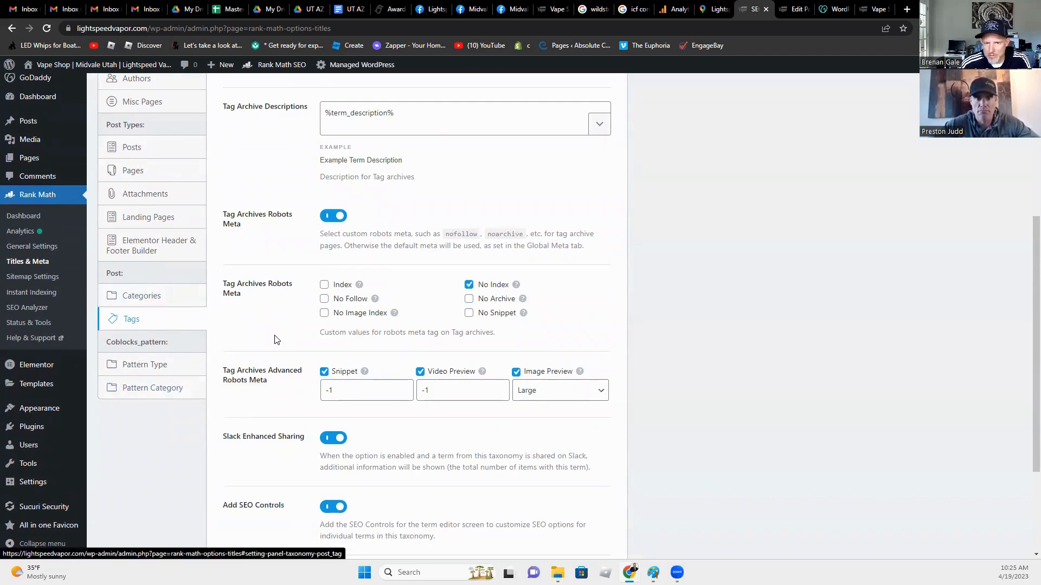
scroll(261, 391, up, 3)
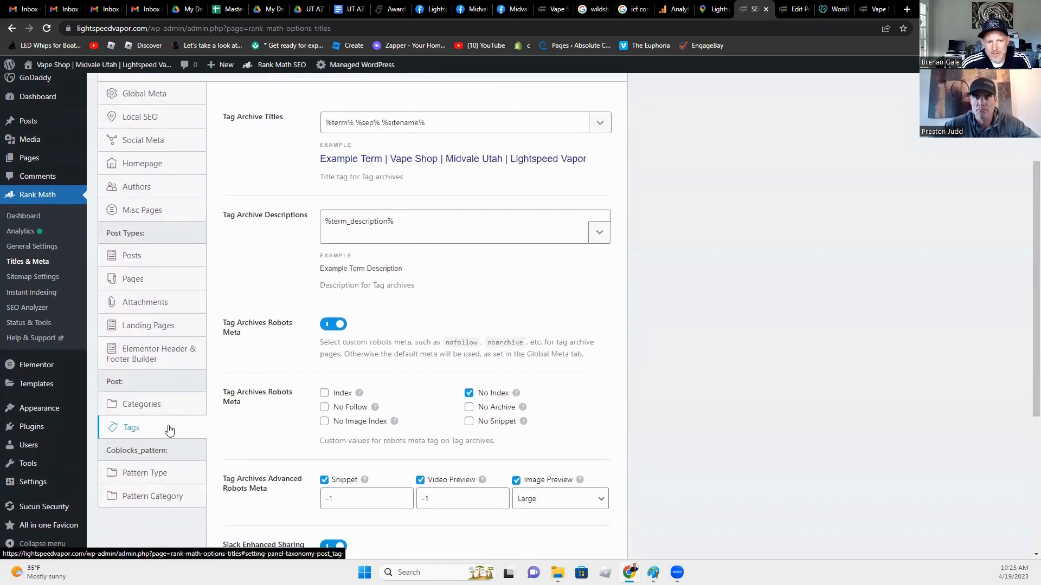
Step: Check the Pattern Type archive settings, titled %term% %sep% %sitename%, with Settings updated shown
click(157, 404)
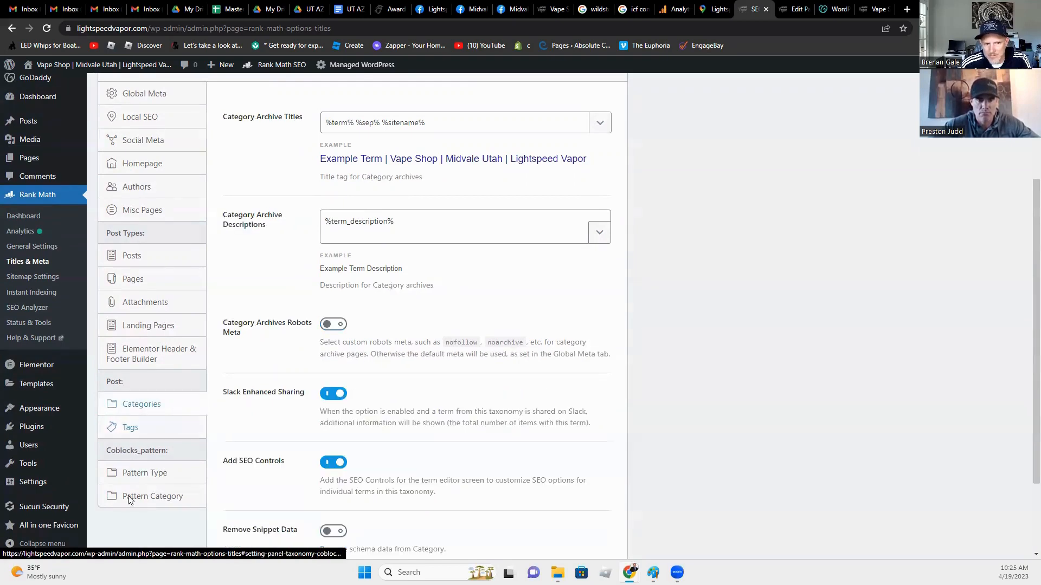
scroll(248, 442, down, 1)
scroll(250, 445, down, 2)
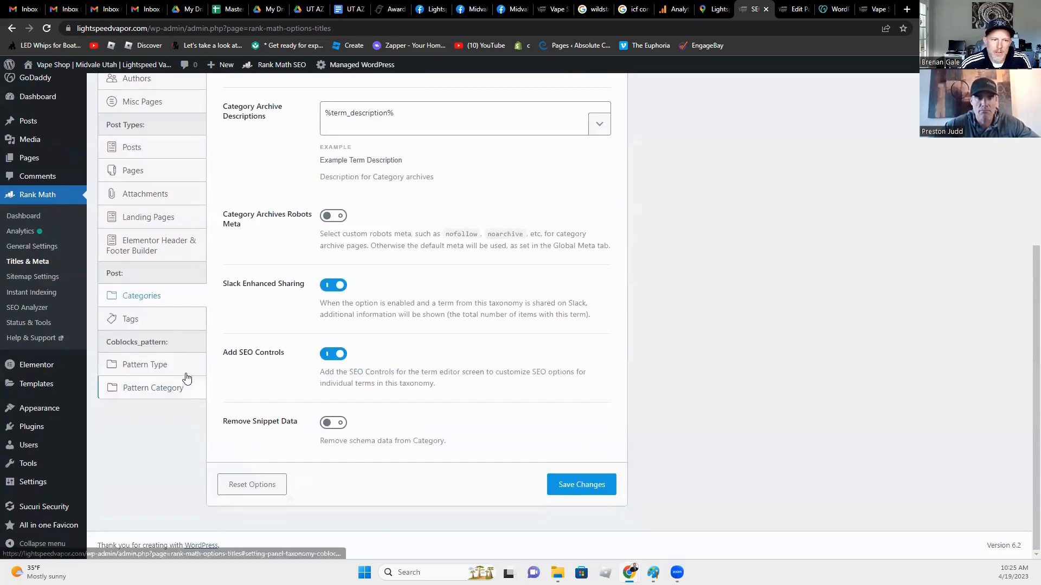
click(155, 366)
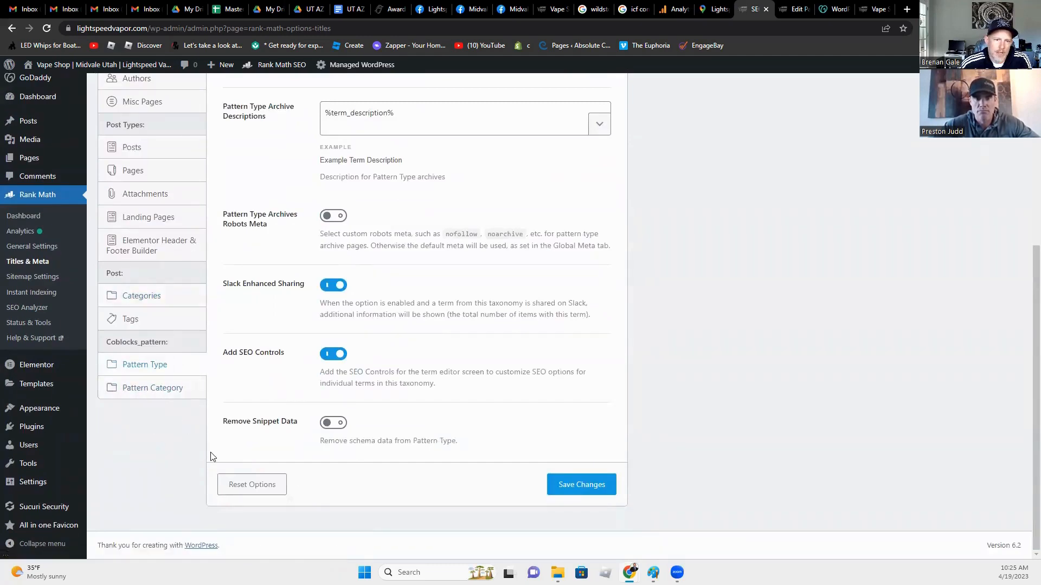
scroll(174, 404, up, 3)
scroll(180, 408, up, 3)
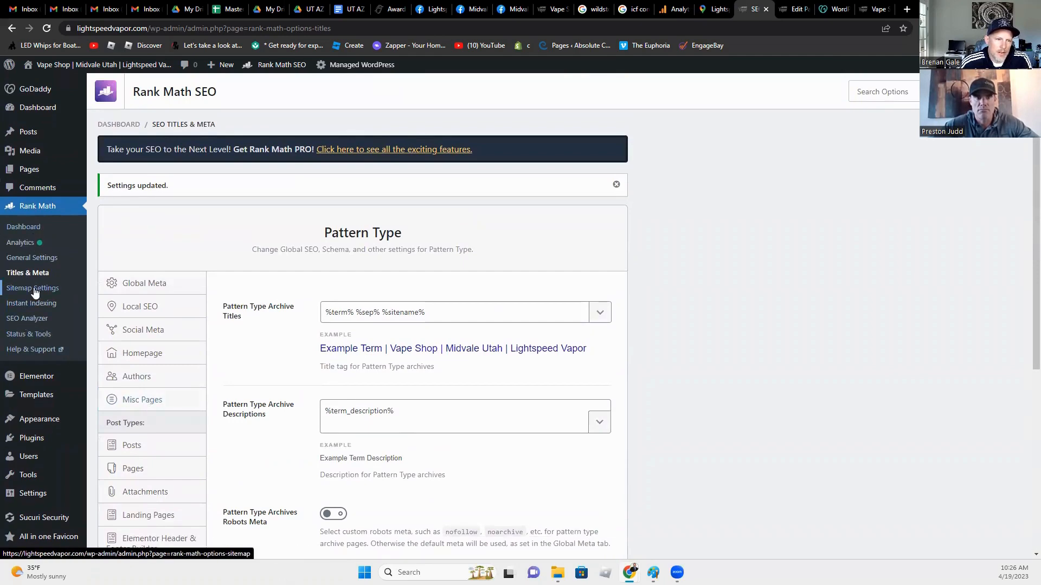
Step: Switch on the Image SEO module in the Rank Math dashboard and open its settings
click(35, 228)
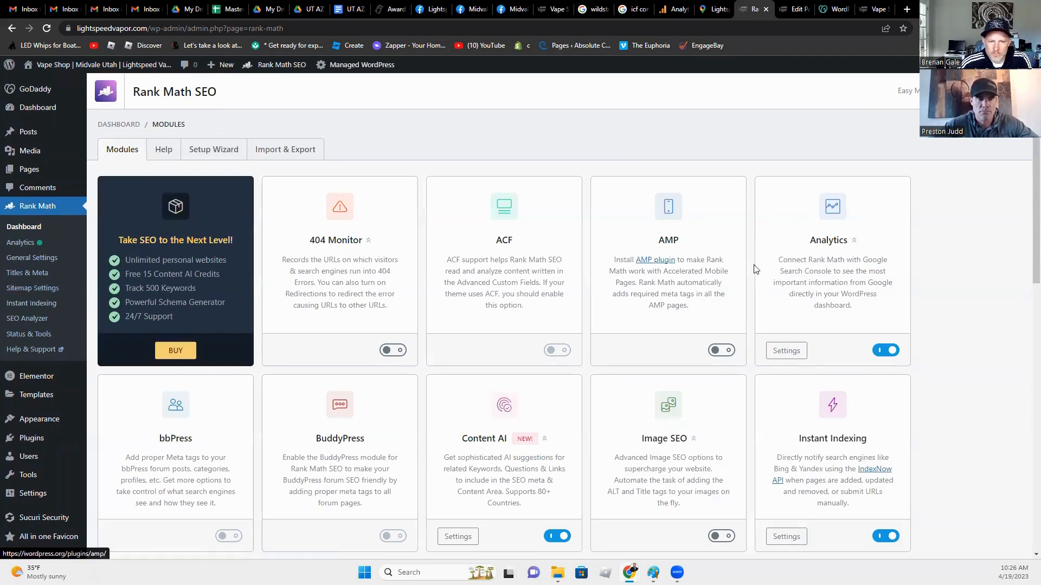
scroll(686, 319, down, 1)
scroll(687, 320, down, 2)
scroll(677, 331, up, 3)
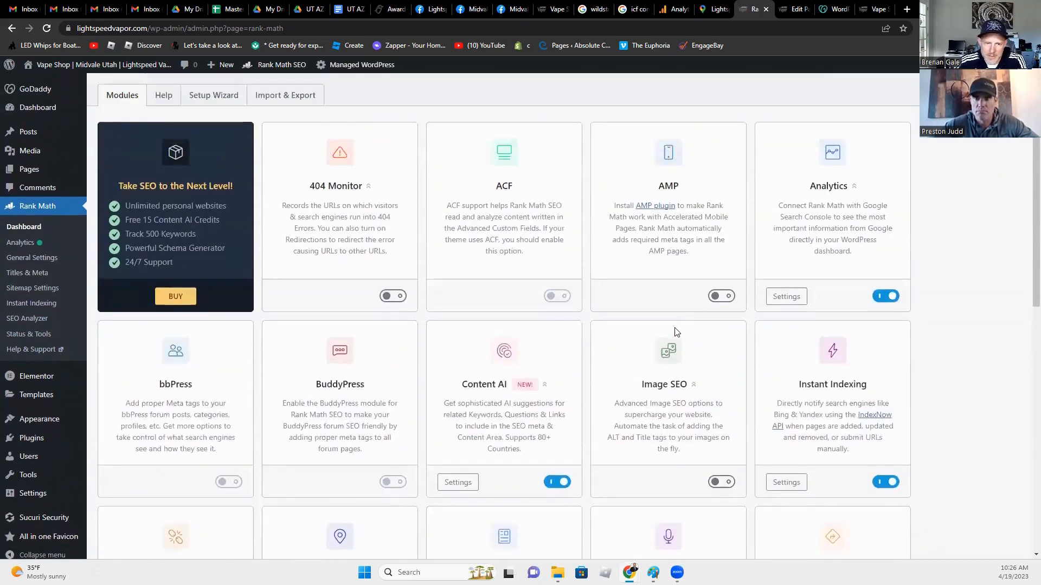
scroll(672, 336, down, 4)
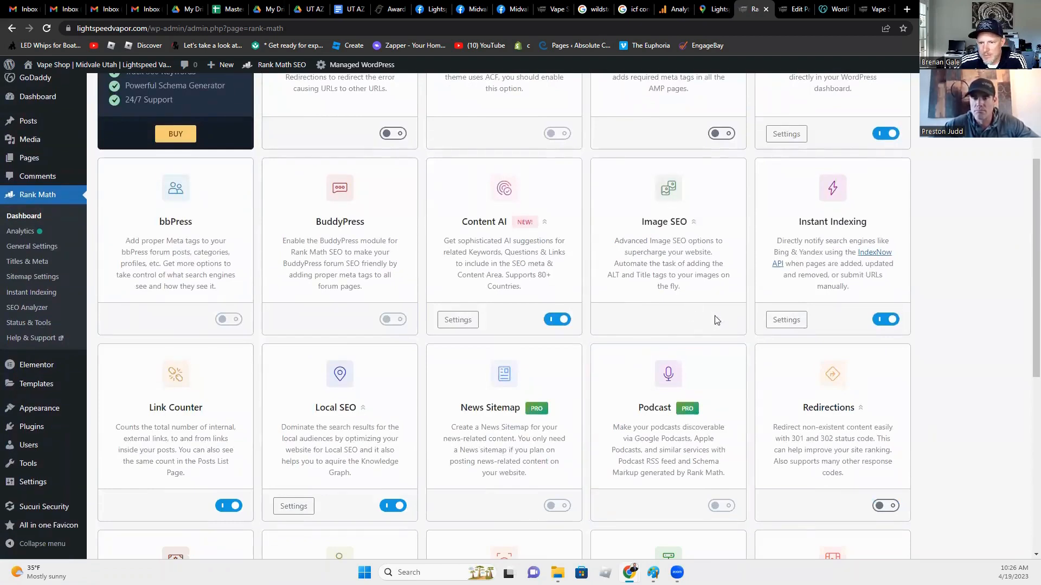
click(716, 319)
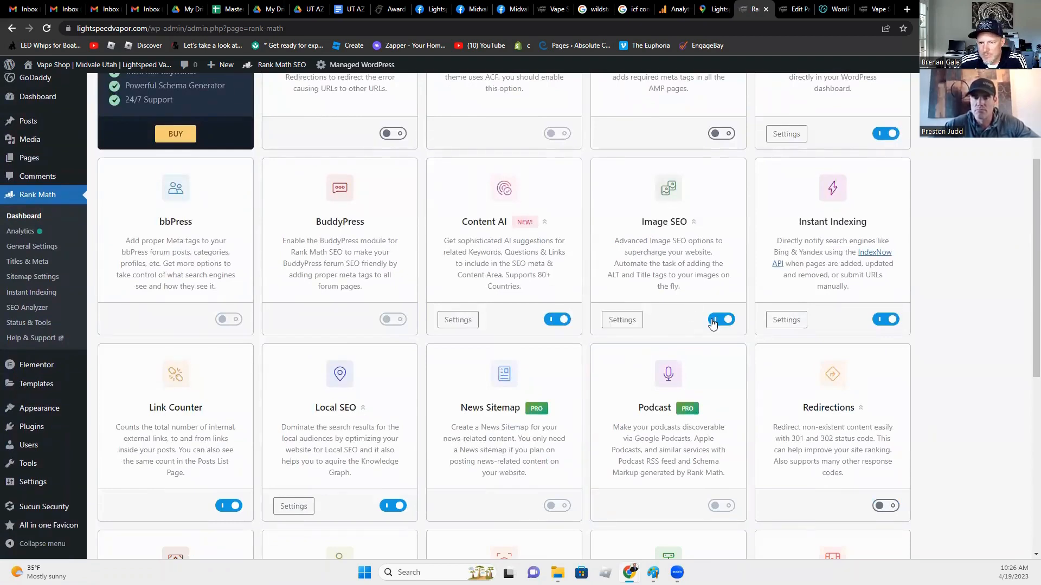
click(622, 320)
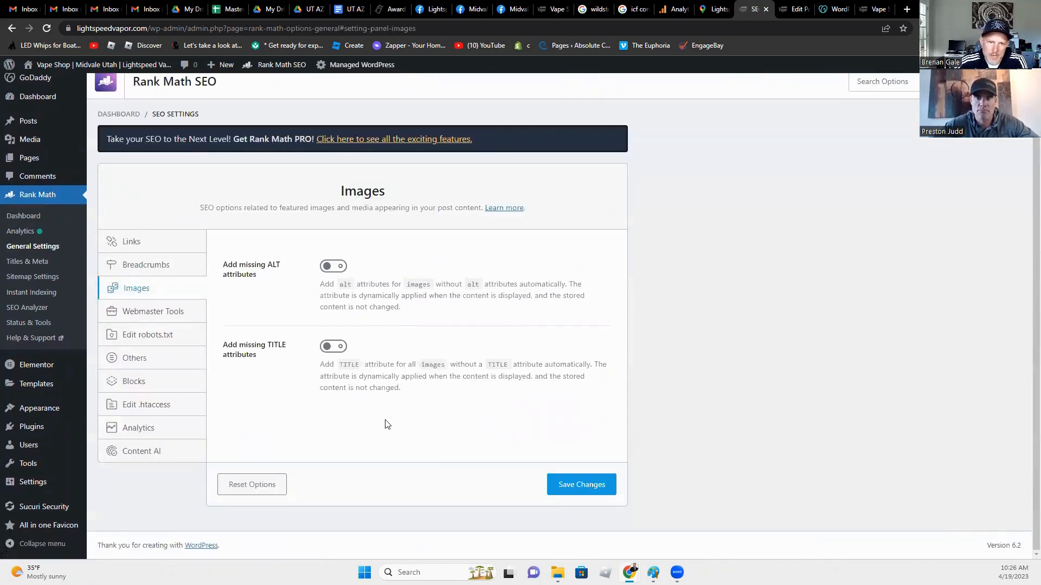
Step: Turn on Add missing ALT attributes with the alt format %filename% %title%
click(342, 266)
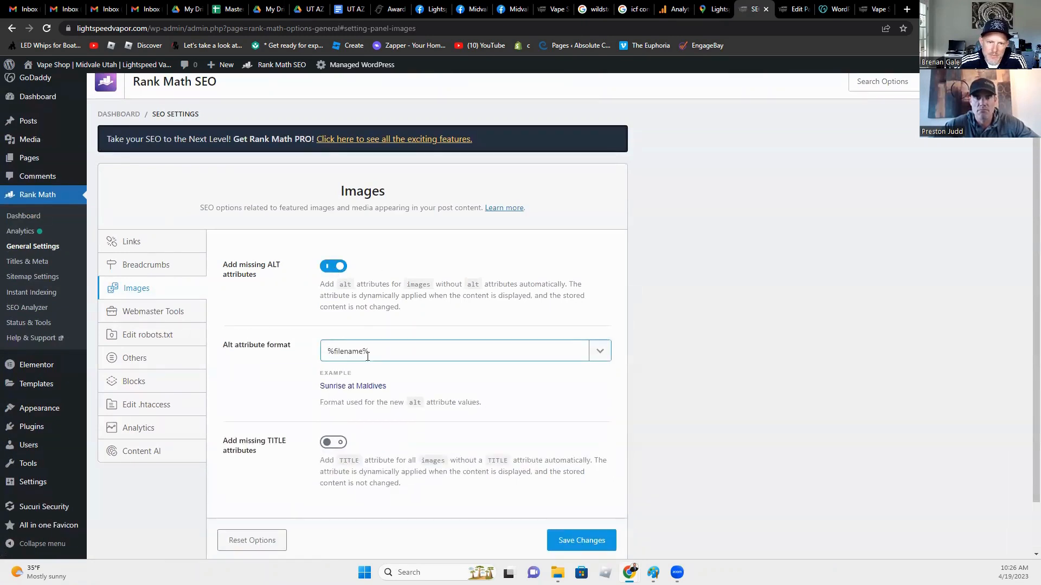
click(597, 355)
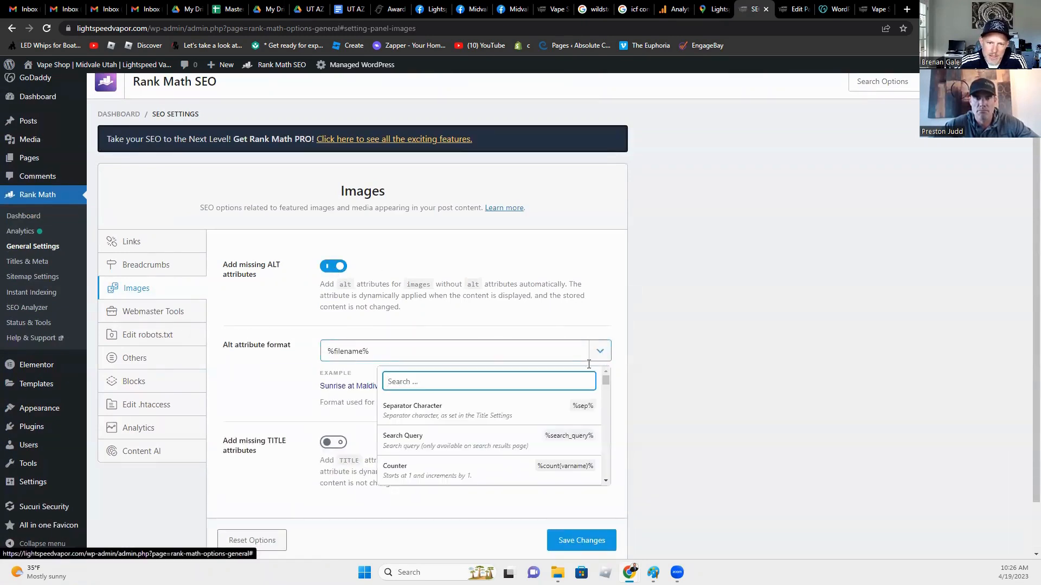
click(334, 343)
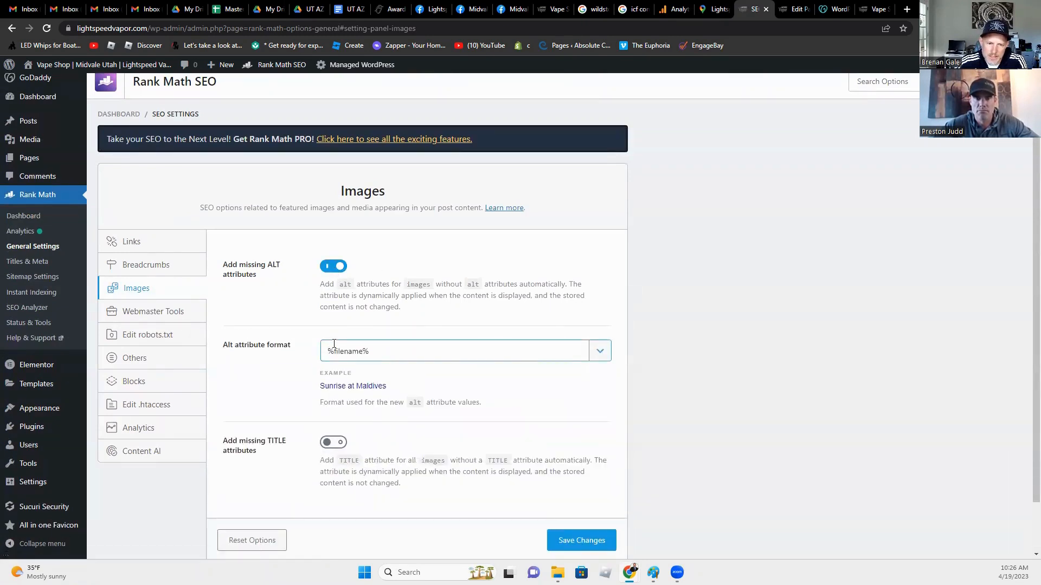
click(598, 353)
scroll(546, 428, down, 2)
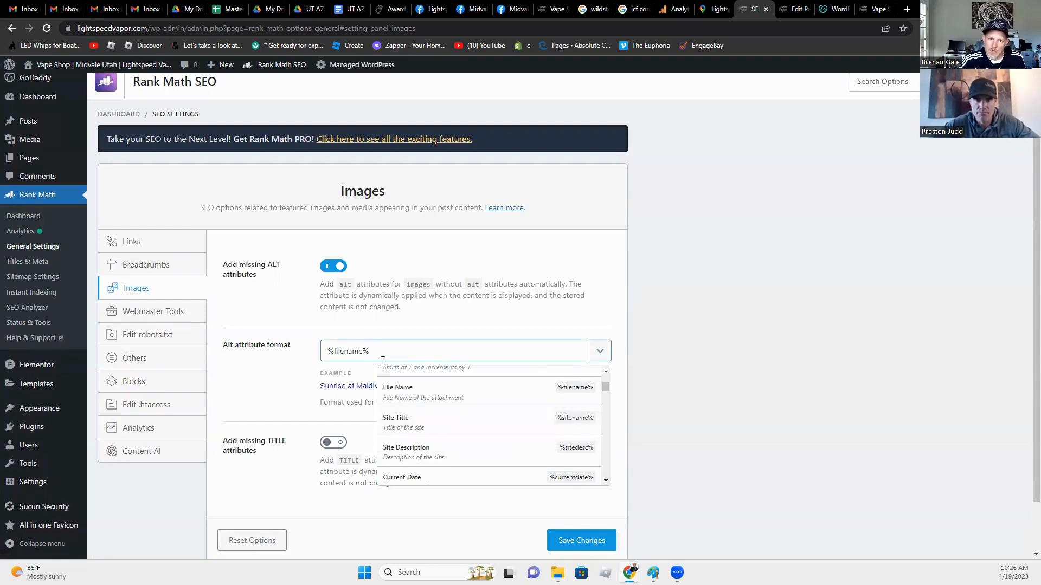
scroll(465, 447, down, 3)
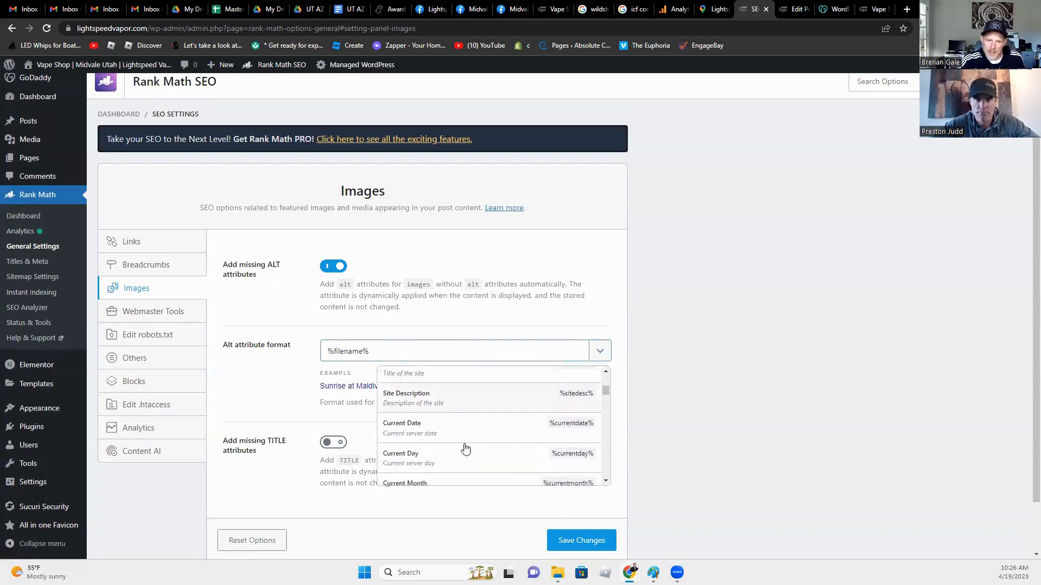
scroll(465, 447, down, 5)
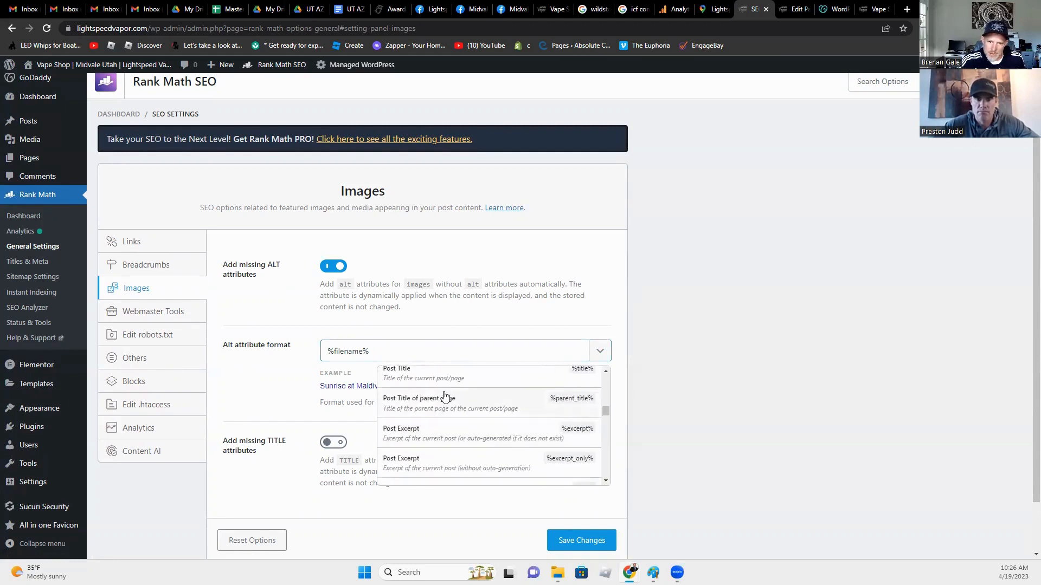
click(413, 376)
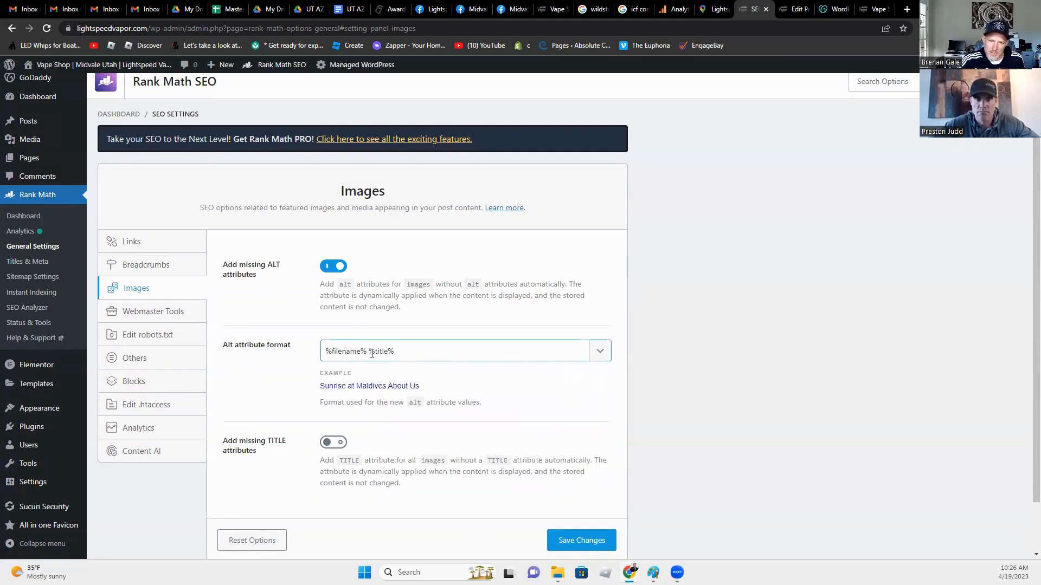
drag(371, 352, 392, 352)
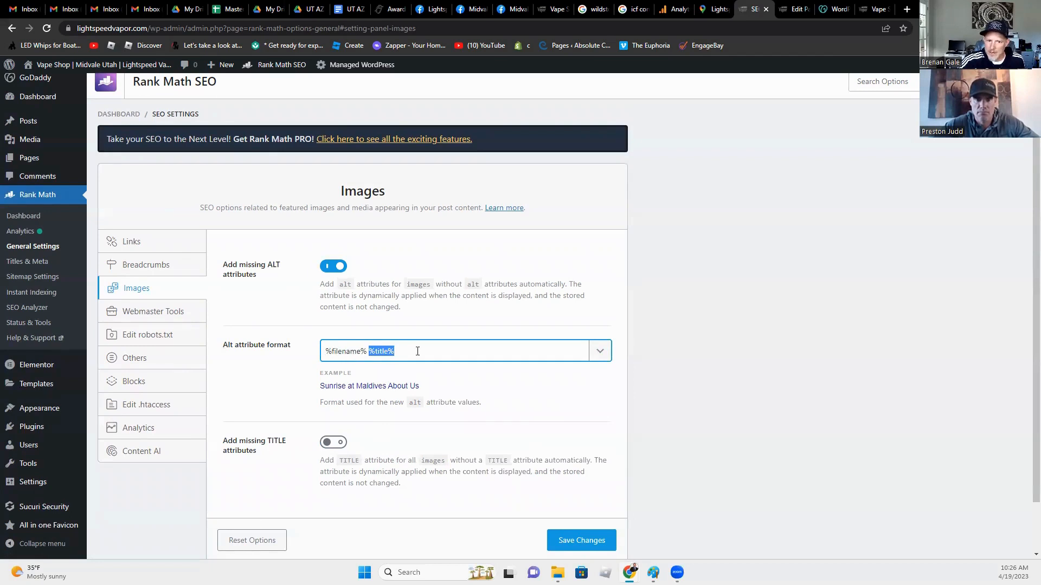
click(407, 462)
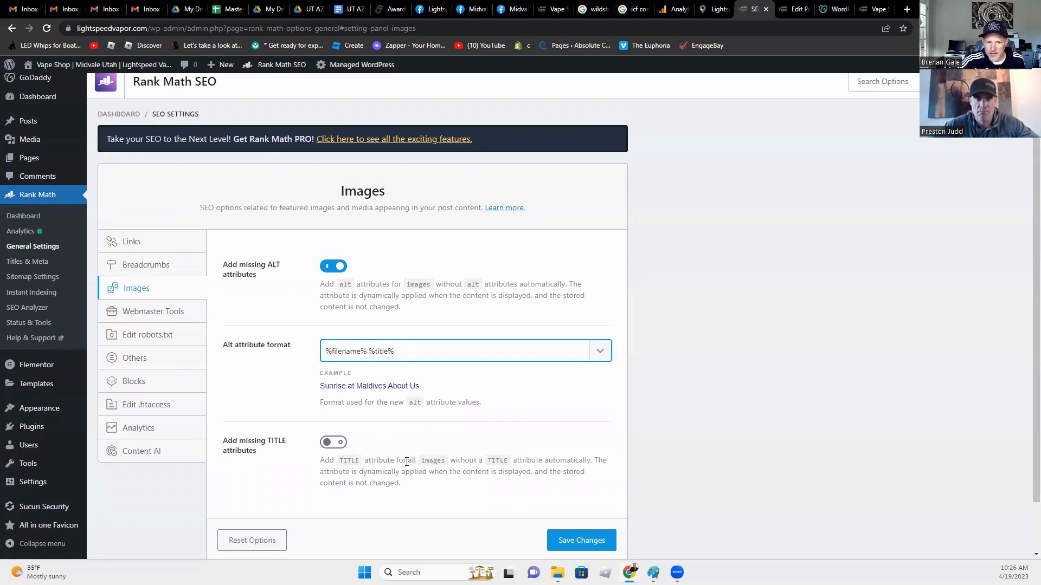
Step: Turn on Add missing TITLE attributes and save the Images settings
click(335, 447)
scroll(418, 490, down, 3)
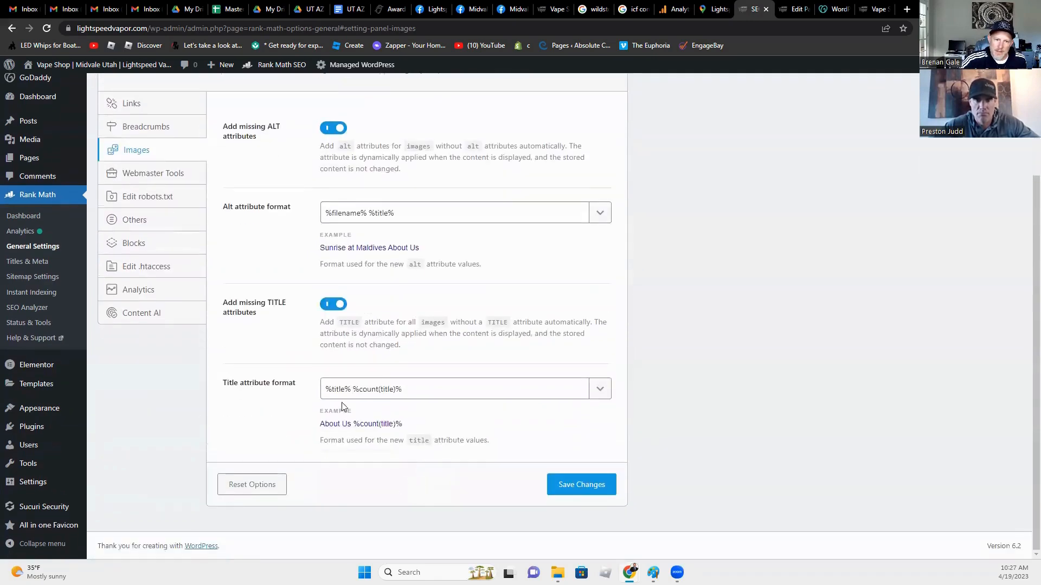
click(575, 497)
scroll(295, 494, down, 3)
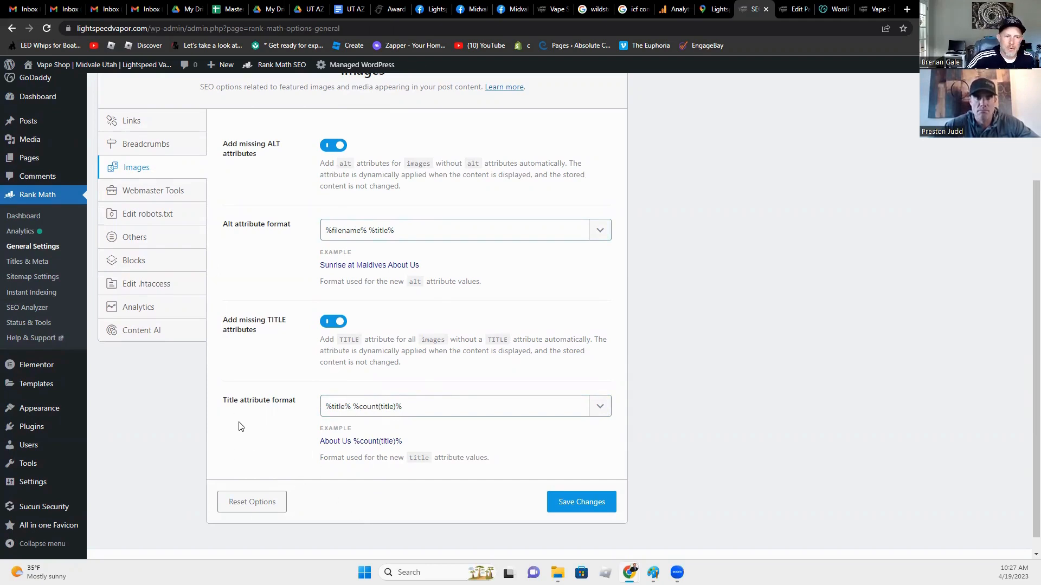
click(11, 28)
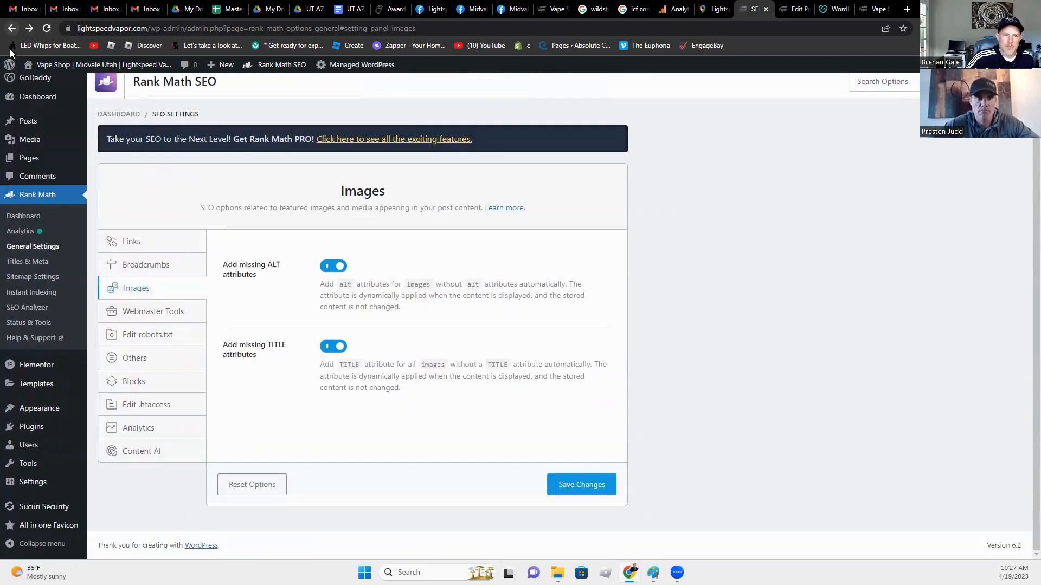
Step: Switch off the Content AI module on the Rank Math modules dashboard
click(23, 216)
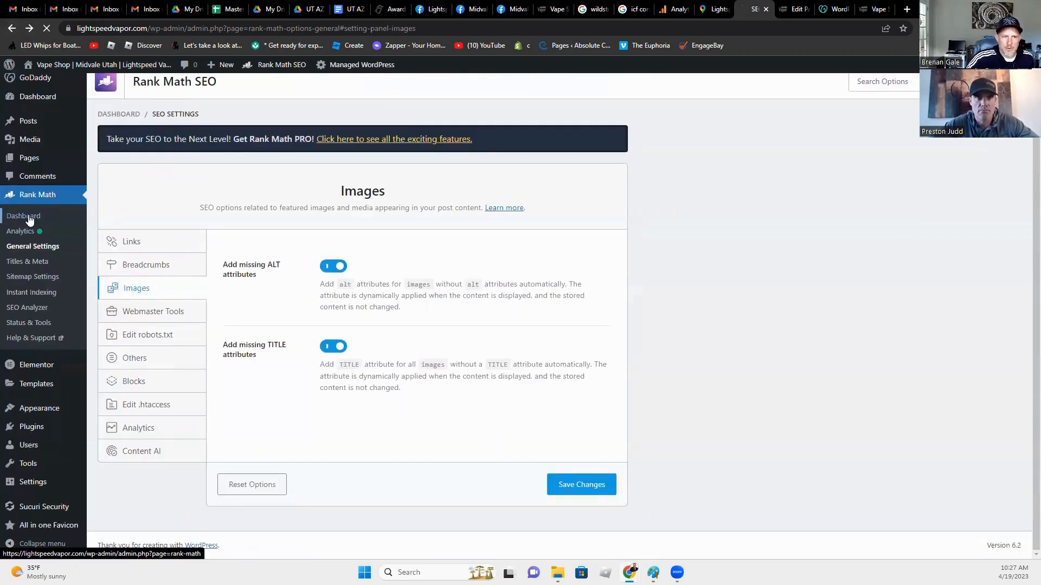
scroll(562, 422, down, 4)
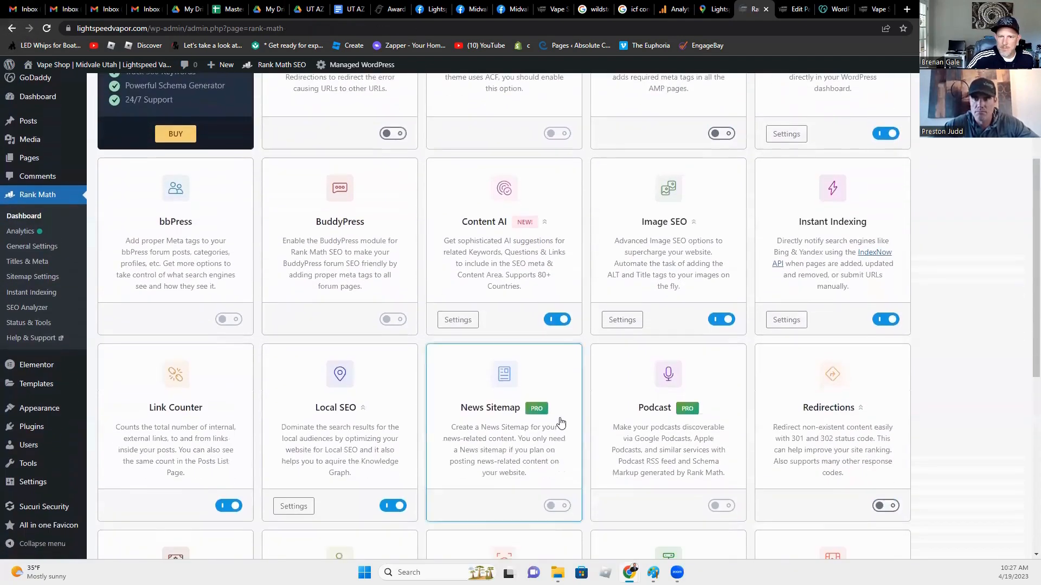
scroll(560, 423, down, 1)
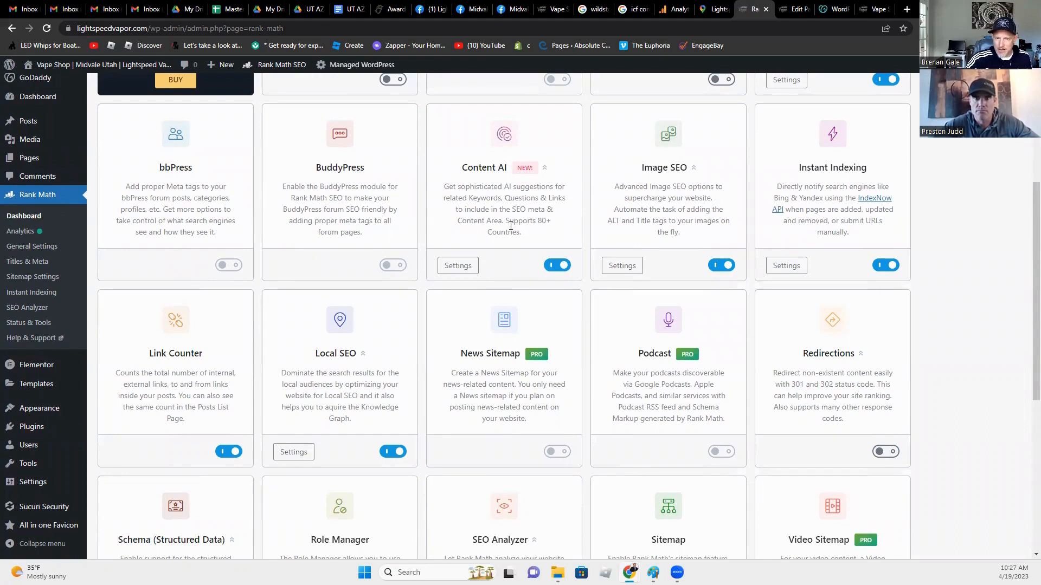
click(556, 266)
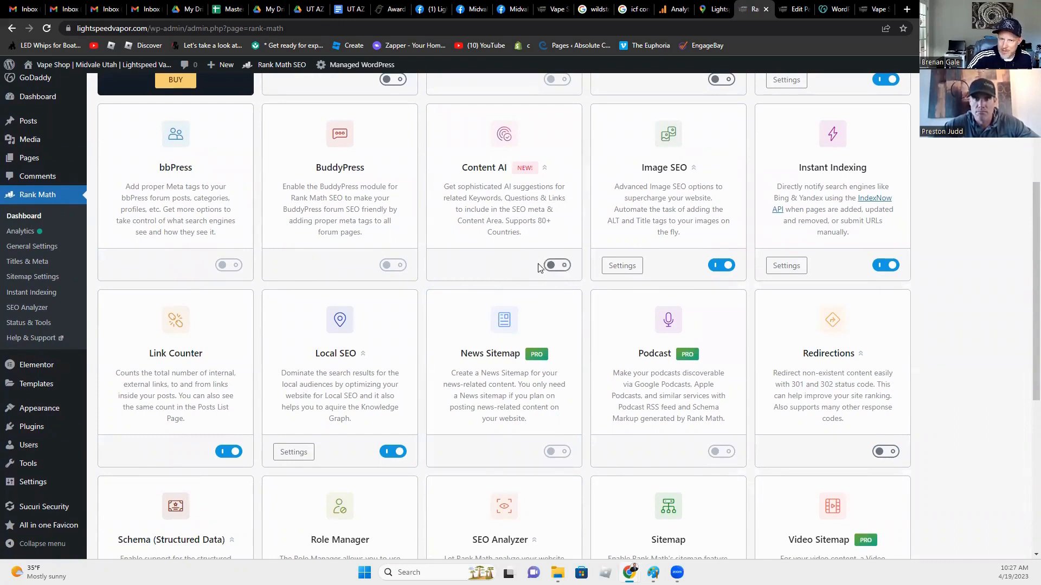
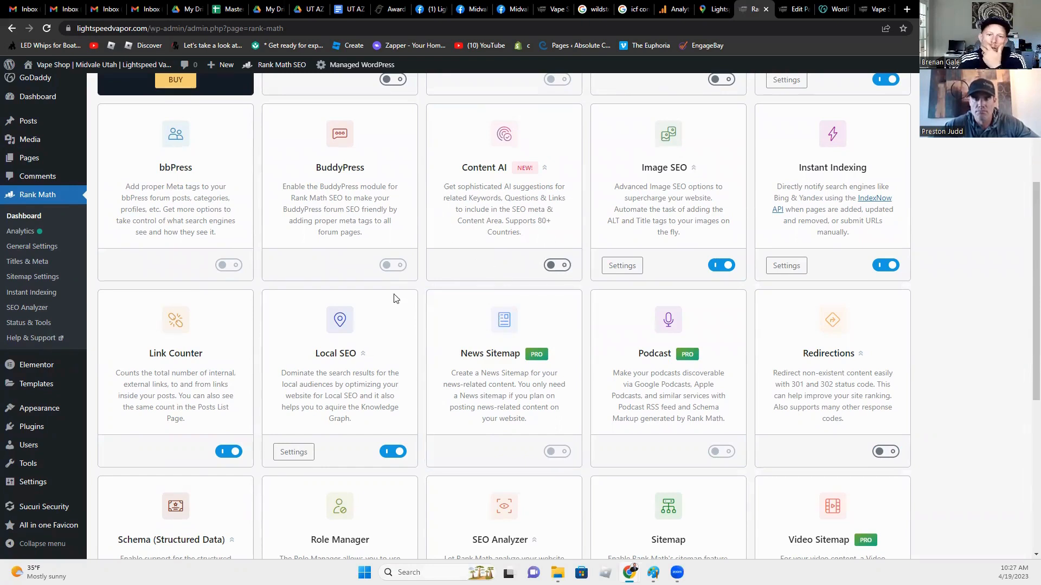
Step: Open the Sitemap card's settings, showing 200 links per sitemap with images included
scroll(345, 368, down, 2)
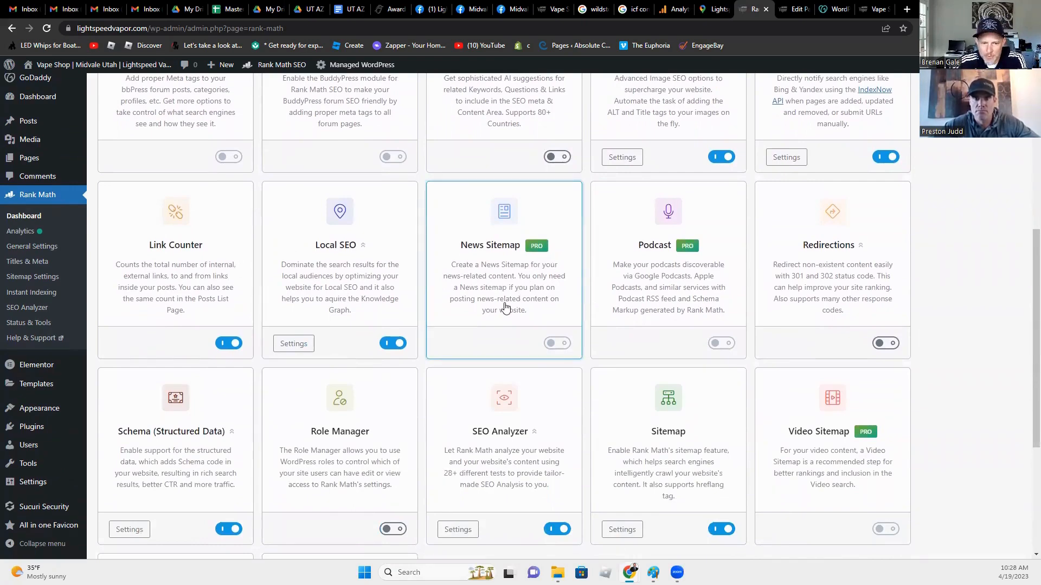
scroll(495, 326, down, 2)
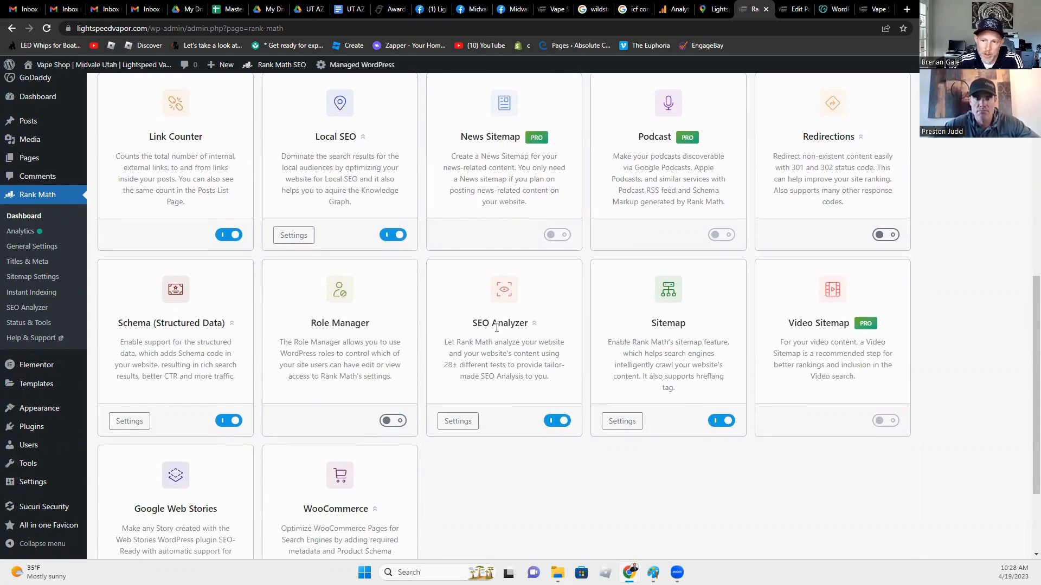
scroll(488, 341, down, 1)
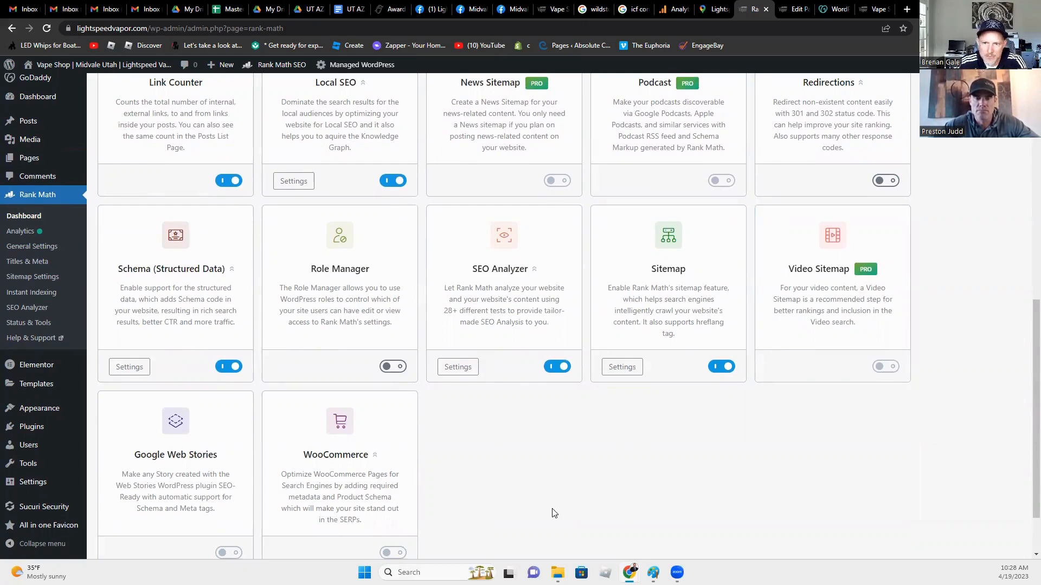
click(627, 371)
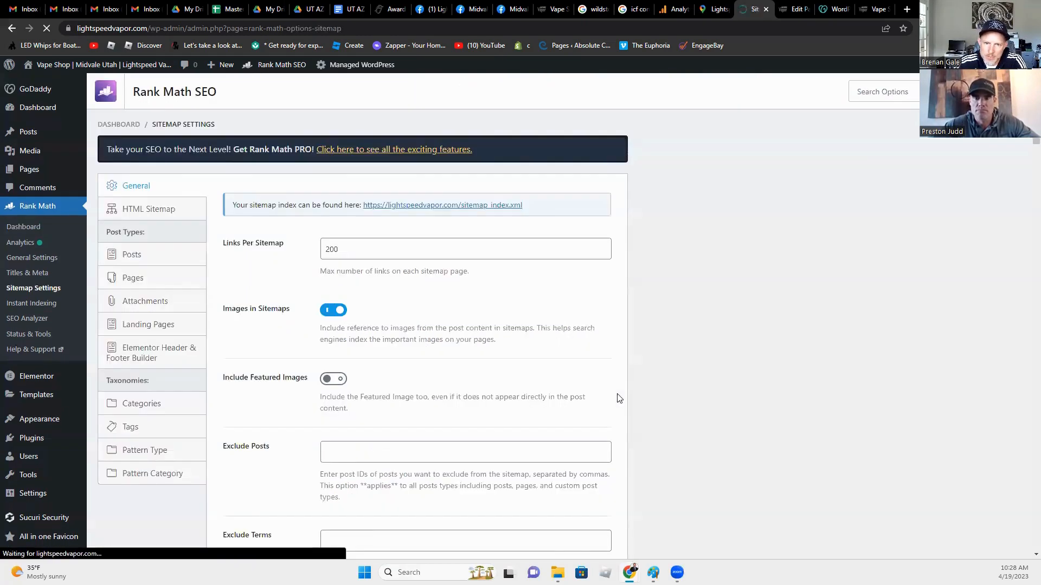
Step: Turn on Include Featured Images in the General sitemap settings and save them
scroll(540, 446, down, 1)
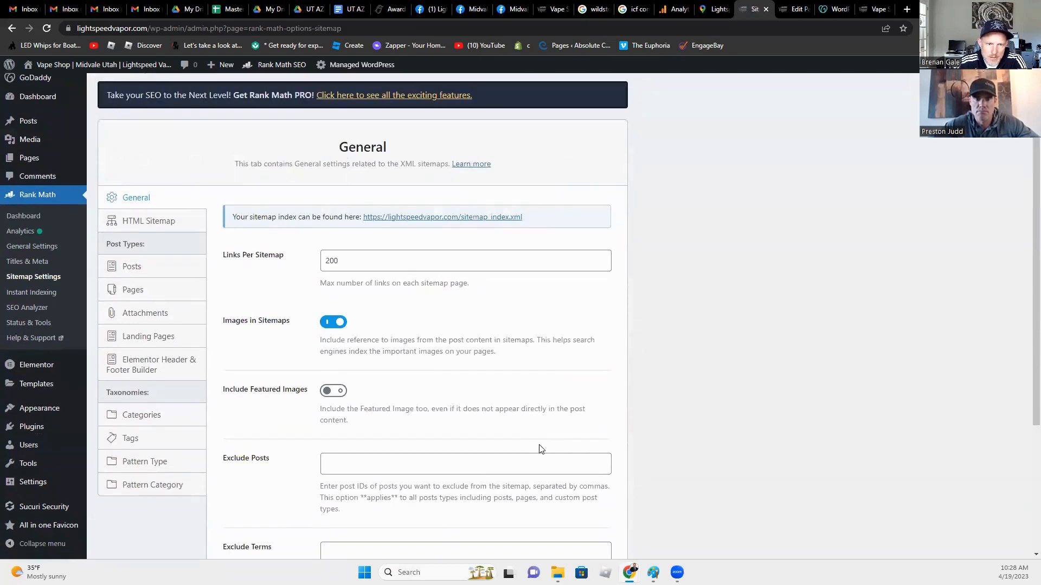
scroll(540, 449, down, 1)
scroll(540, 446, down, 2)
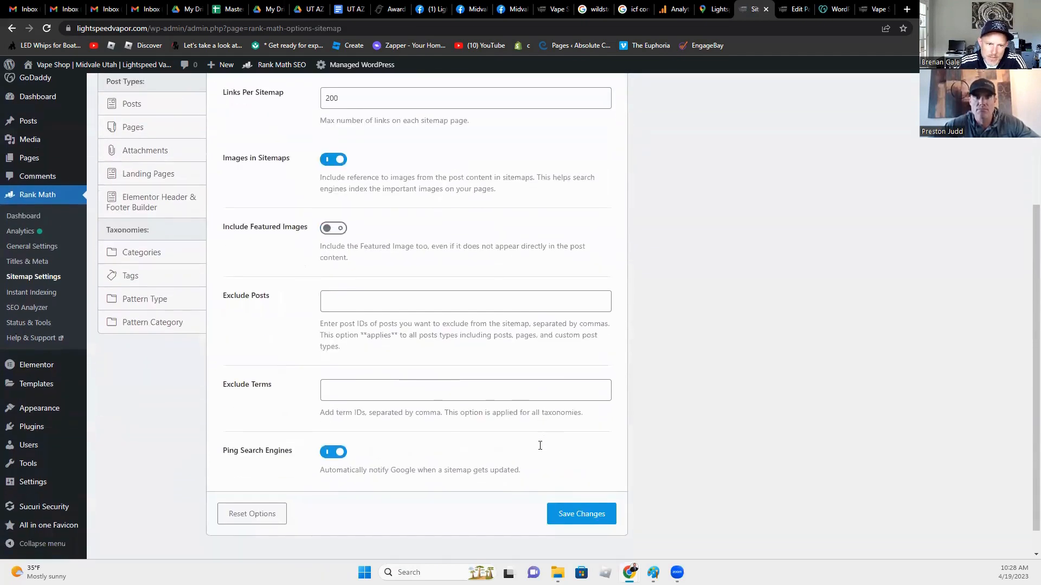
scroll(330, 282, up, 1)
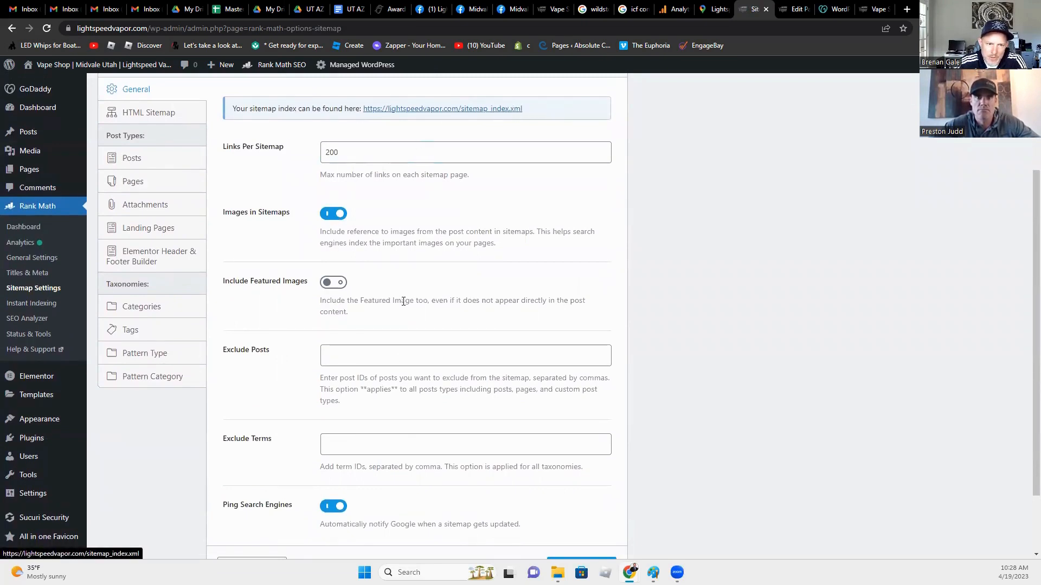
click(371, 353)
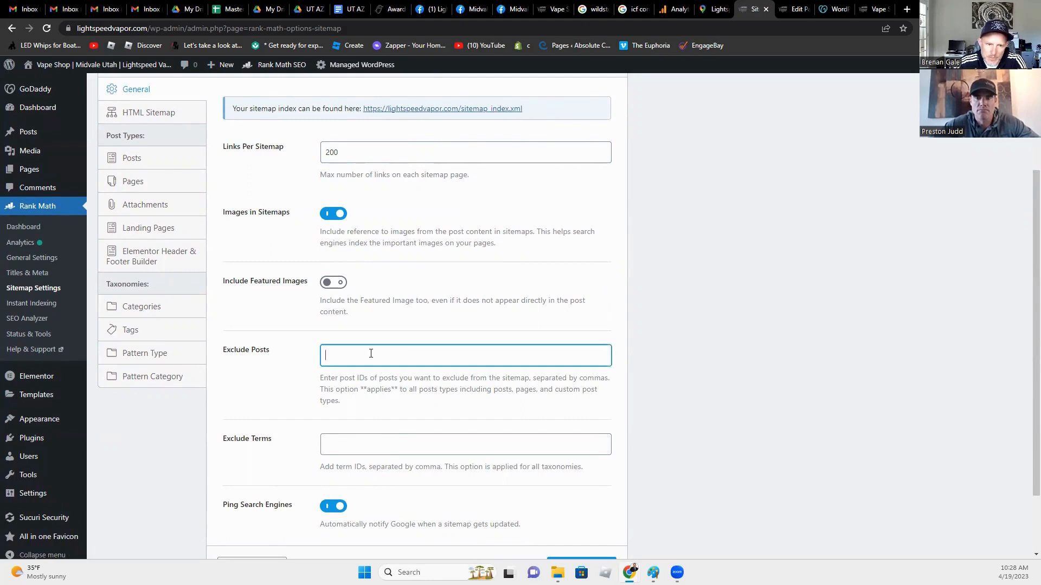
scroll(369, 488, down, 2)
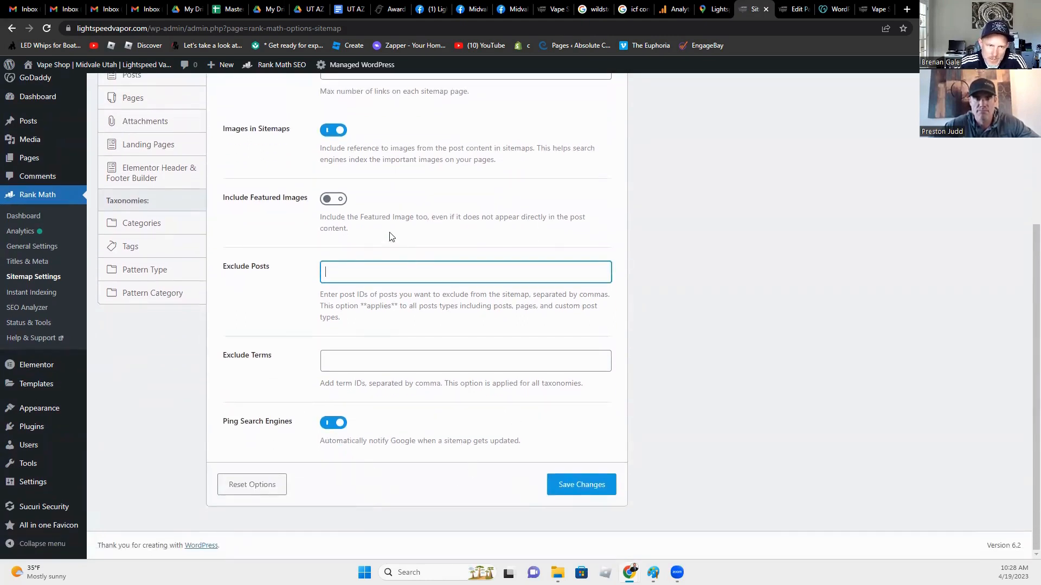
scroll(306, 260, up, 2)
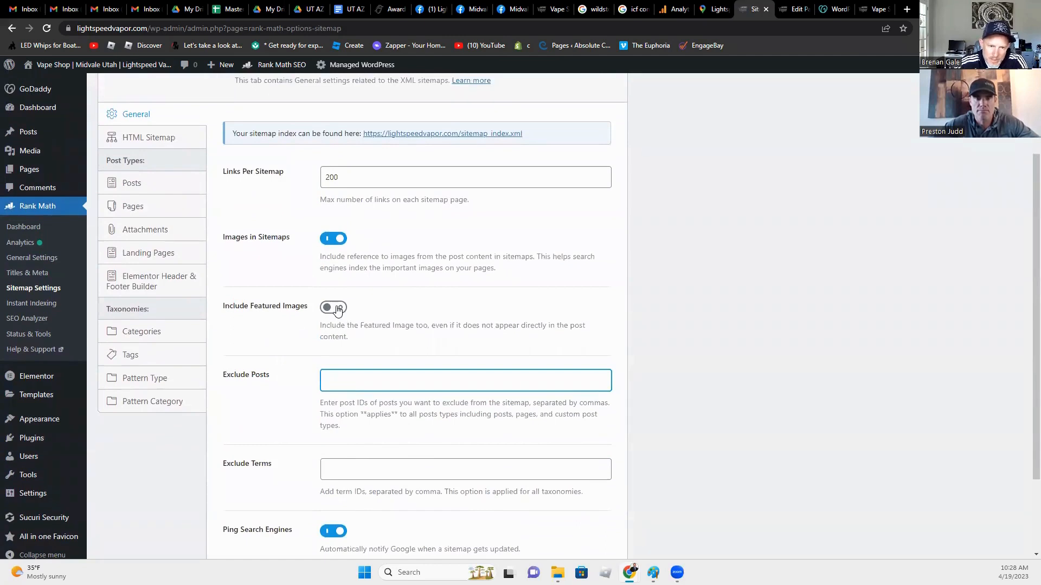
click(335, 308)
scroll(708, 539, down, 2)
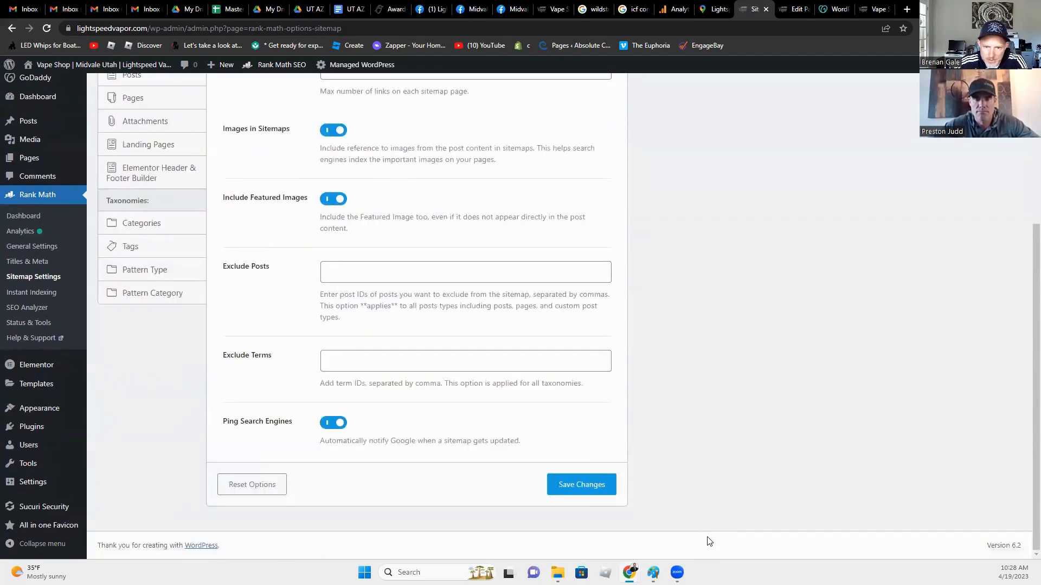
click(585, 486)
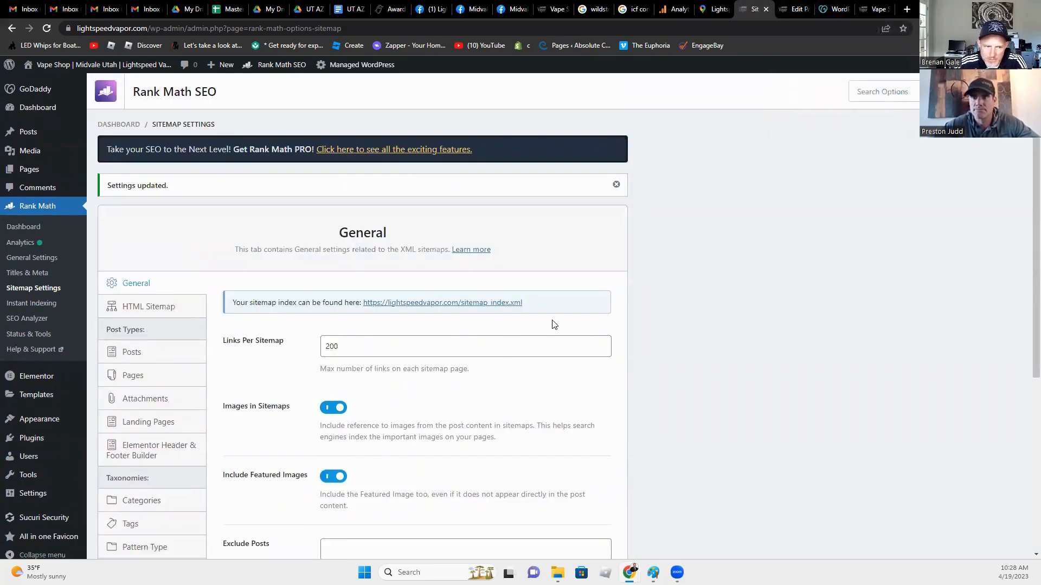
scroll(355, 415, down, 2)
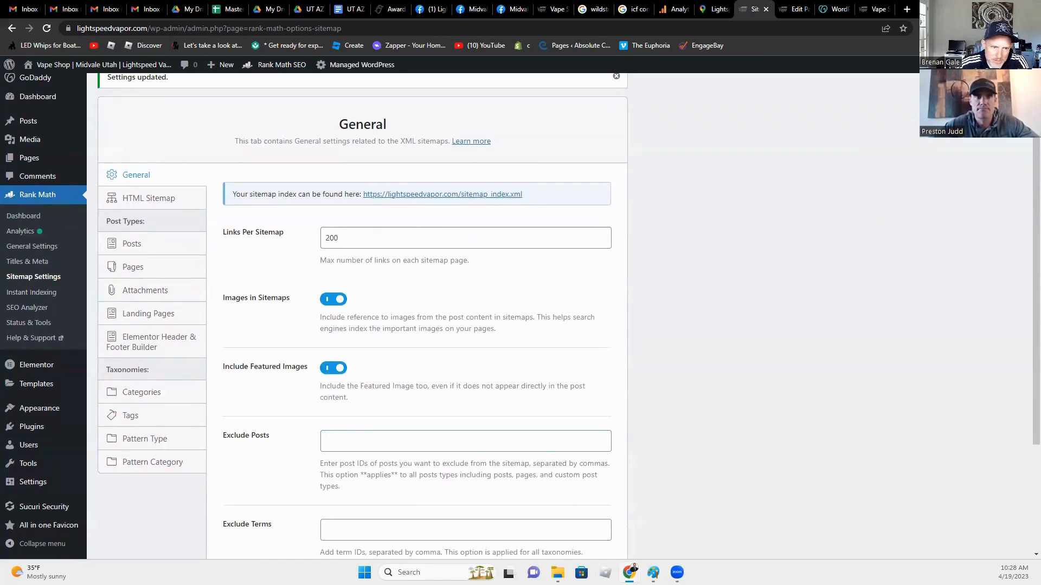
Step: Go back to the Rank Math modules dashboard, then open Status & Tools showing version 1.0.112
click(8, 30)
click(5, 31)
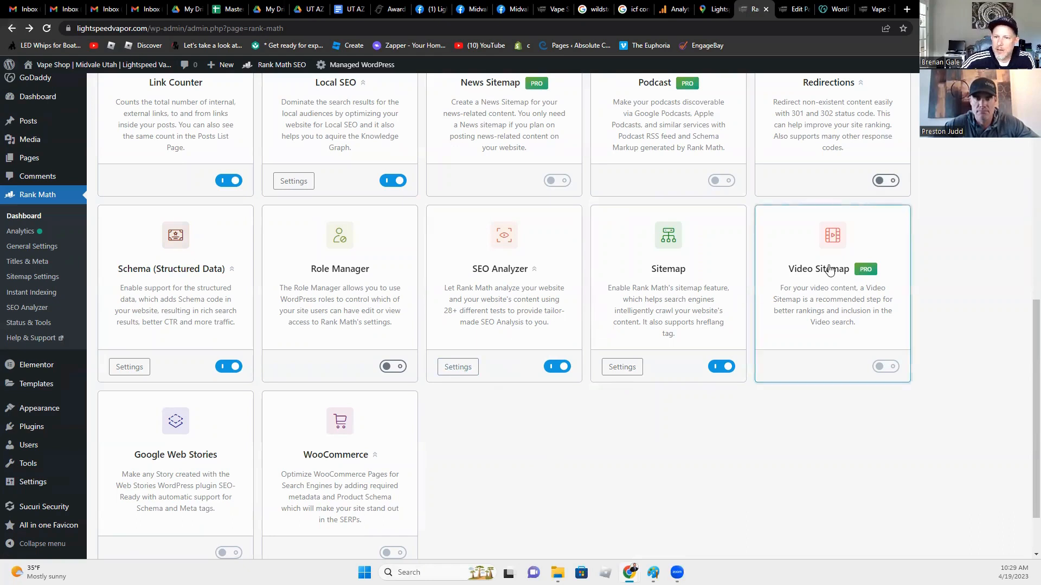
scroll(379, 418, down, 2)
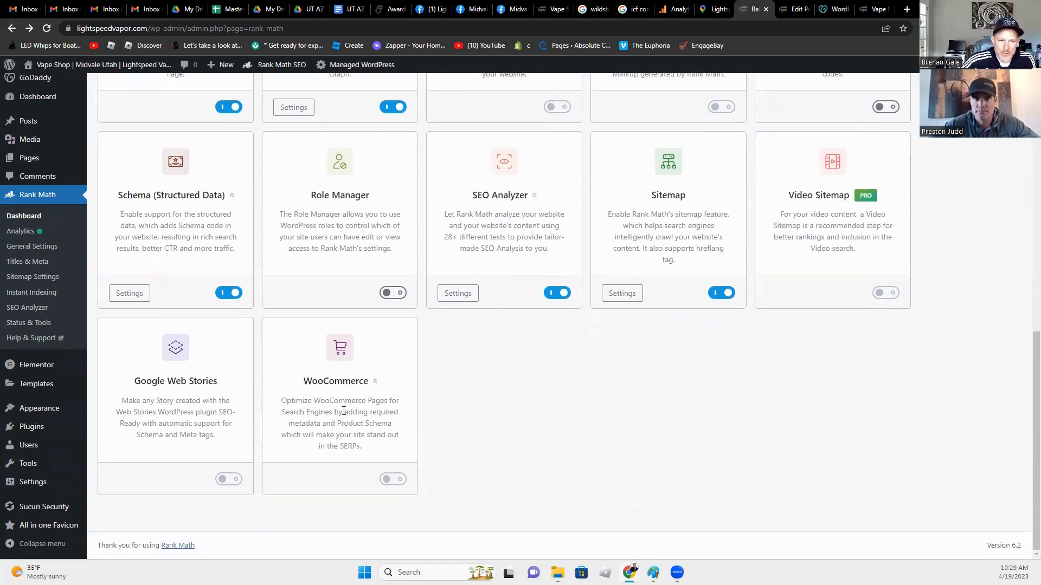
click(32, 324)
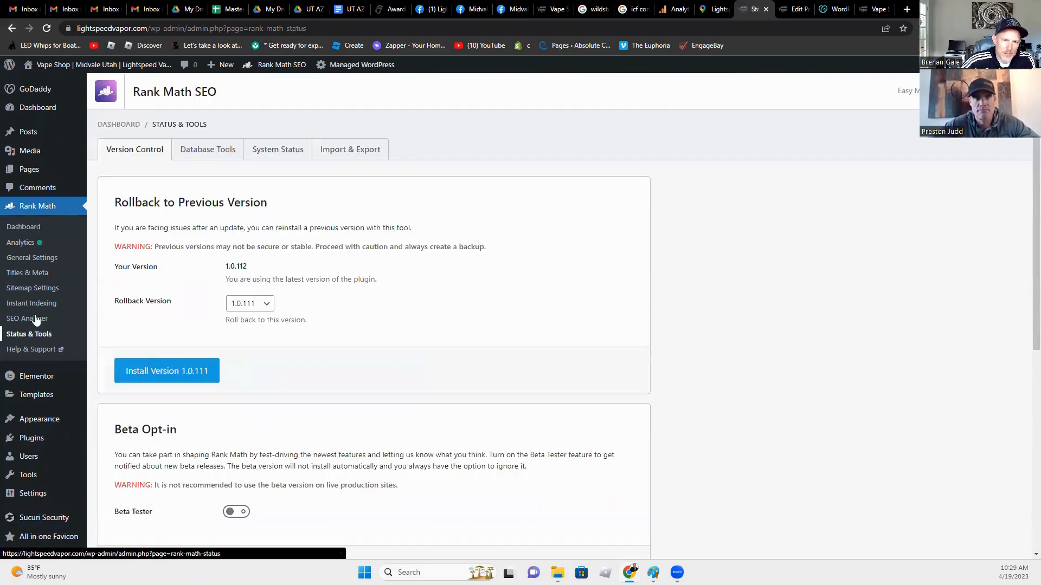
Step: Browse the SEO Analyzer, Instant Indexing, Sitemap Settings and Titles & Meta pages in turn
click(21, 319)
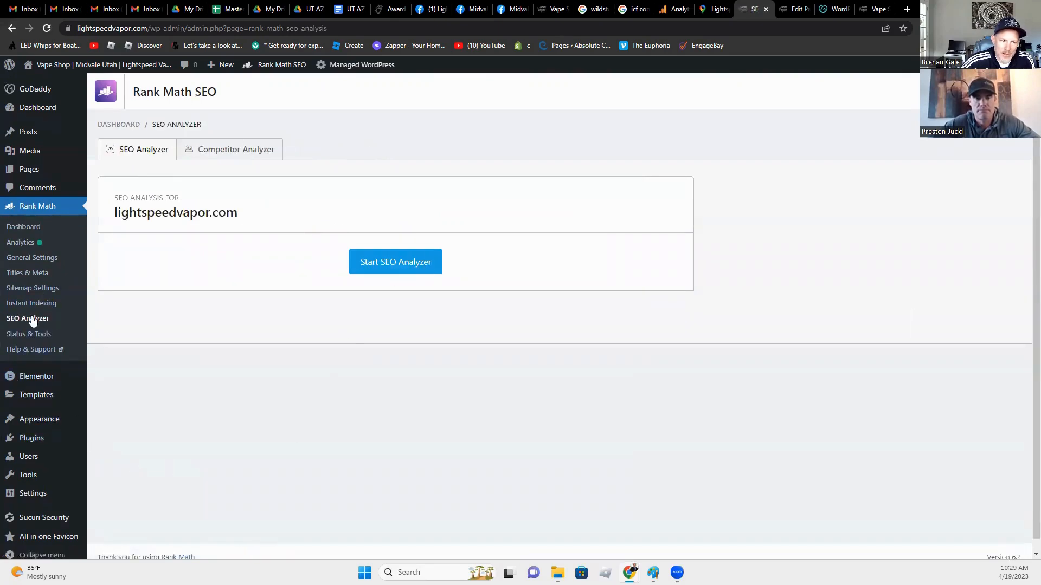
click(33, 306)
click(36, 288)
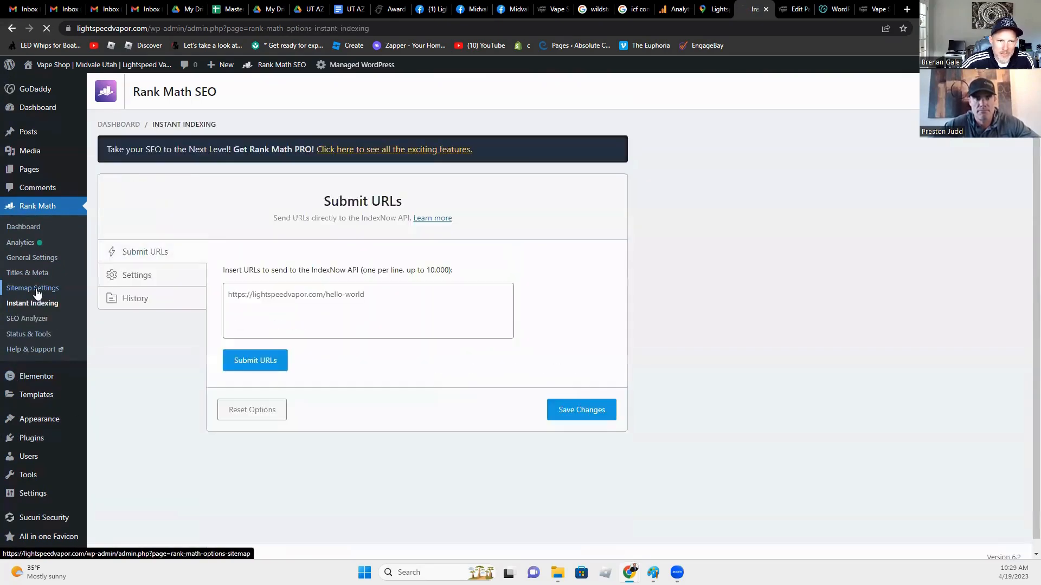
click(36, 275)
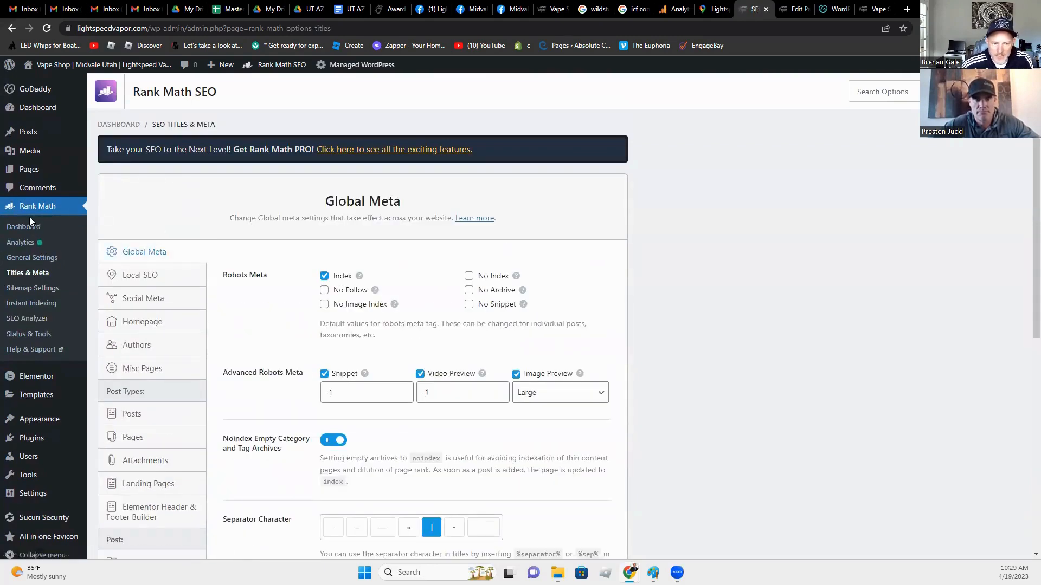
Step: Return to the Rank Math modules dashboard and look through the module list
click(17, 226)
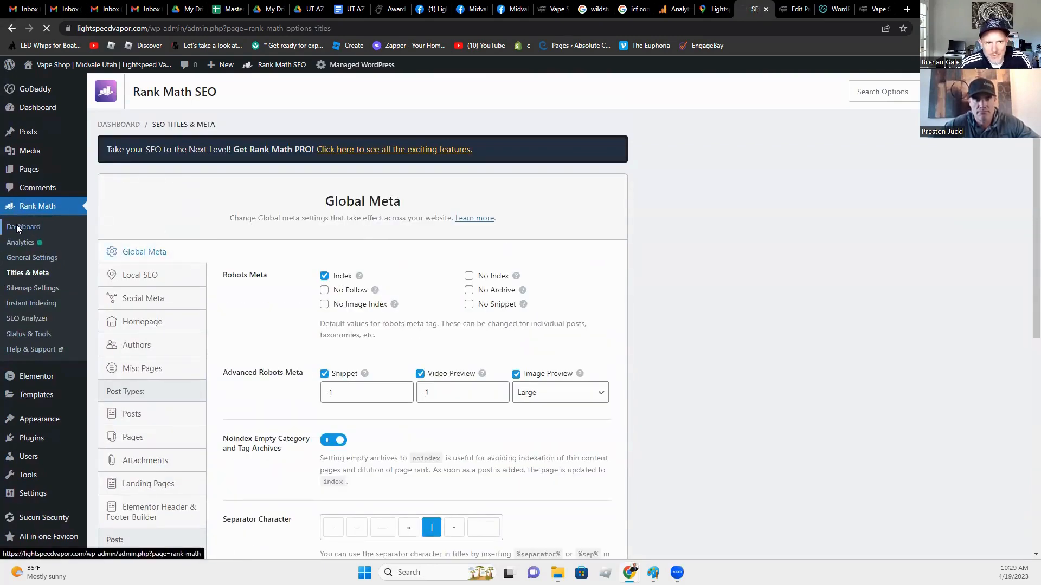
scroll(300, 494, down, 3)
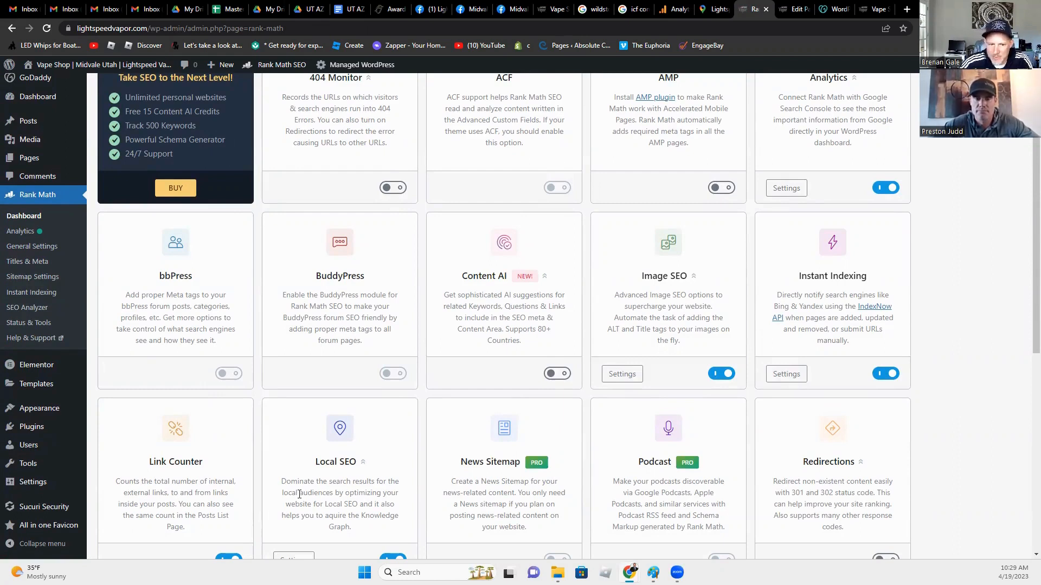
scroll(221, 539, down, 1)
click(303, 450)
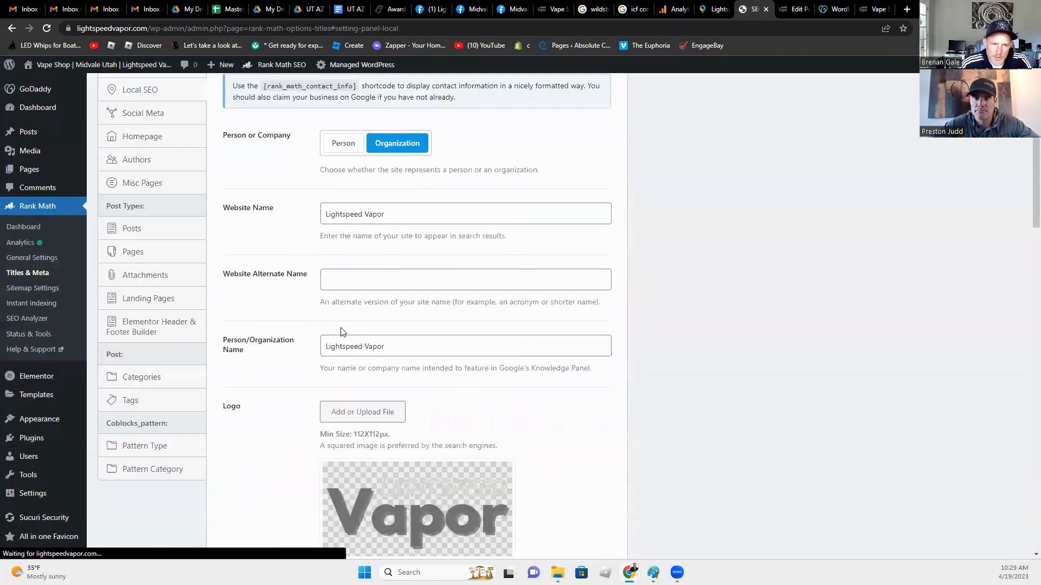
scroll(366, 256, down, 3)
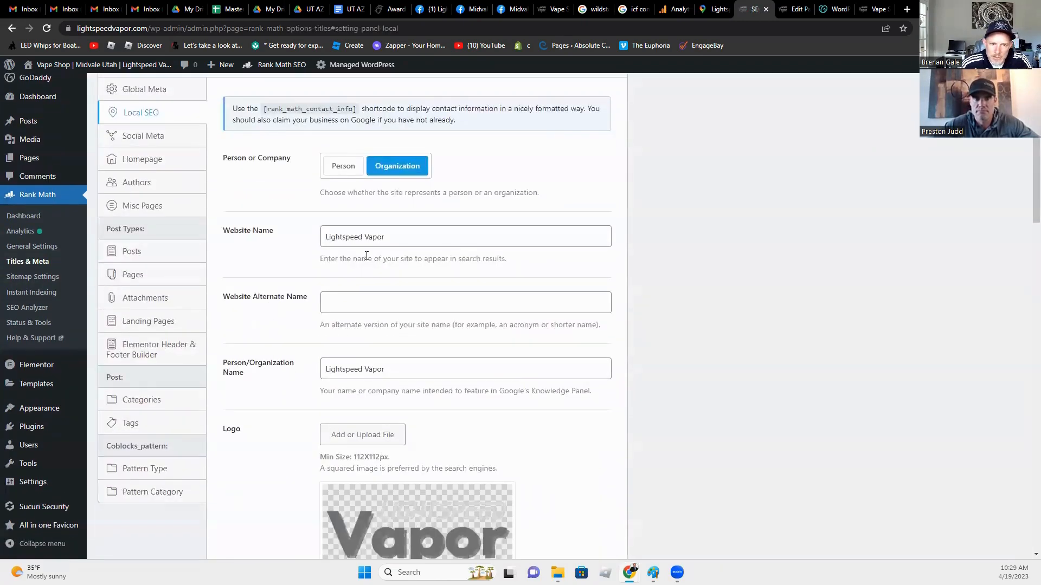
scroll(441, 434, down, 8)
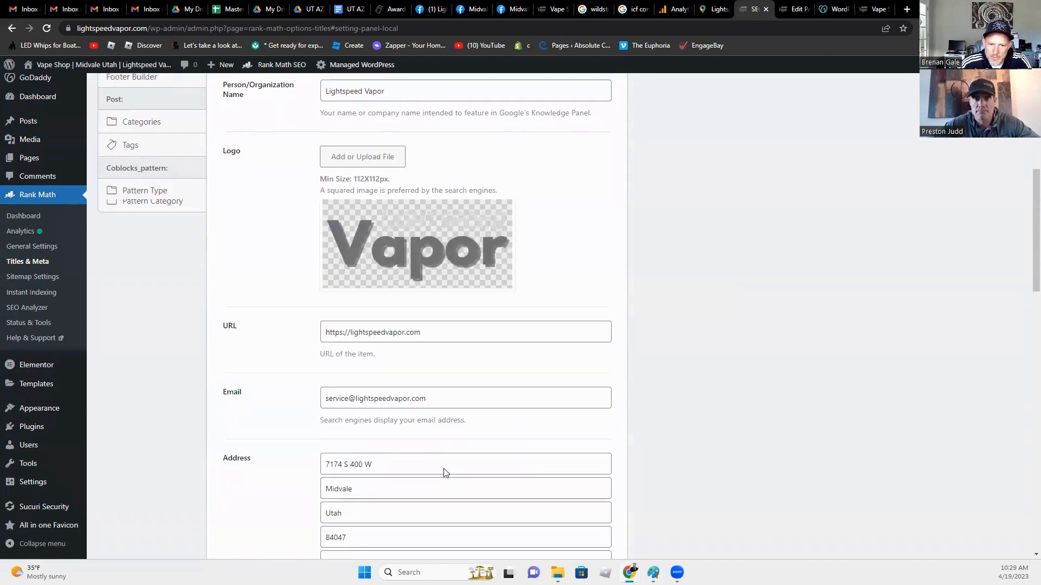
scroll(435, 272, down, 9)
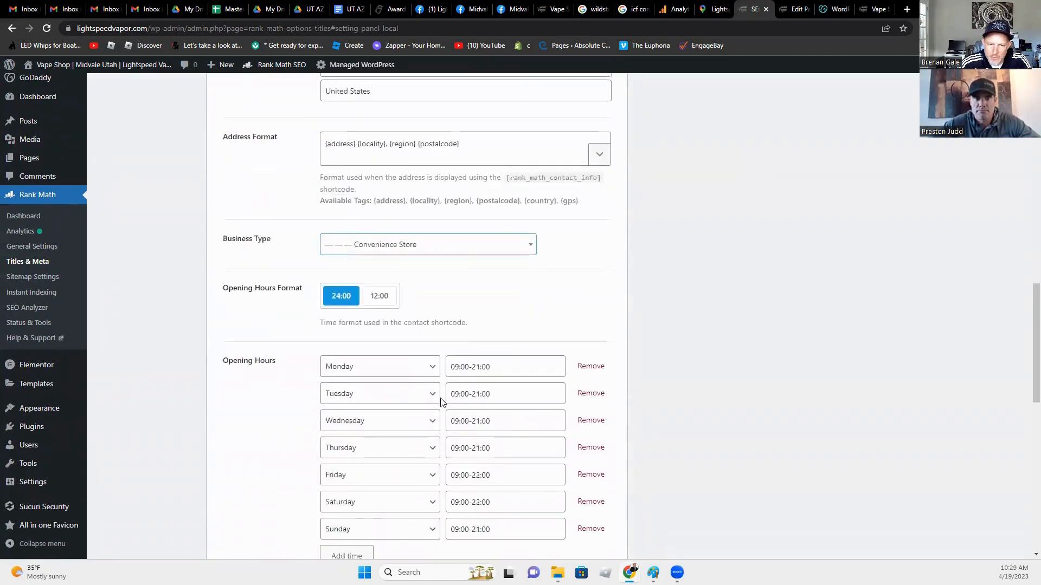
scroll(450, 401, down, 7)
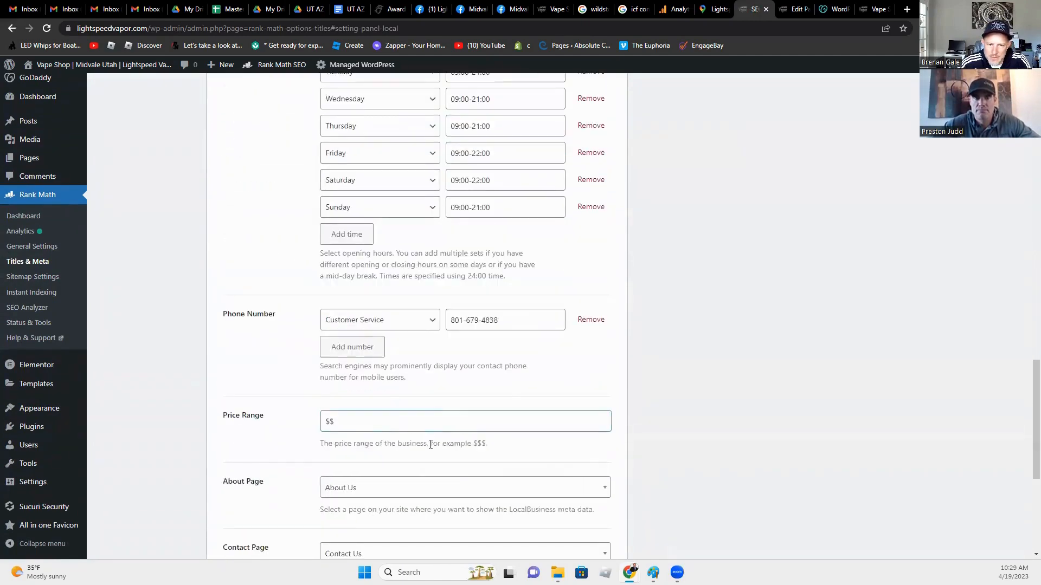
scroll(429, 452, down, 2)
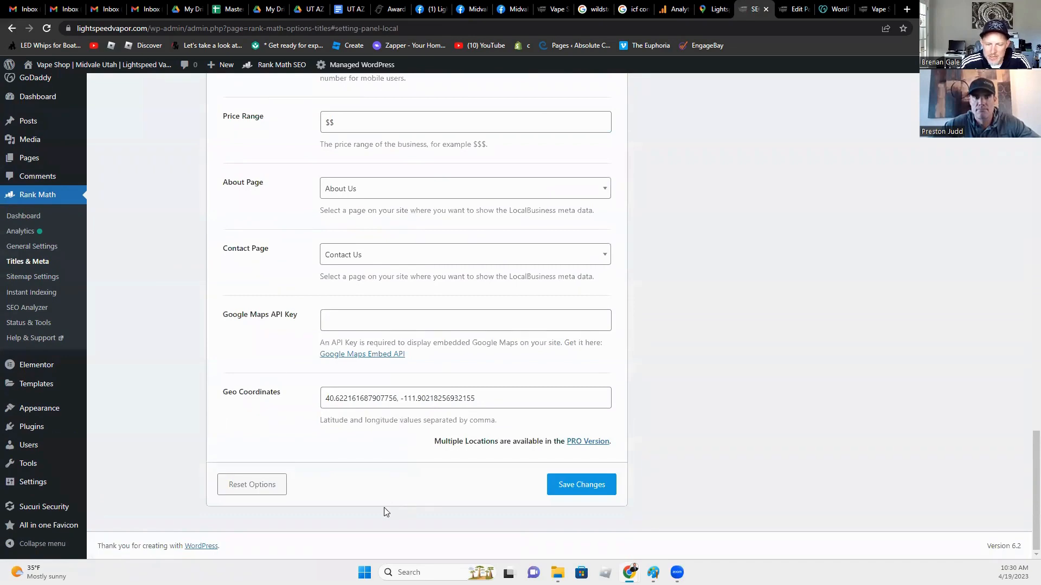
scroll(377, 412, up, 8)
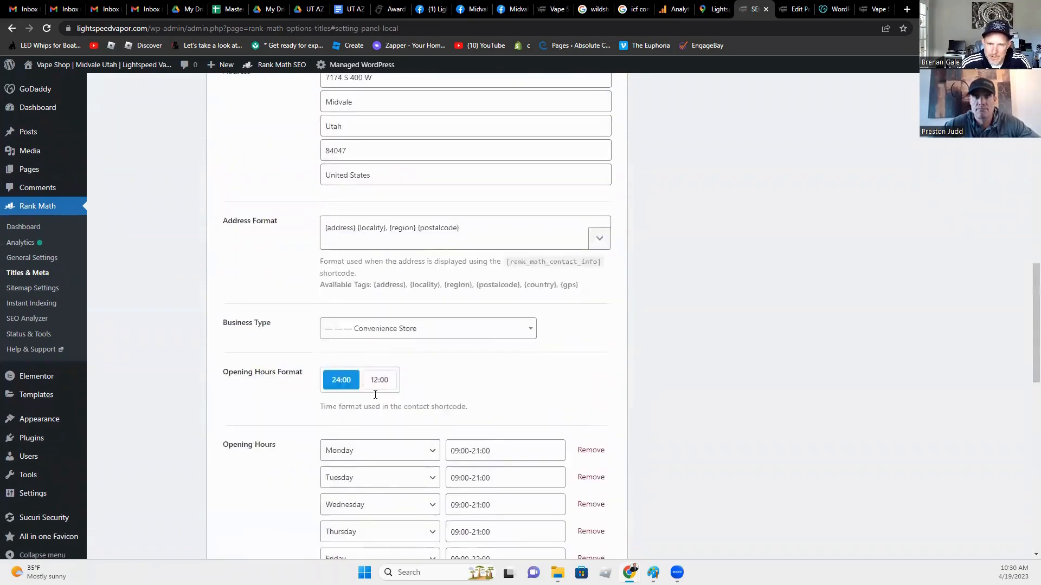
scroll(376, 394, up, 10)
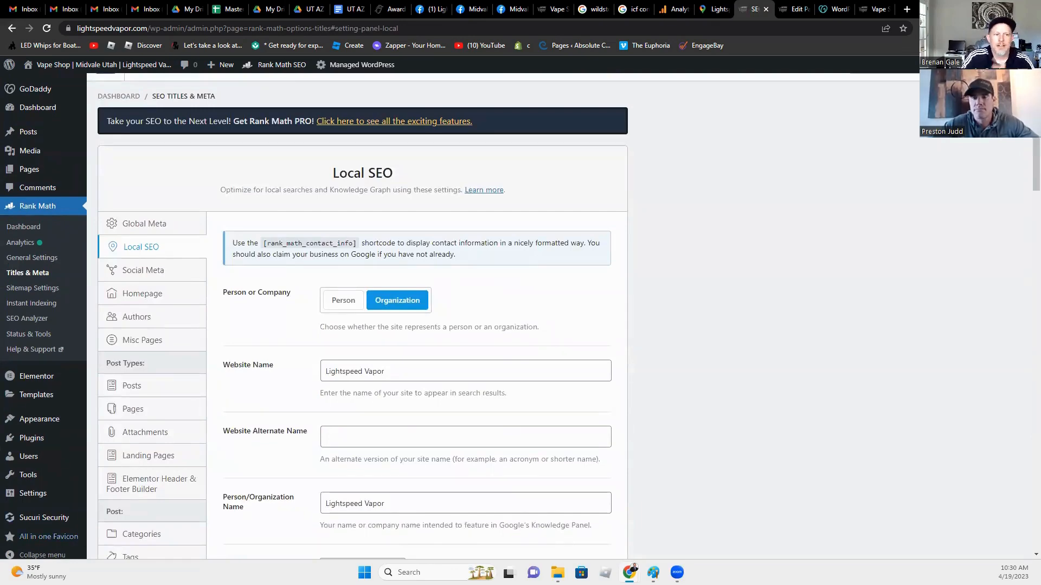
Step: Look at Rank Math's General Settings, then go back to the modules dashboard
click(32, 258)
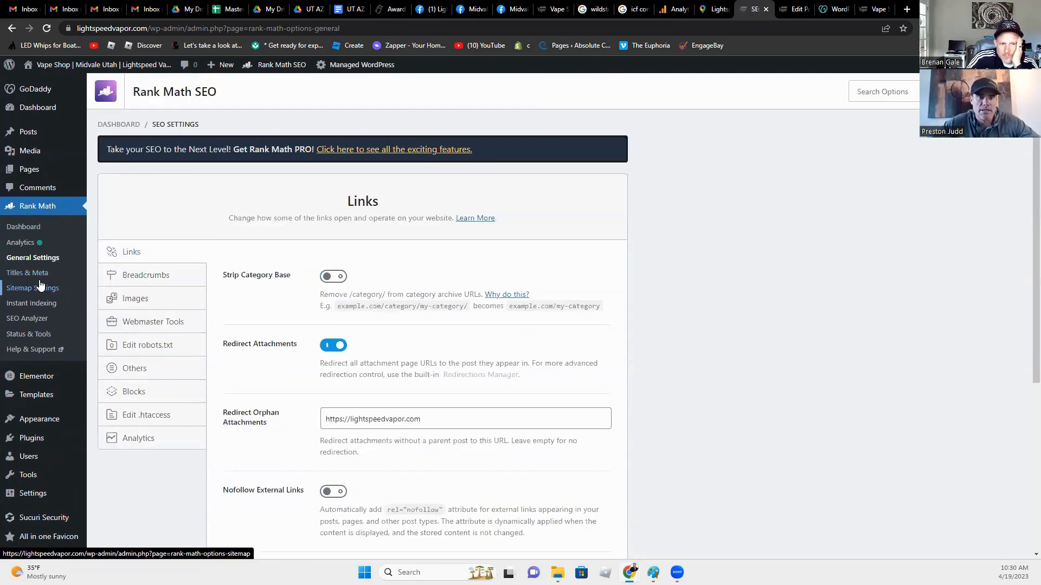
click(28, 227)
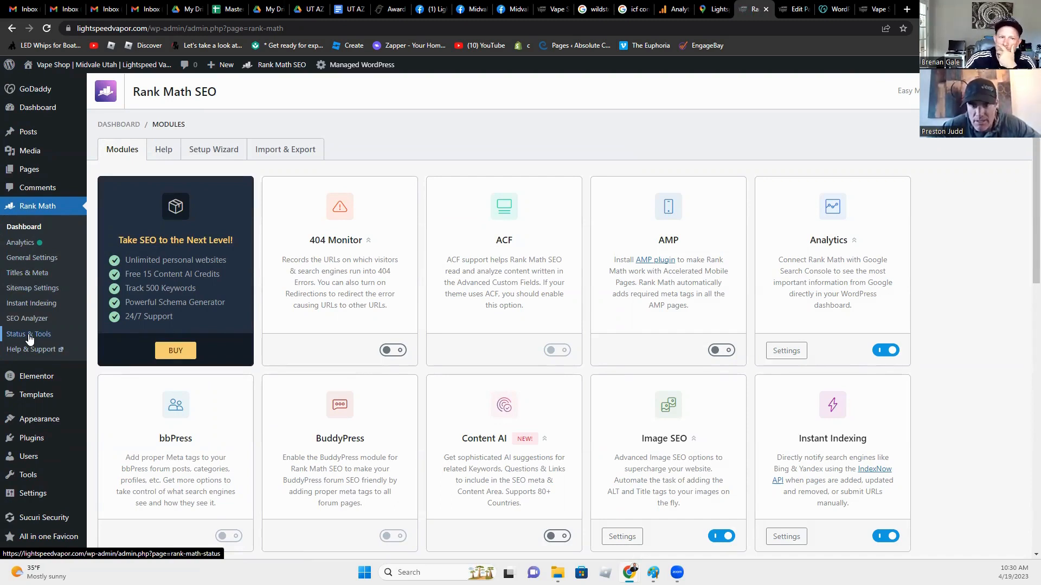
scroll(451, 521, down, 3)
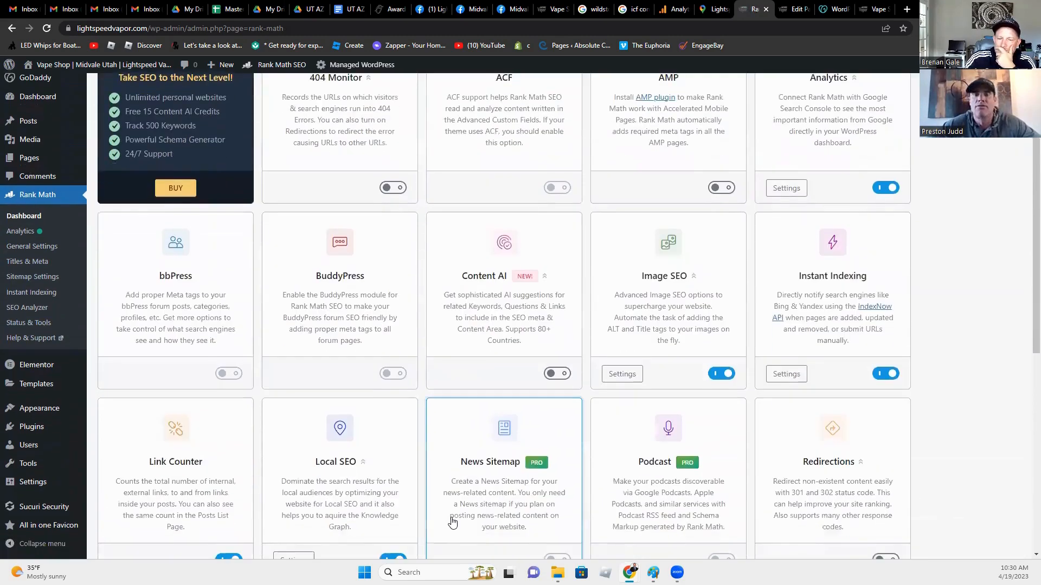
scroll(451, 520, down, 1)
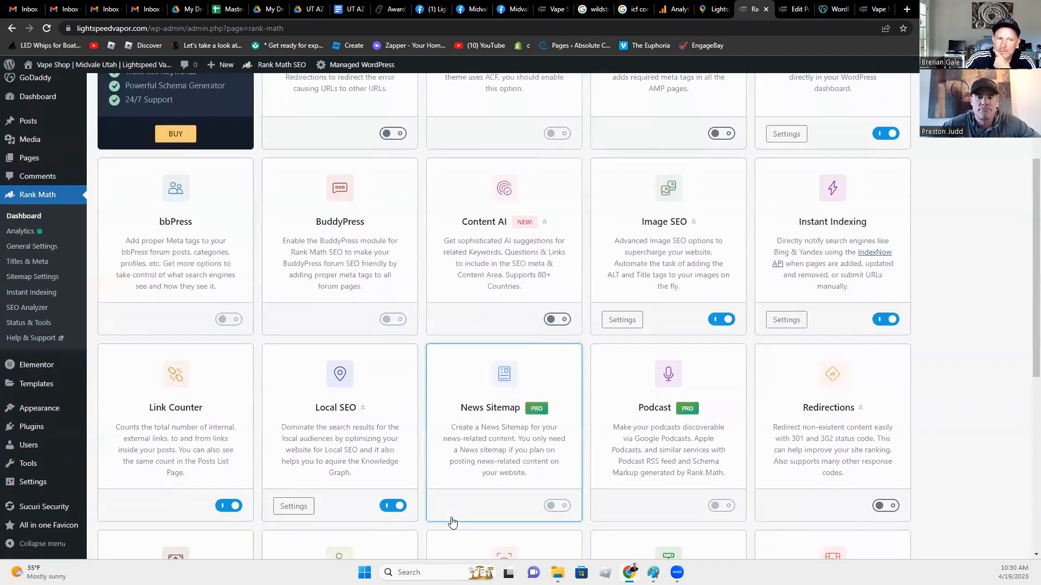
Step: Open Titles & Meta and review the Global Meta robots and noindex-empty-archives options
click(36, 265)
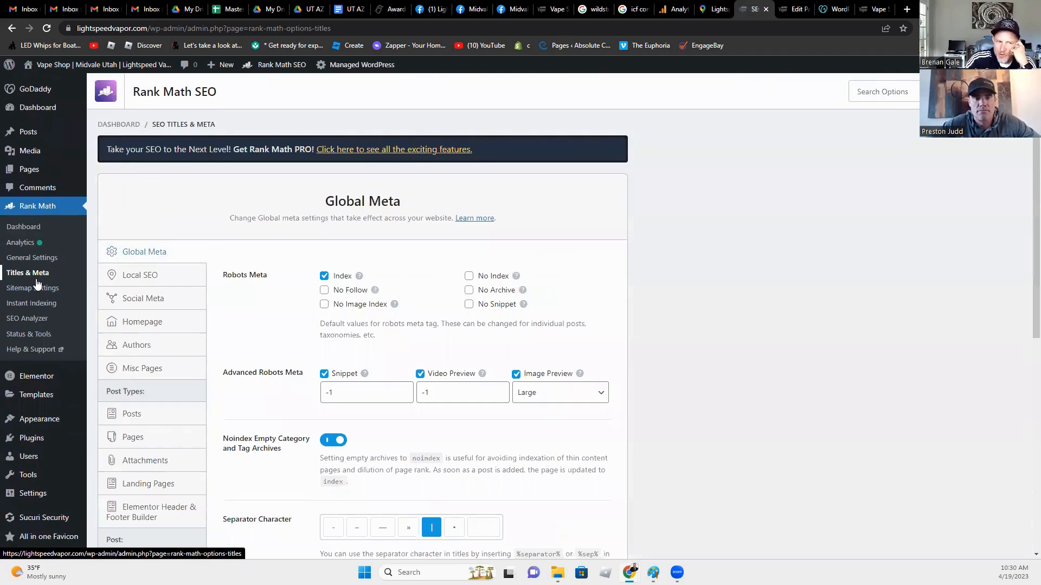
scroll(144, 418, down, 1)
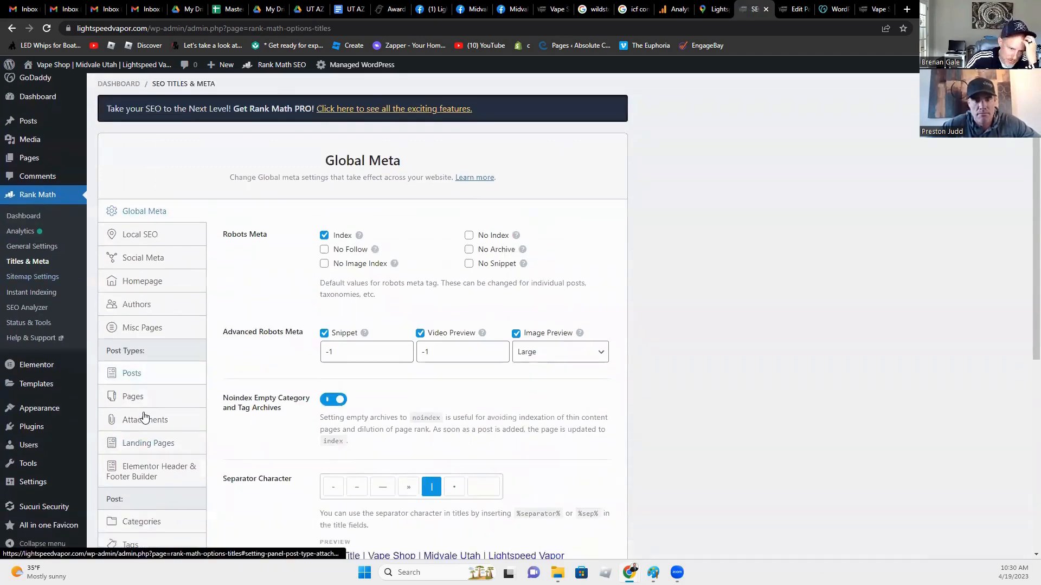
scroll(144, 418, down, 3)
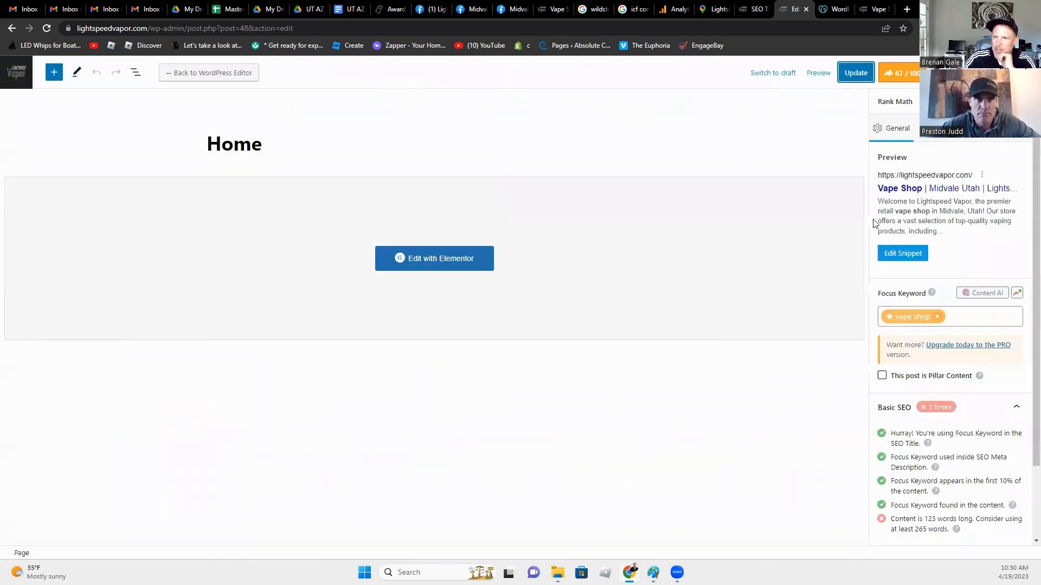
Step: Toggle the Rank Math sidebar off and on, then edit the 'Vape Shop | Midvale Utah | Lightspeed Vapor' snippet
click(908, 76)
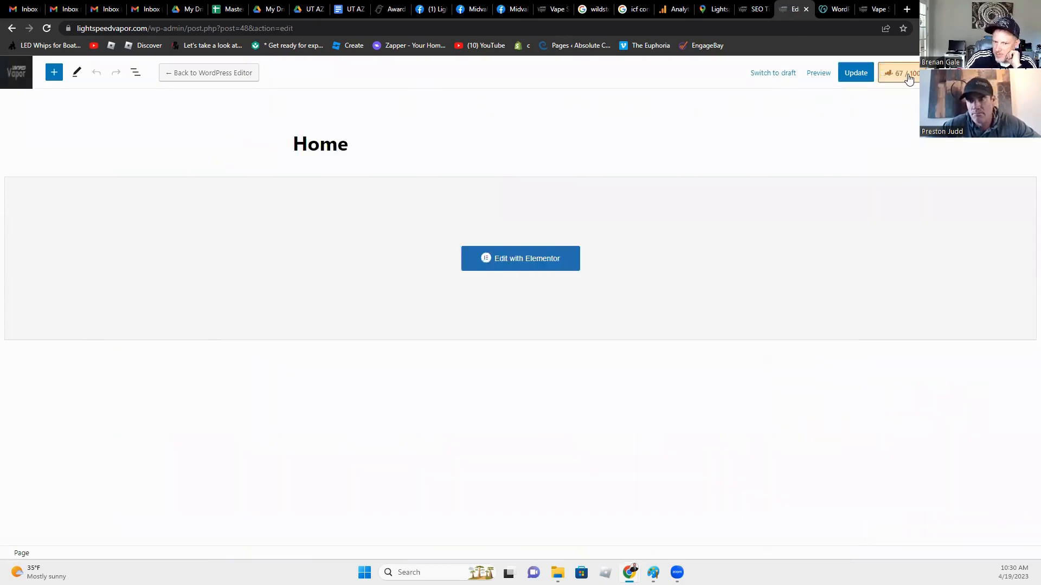
click(908, 76)
click(916, 253)
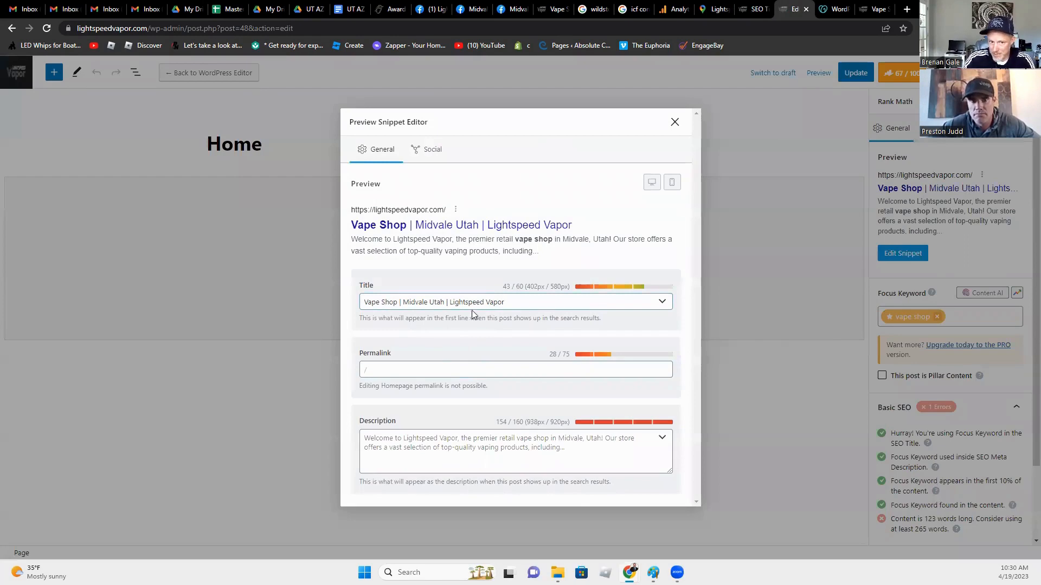
Step: Open the snippet's Social preview and cancel adding a share image
click(431, 149)
scroll(430, 329, down, 5)
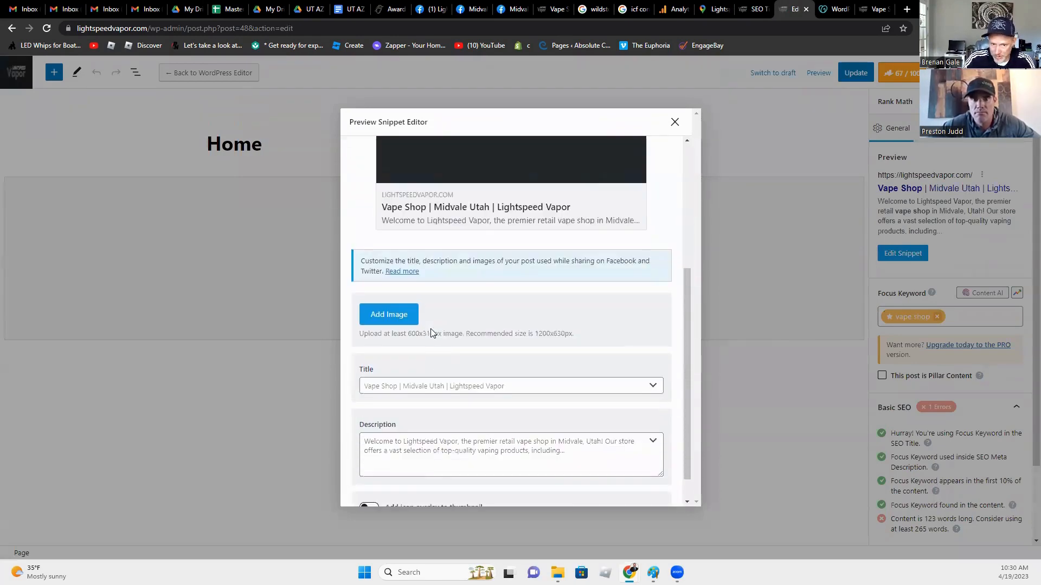
scroll(430, 328, up, 5)
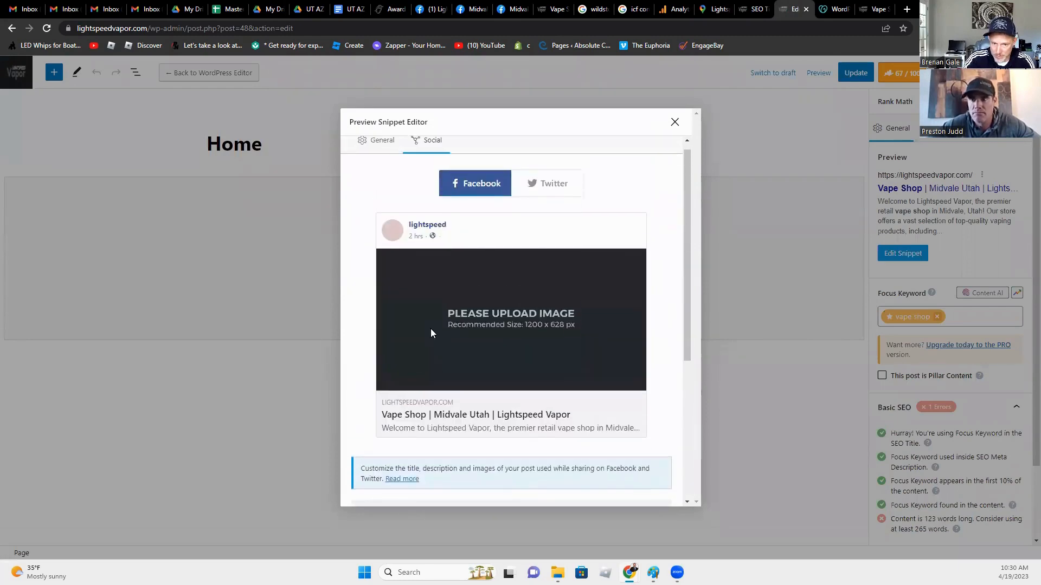
scroll(428, 336, down, 3)
click(399, 378)
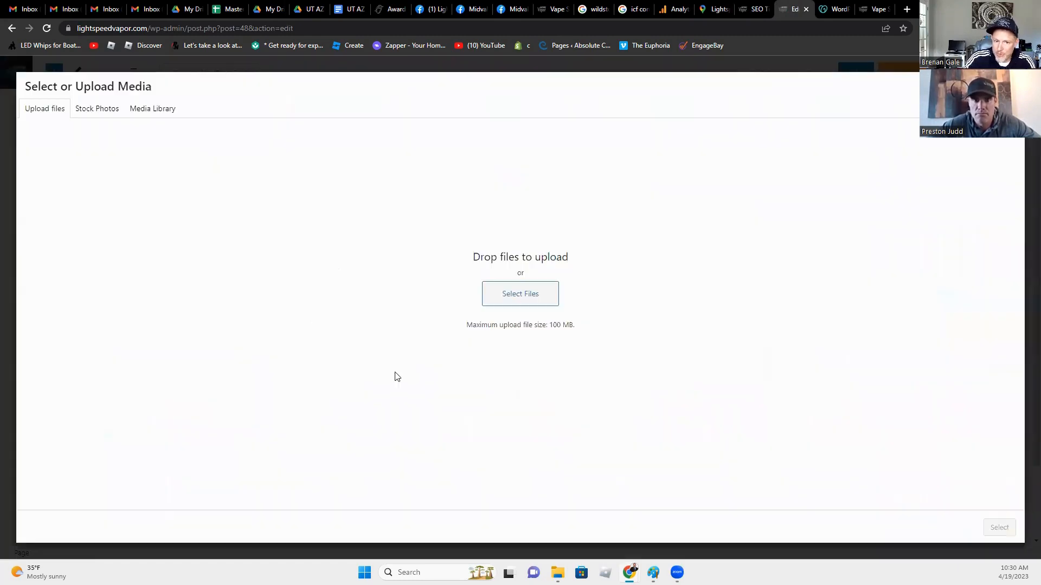
key(Escape)
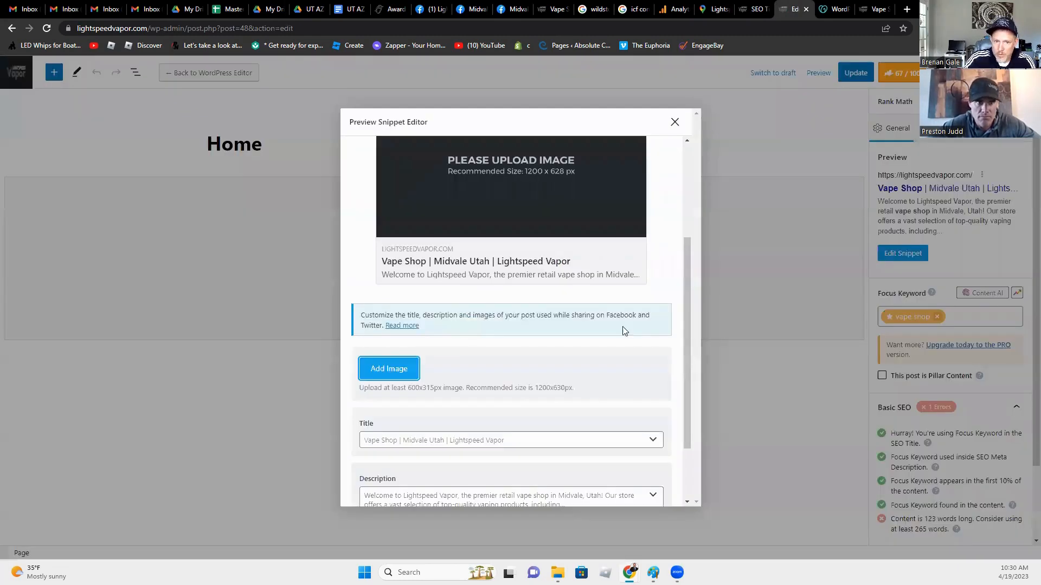
Step: Review the Facebook share fields, then close the snippet editor
scroll(463, 352, up, 3)
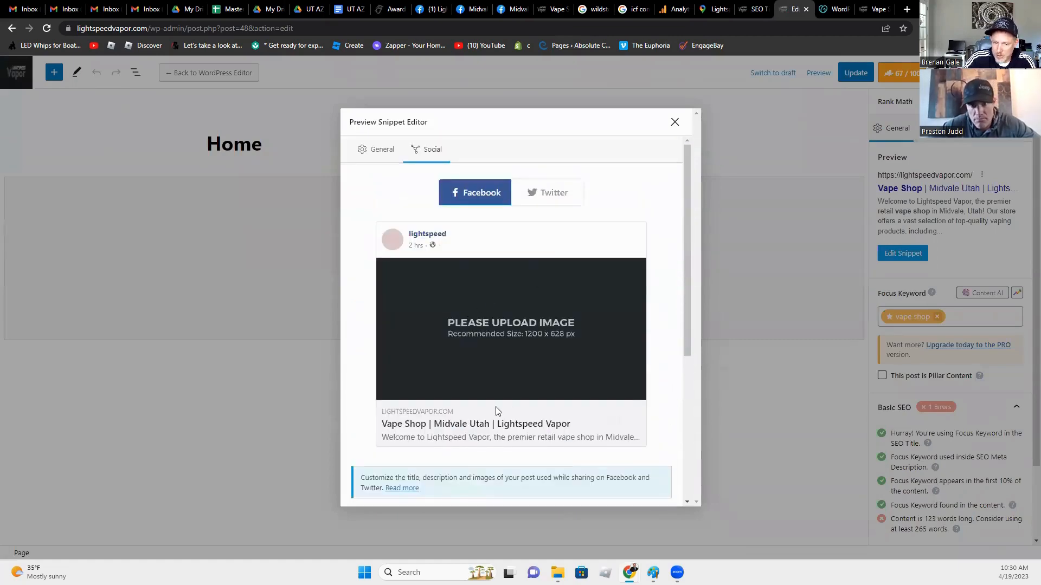
scroll(496, 422, down, 5)
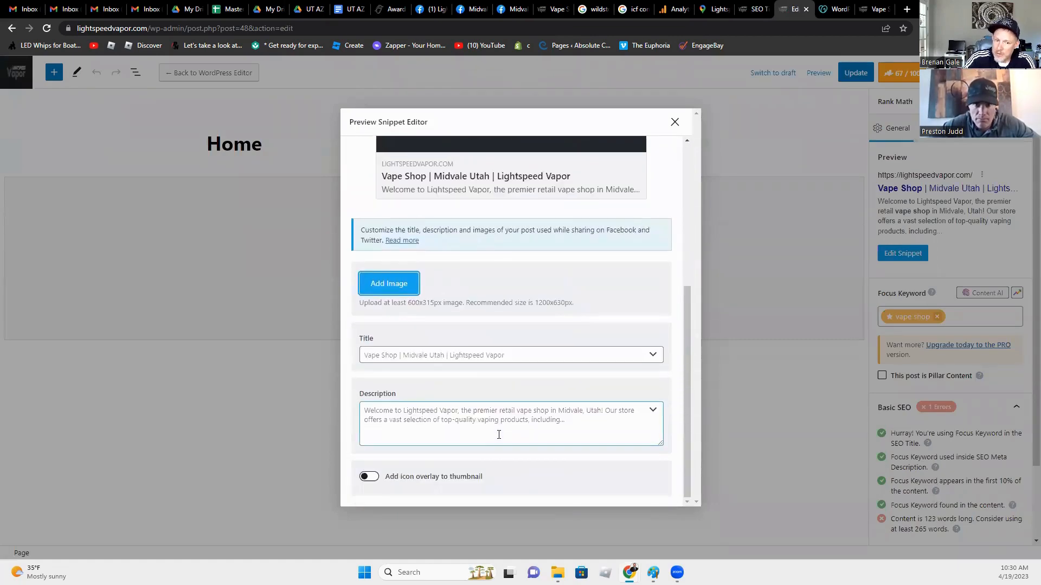
scroll(497, 432, up, 3)
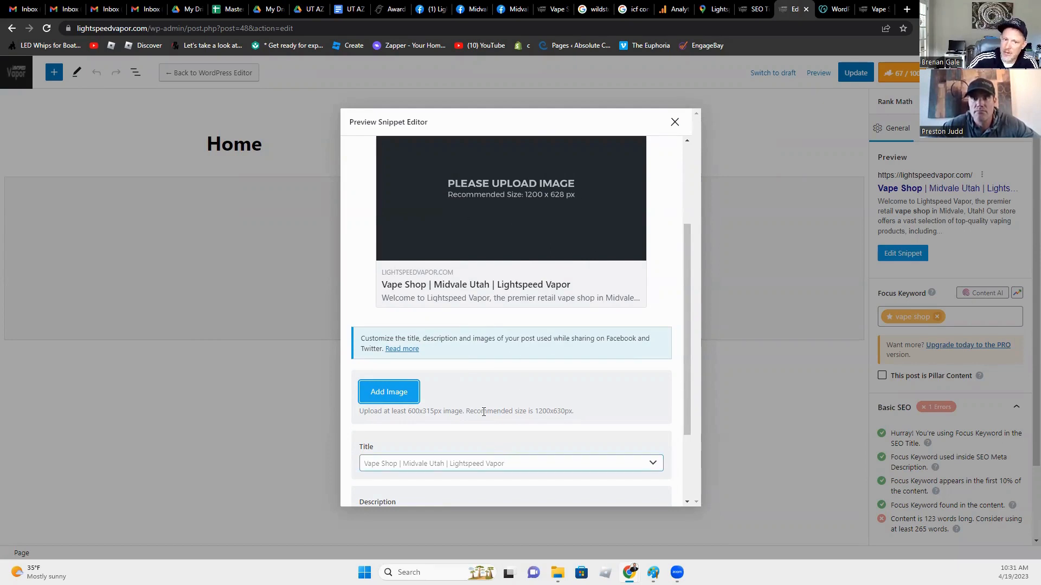
scroll(483, 442, down, 2)
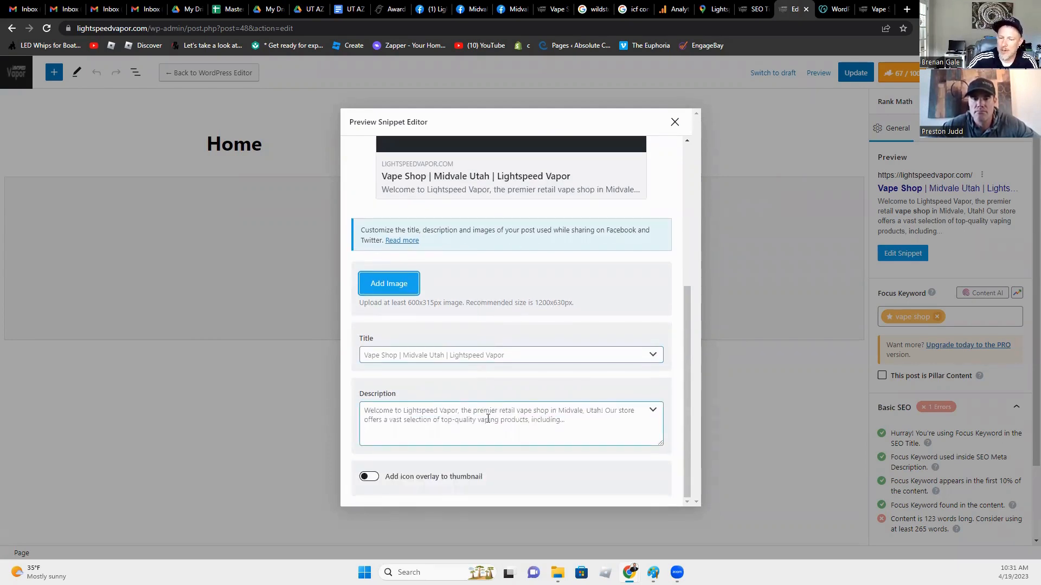
scroll(494, 418, up, 3)
scroll(494, 419, up, 2)
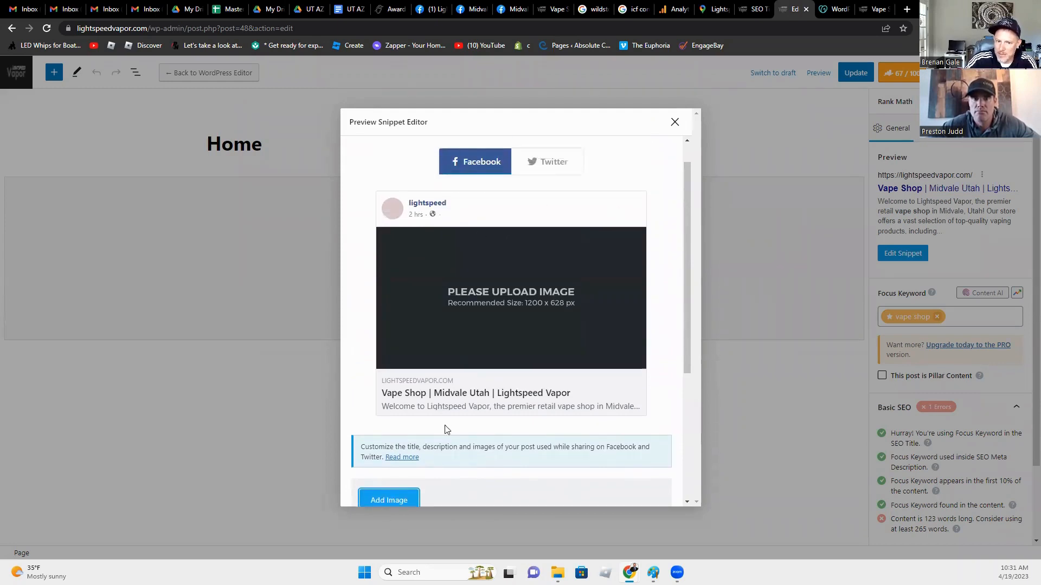
scroll(448, 430, down, 3)
click(675, 122)
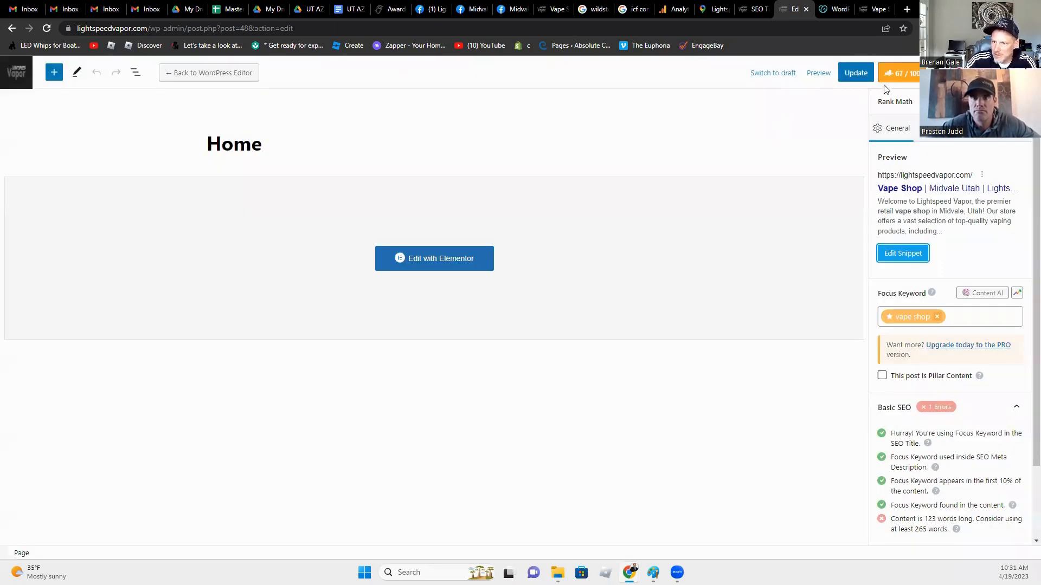
click(890, 254)
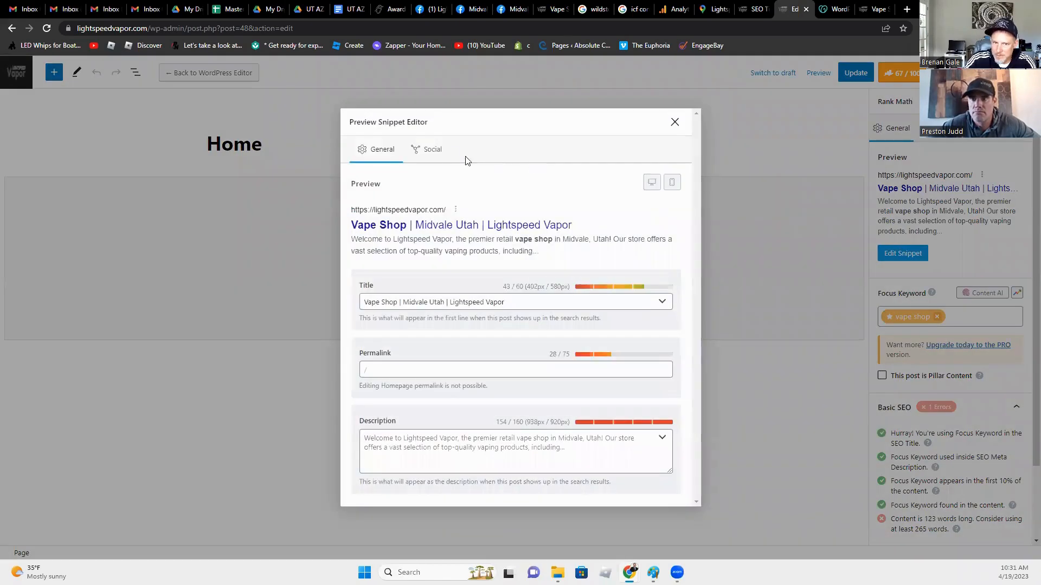
click(432, 151)
scroll(457, 388, down, 5)
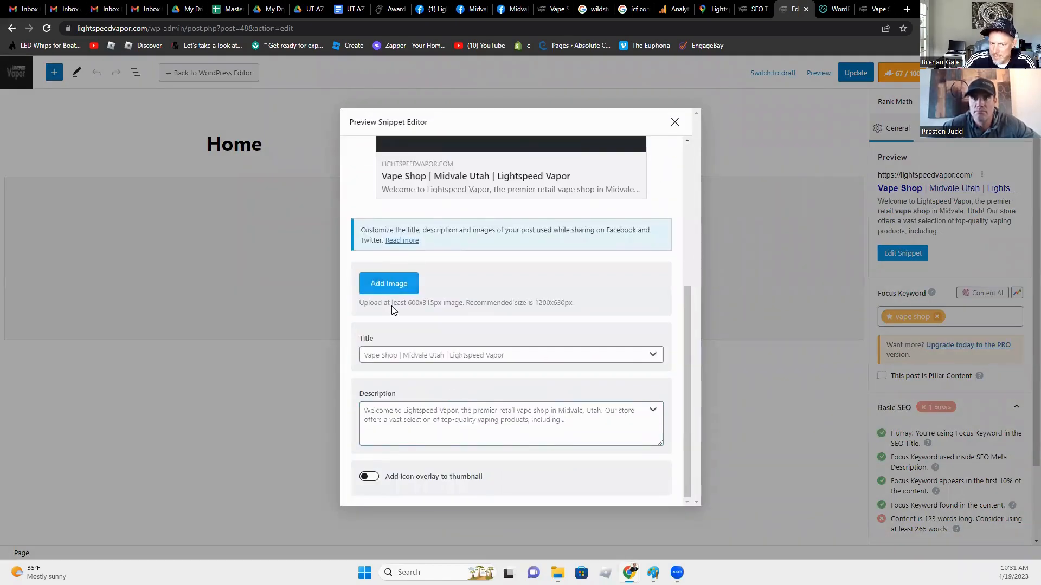
click(675, 122)
scroll(940, 341, down, 2)
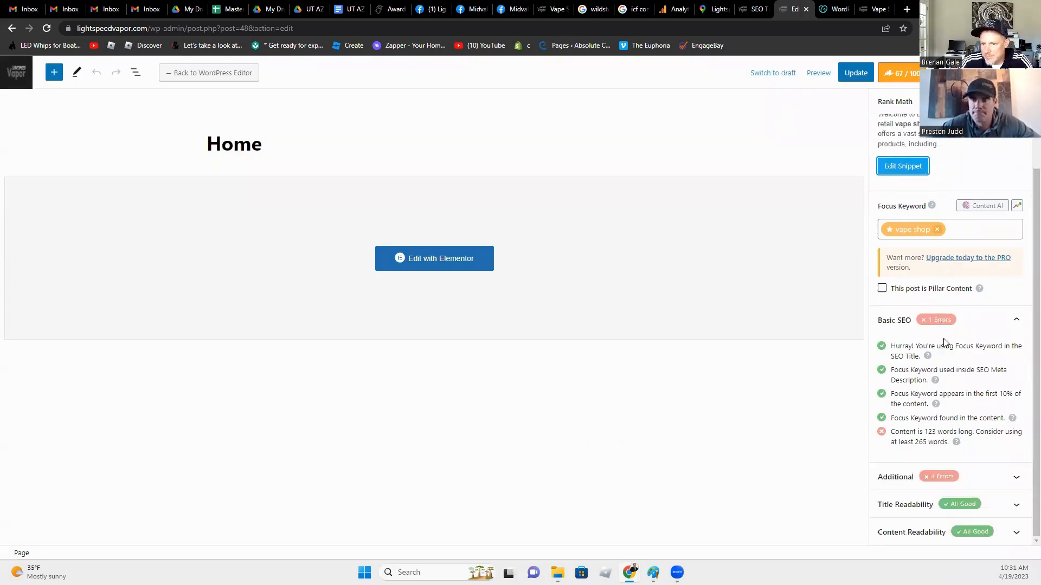
scroll(943, 351, up, 2)
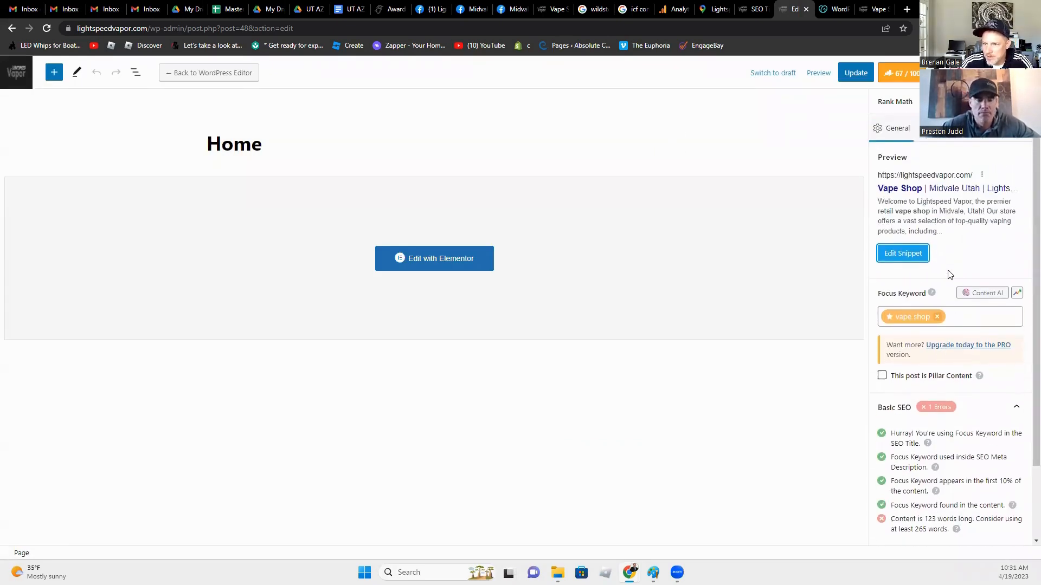
click(933, 139)
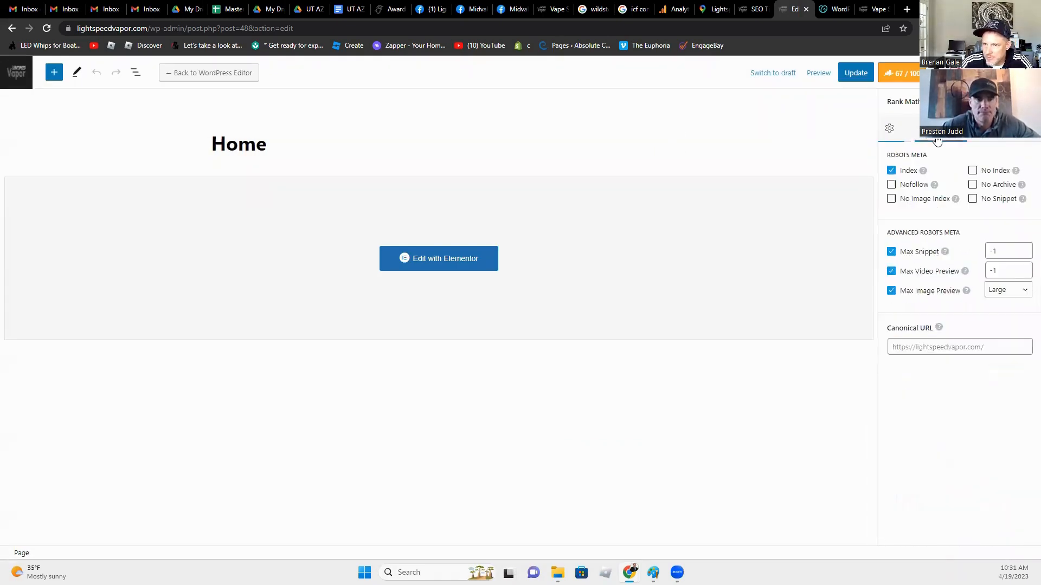
click(893, 140)
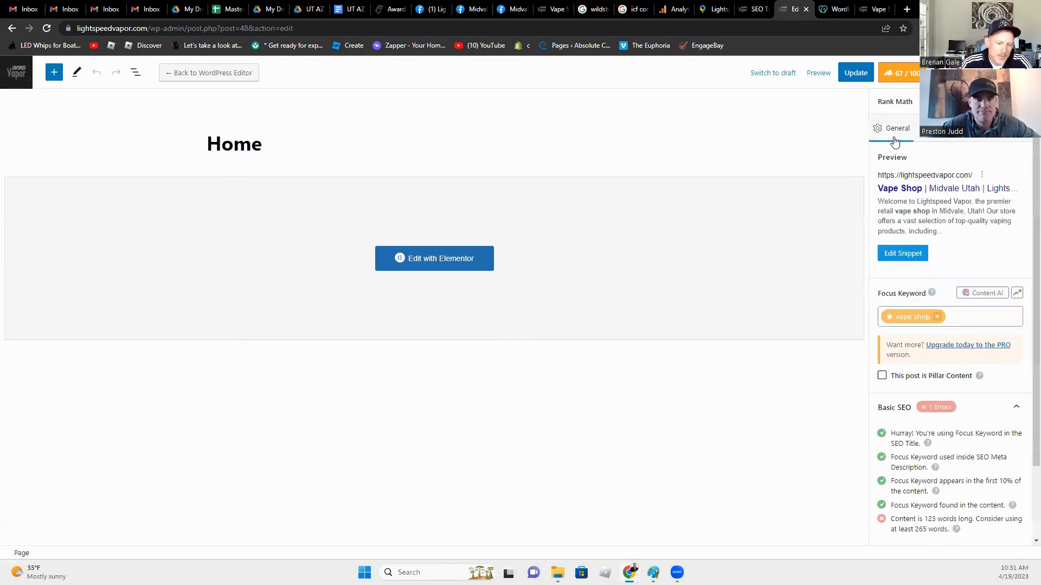